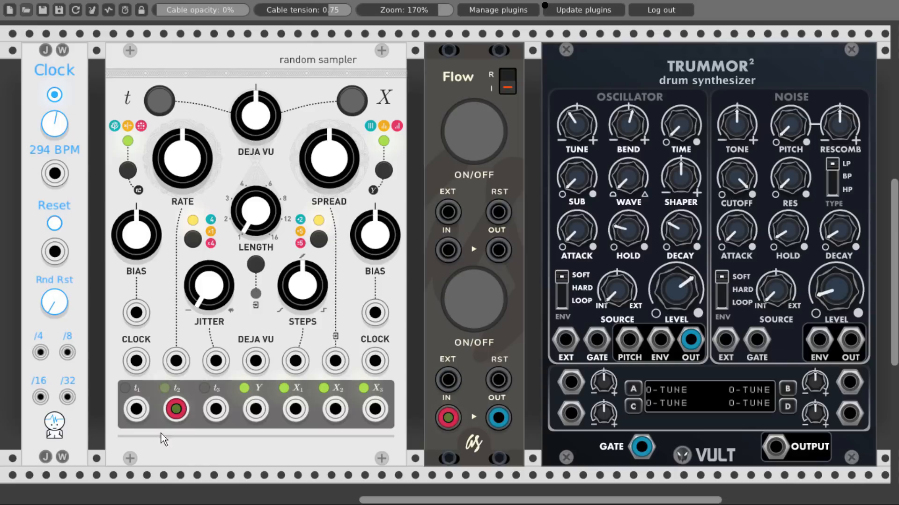
- Audition the t2 output through the lower Flow switch while adjusting the random sampler's rate, and mute it again
mouse_move(173, 409)
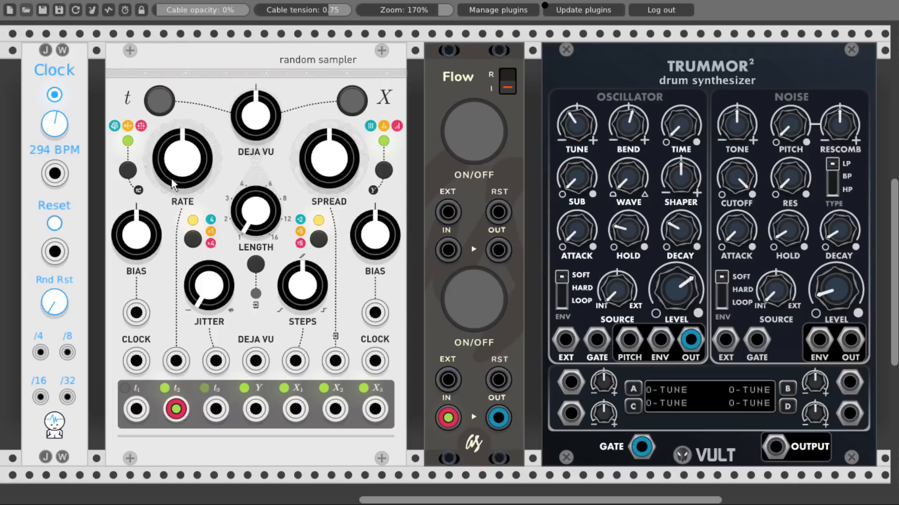
click(452, 288)
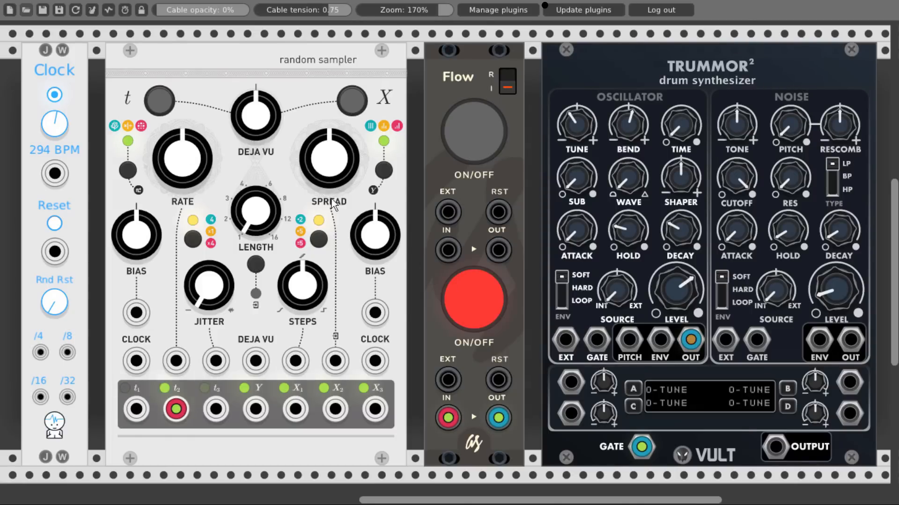
mouse_move(178, 159)
mouse_down()
mouse_move(178, 141)
mouse_move(178, 178)
mouse_move(176, 160)
mouse_up()
click(470, 289)
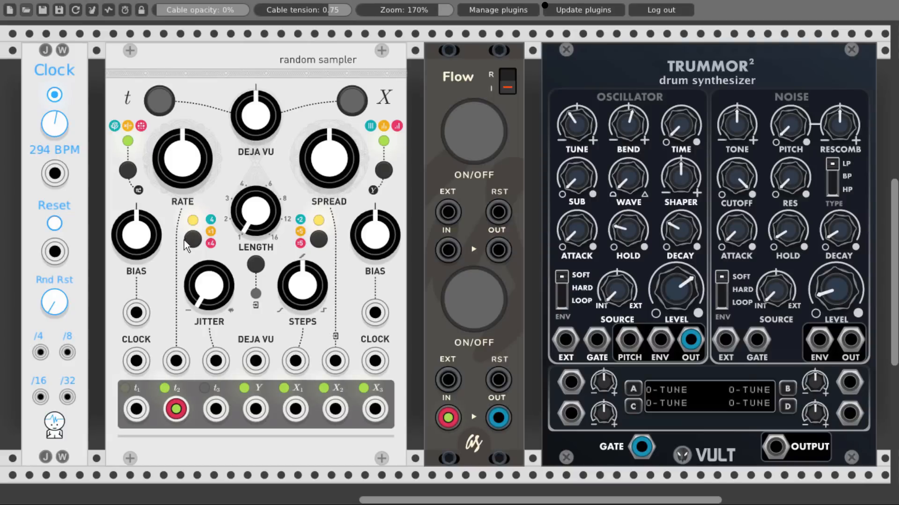
- Audition the t section's clock range options at different rates, and return to the yellow range with rate centred and Flow muted
click(477, 305)
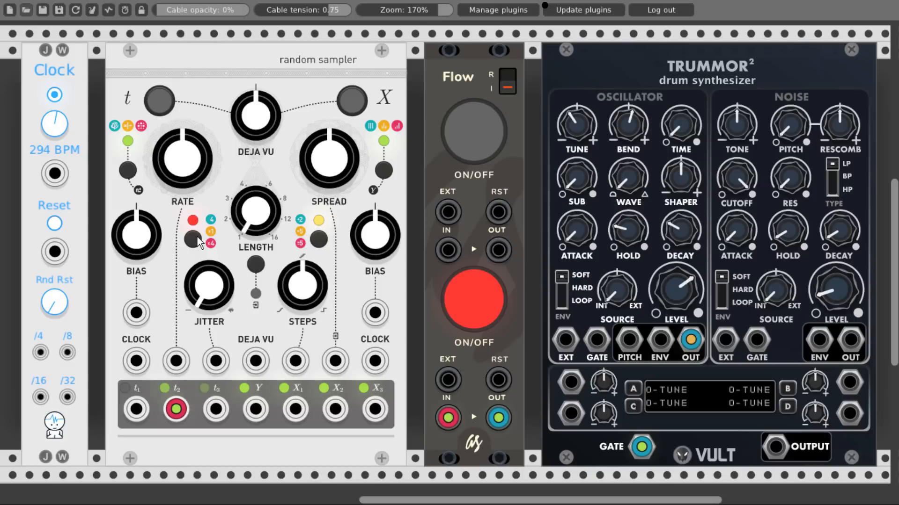
mouse_move(183, 159)
mouse_down()
mouse_move(182, 40)
mouse_move(183, 159)
mouse_up()
double_click(177, 166)
click(196, 240)
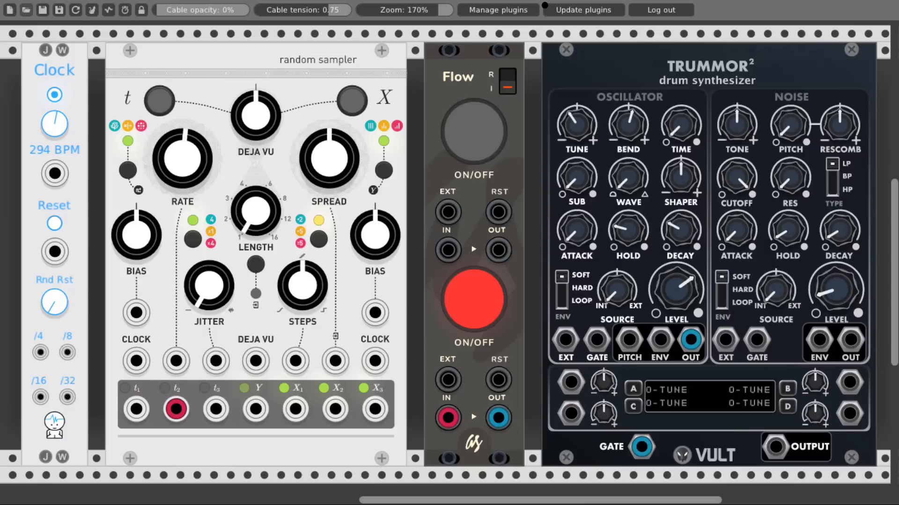
drag(183, 158, 182, 181)
click(196, 237)
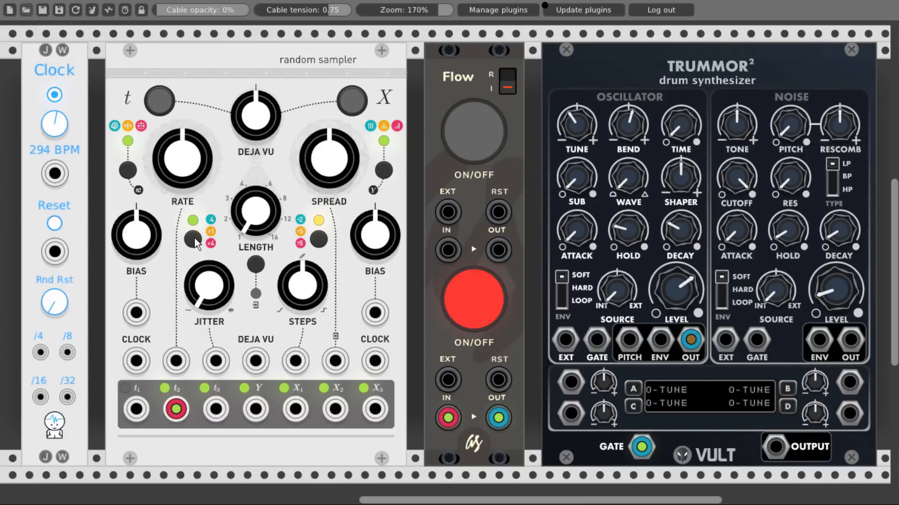
click(463, 302)
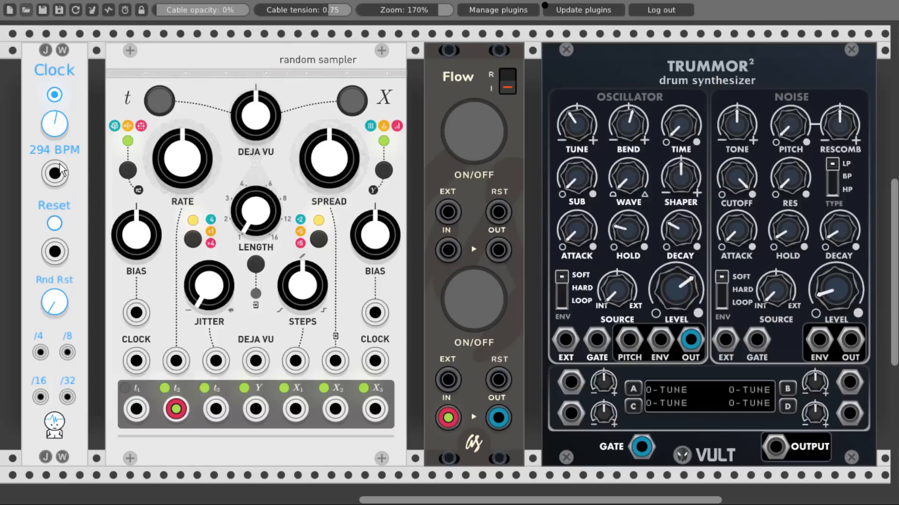
- Patch the Clock output into the random sampler's t clock input, set the tempo to 307 BPM, and audition it while varying rate
drag(53, 174, 137, 361)
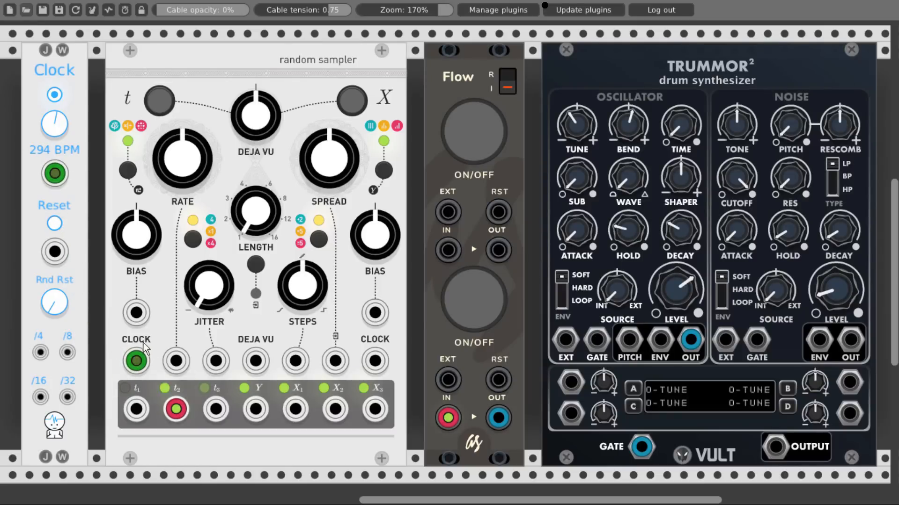
click(457, 308)
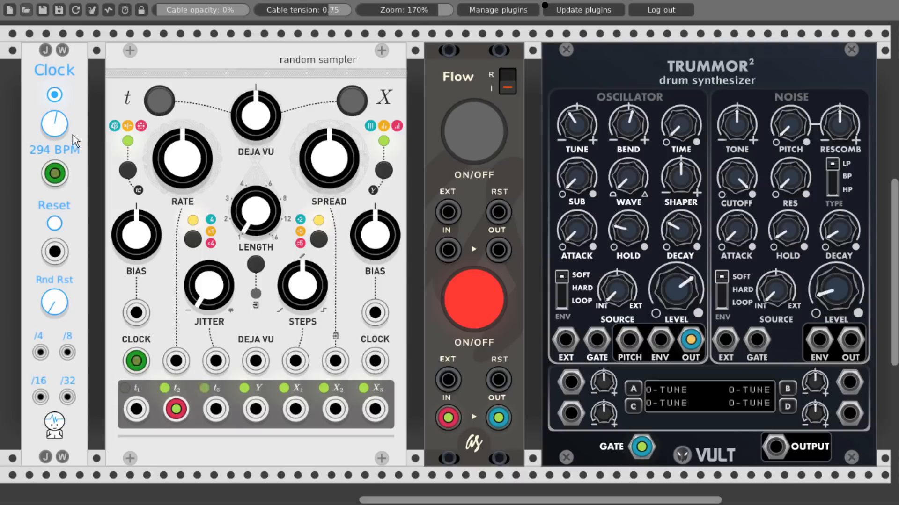
mouse_move(55, 126)
mouse_down()
mouse_move(56, 106)
mouse_move(55, 125)
mouse_up()
drag(181, 152, 204, 220)
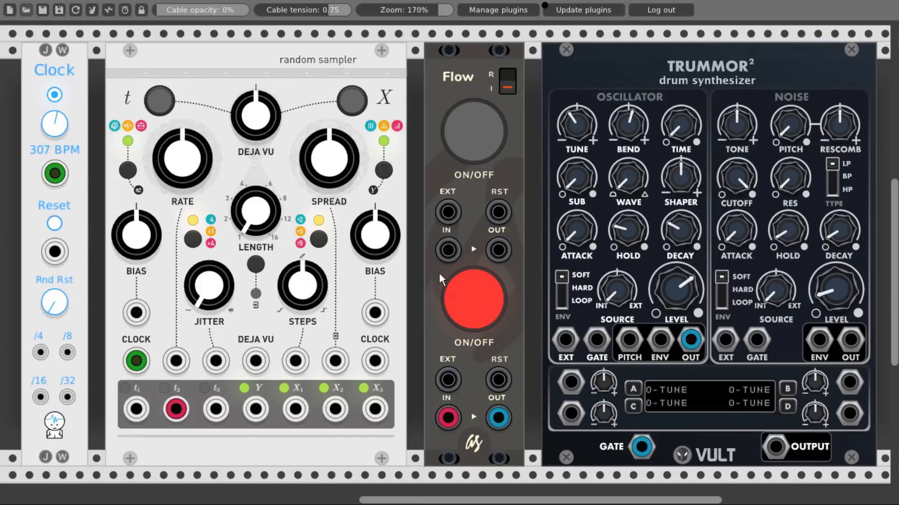
click(458, 295)
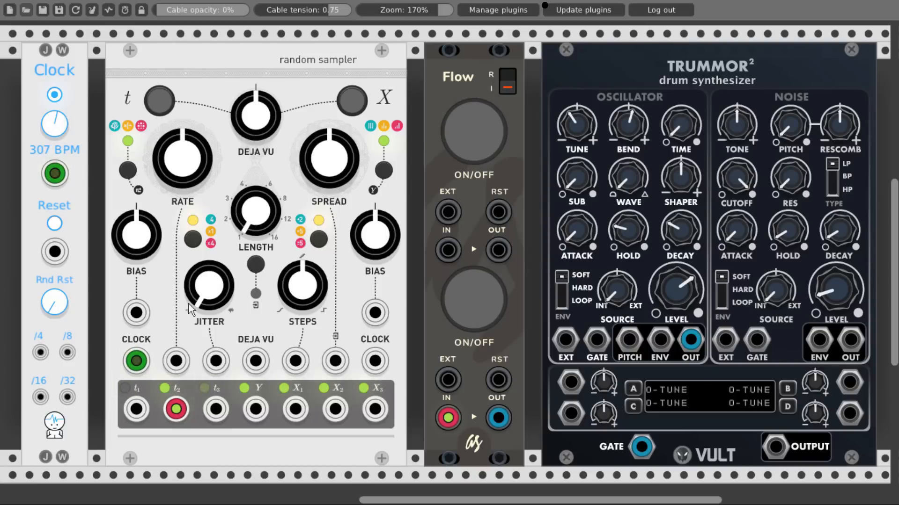
- Open the lower Flow switch, raise the random sampler's jitter gradually while listening, and mute the switch again
click(462, 305)
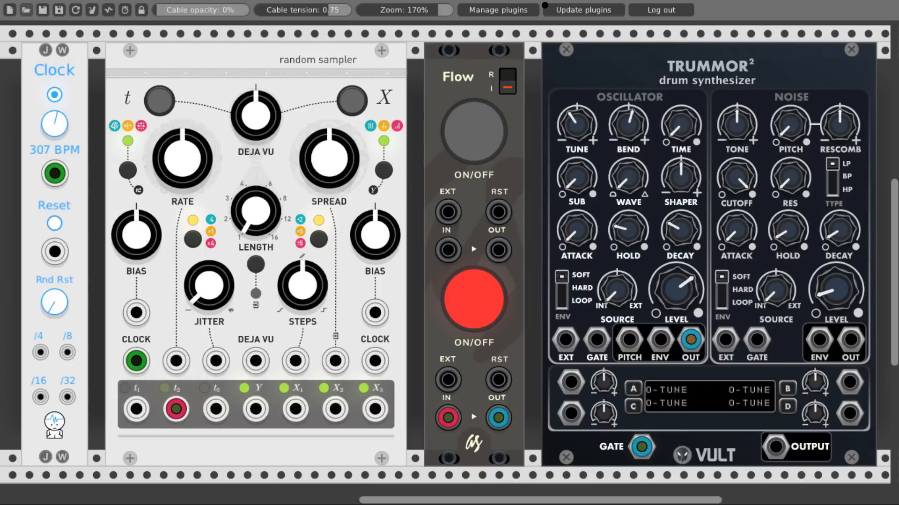
drag(208, 286, 220, 296)
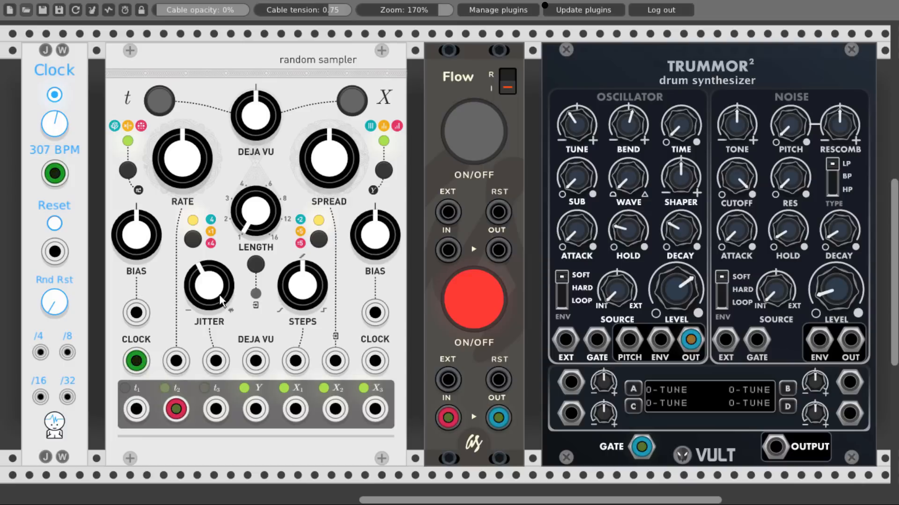
mouse_move(219, 294)
mouse_down()
mouse_move(219, 238)
mouse_move(219, 285)
mouse_up()
click(468, 309)
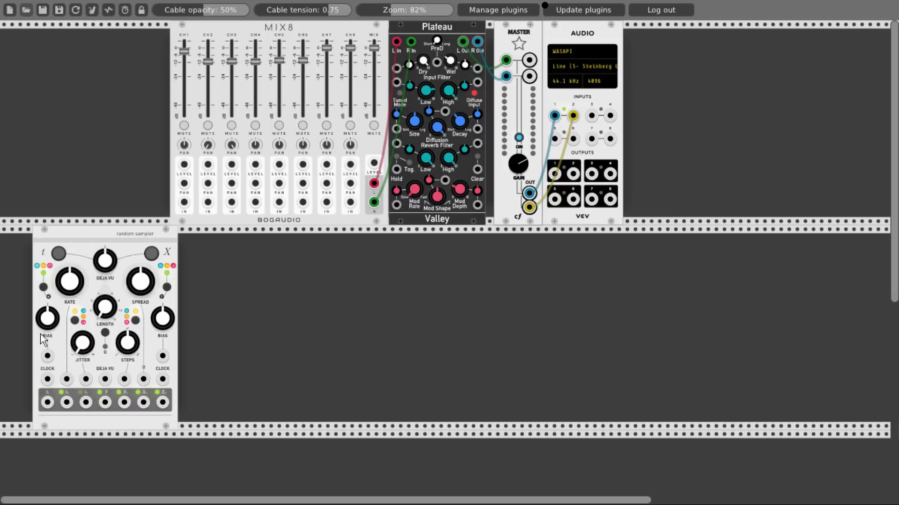
- Add the Hora-treasureFree Hi-Hat module and place it directly against the random sampler's right side
right_click(230, 334)
text(hora)
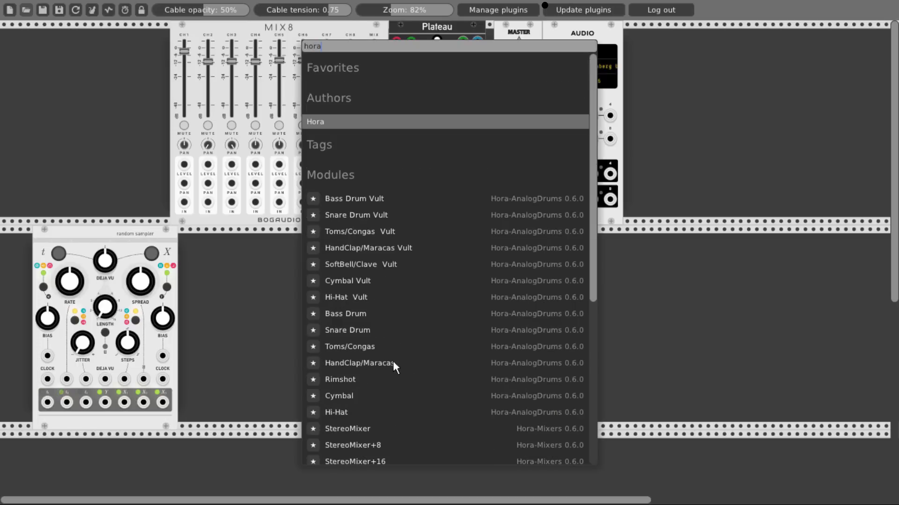
scroll(392, 361, down, 10)
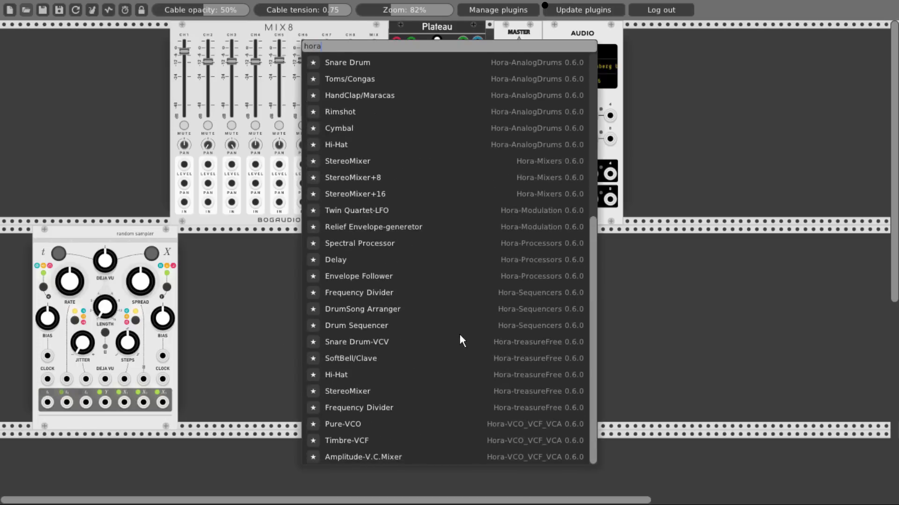
click(335, 376)
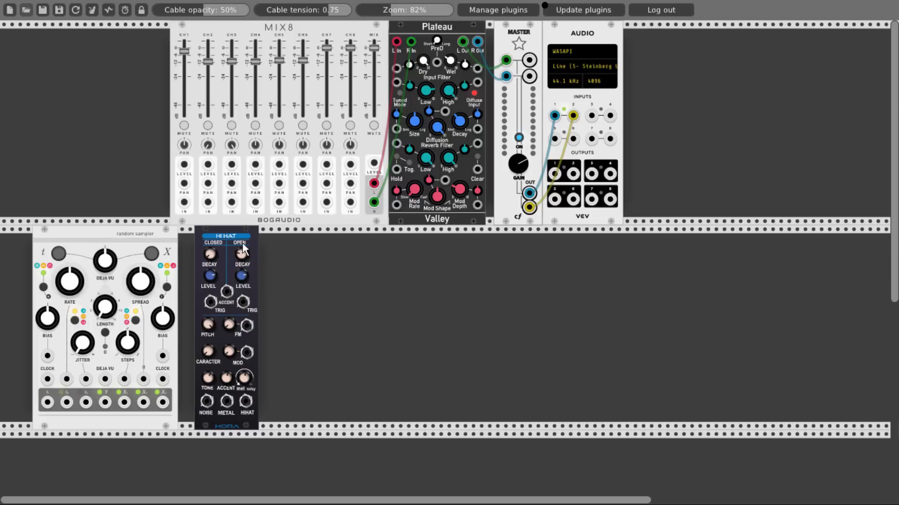
drag(242, 243, 216, 236)
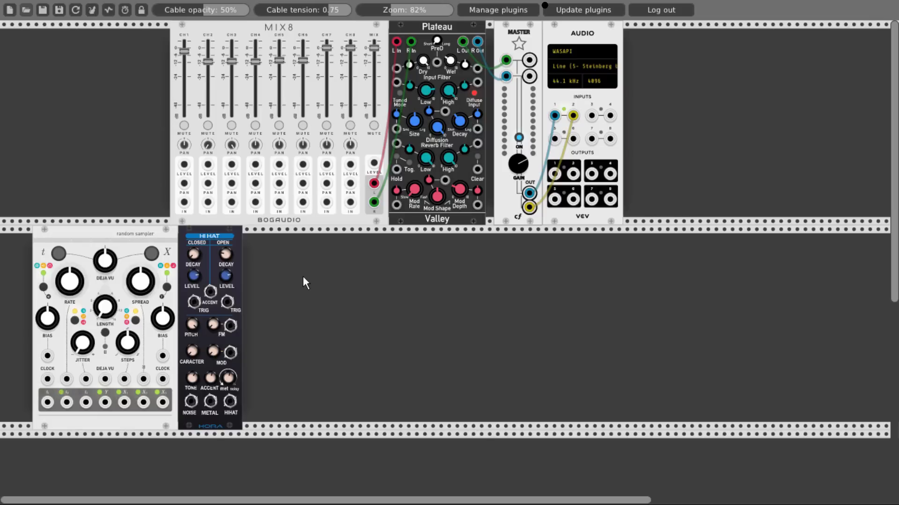
- Add a JW-Modules Simple Clock to the left of the random sampler and patch its clock output into the t clock input
right_click(19, 278)
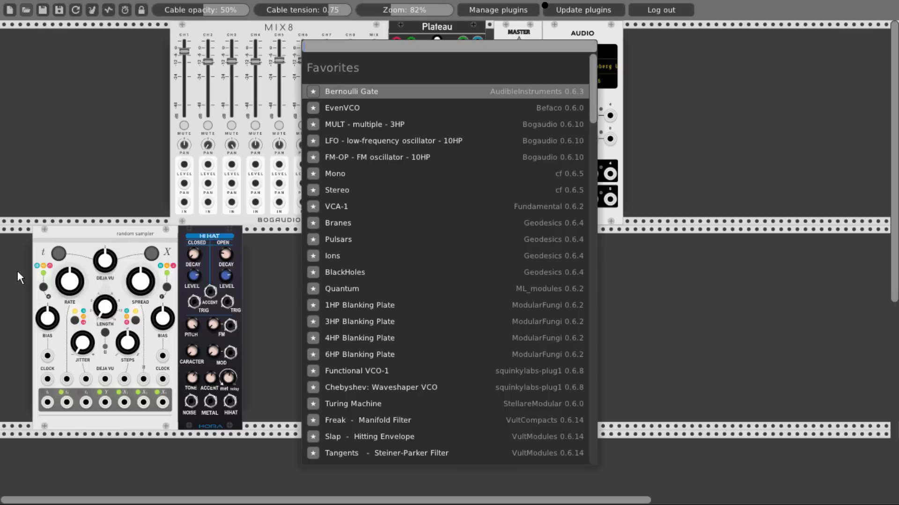
text(simple)
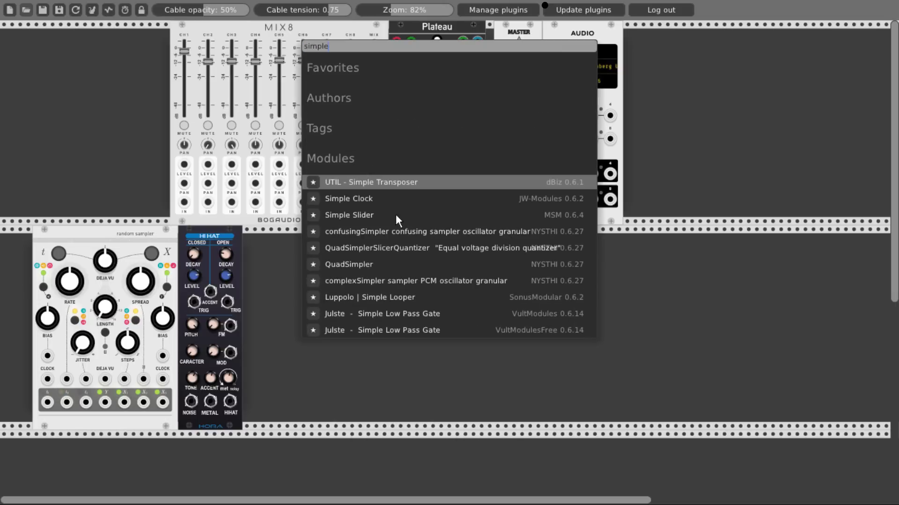
click(373, 200)
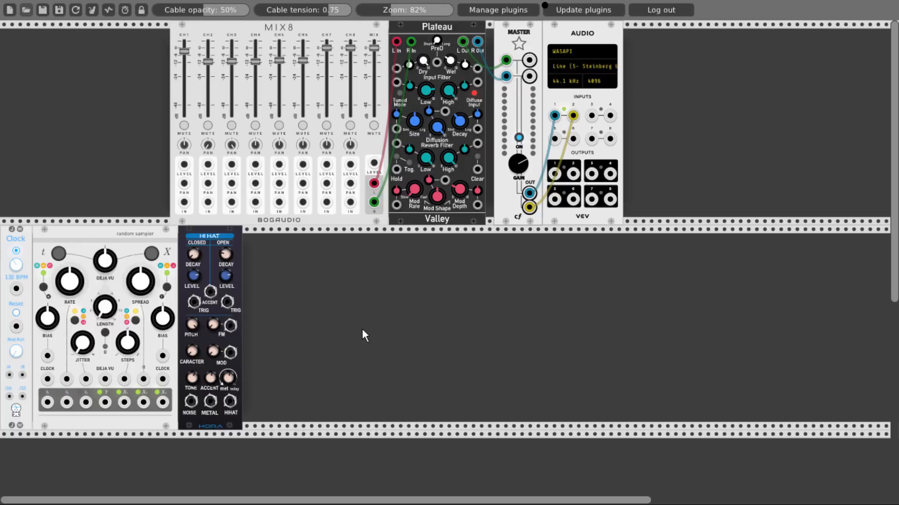
drag(16, 289, 47, 379)
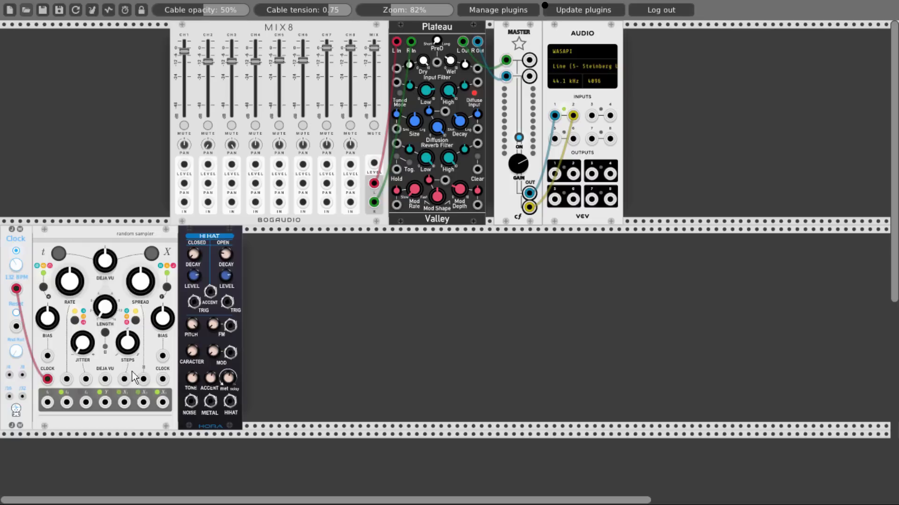
- Patch t1 to the closed hi-hat trigger, t3 to the open trigger, and the HIHAT output to MIX8 channel 1
drag(45, 401, 194, 303)
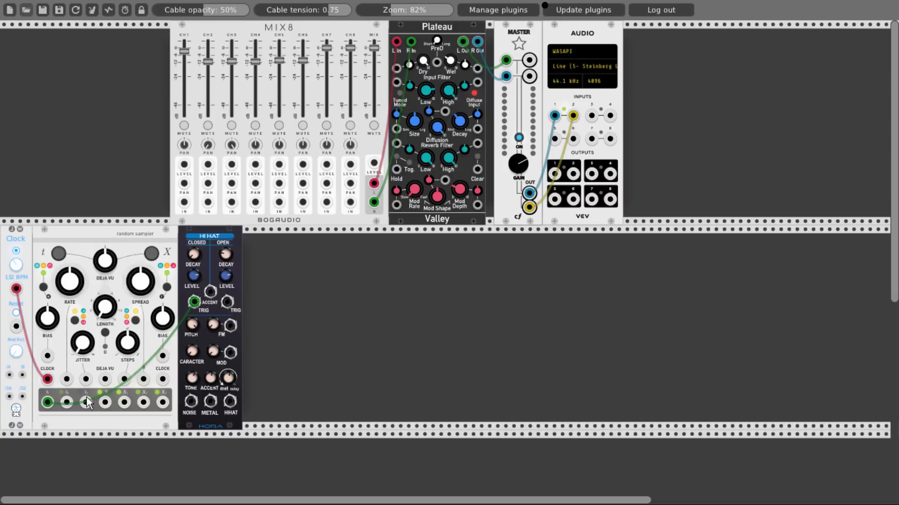
drag(86, 402, 227, 302)
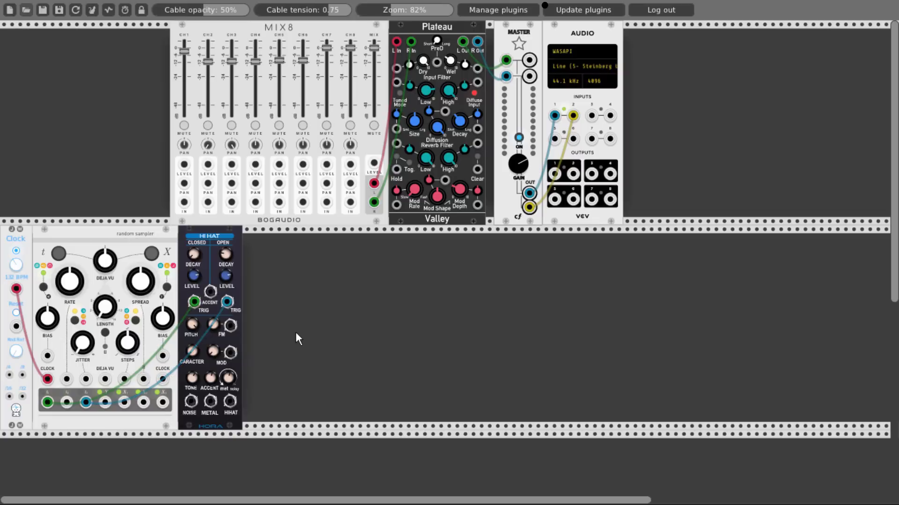
drag(229, 401, 184, 202)
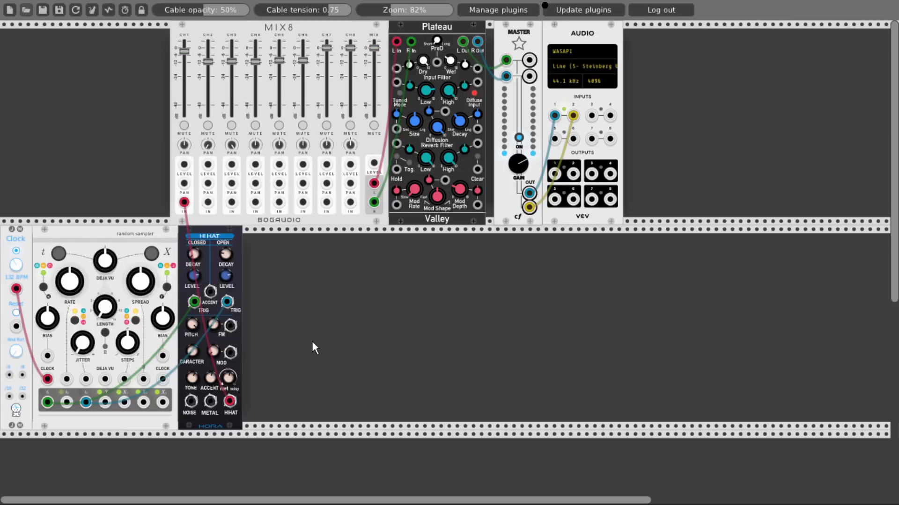
- Switch the random sampler's t clock range to the red setting and try its t bias both ways, leaving it below centre
click(75, 321)
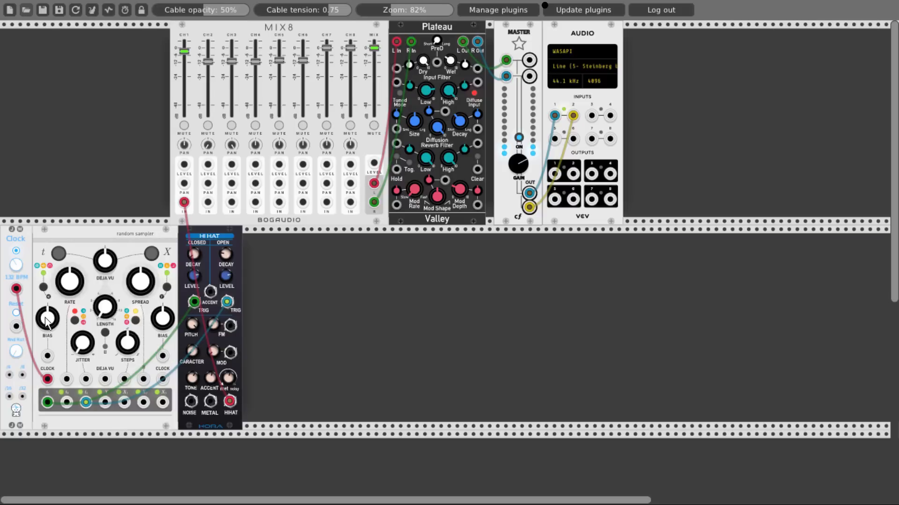
drag(47, 321, 45, 273)
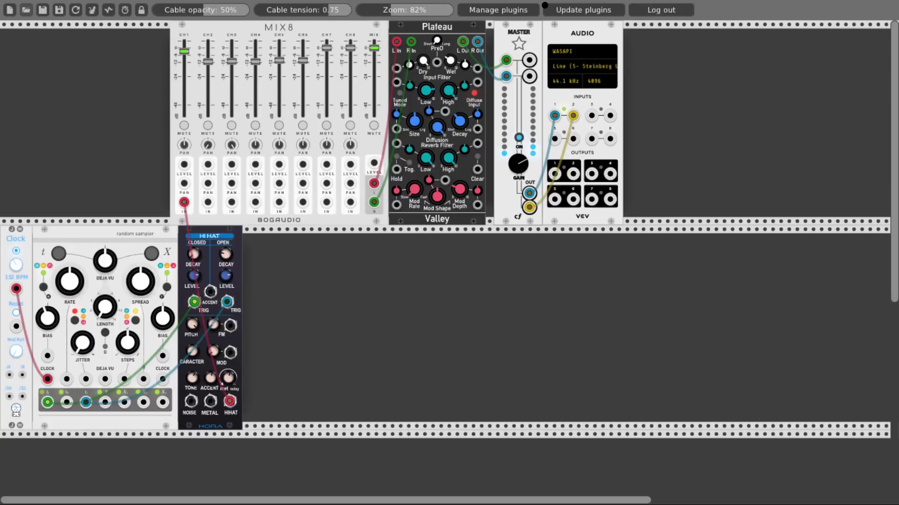
drag(47, 318, 47, 369)
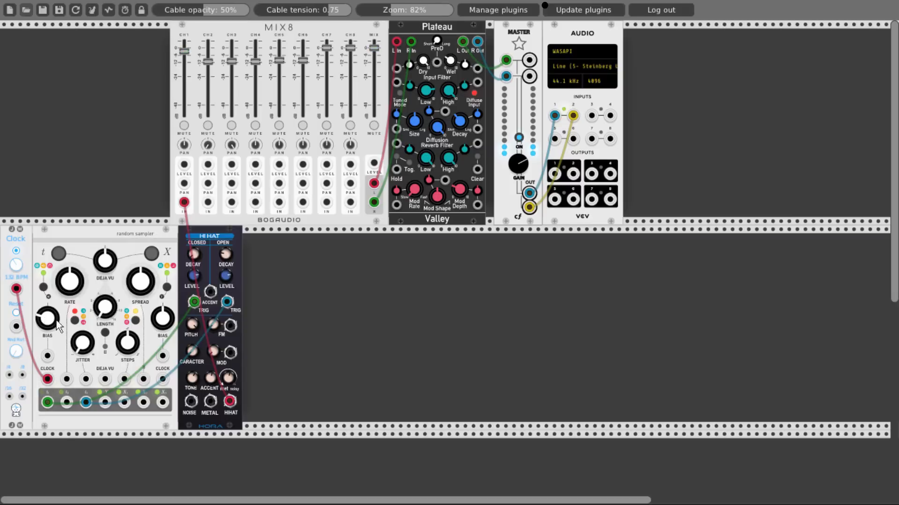
- Raise the random sampler's jitter partway below centre and mute channel 1 on the MIX8 mixer
drag(84, 356, 84, 331)
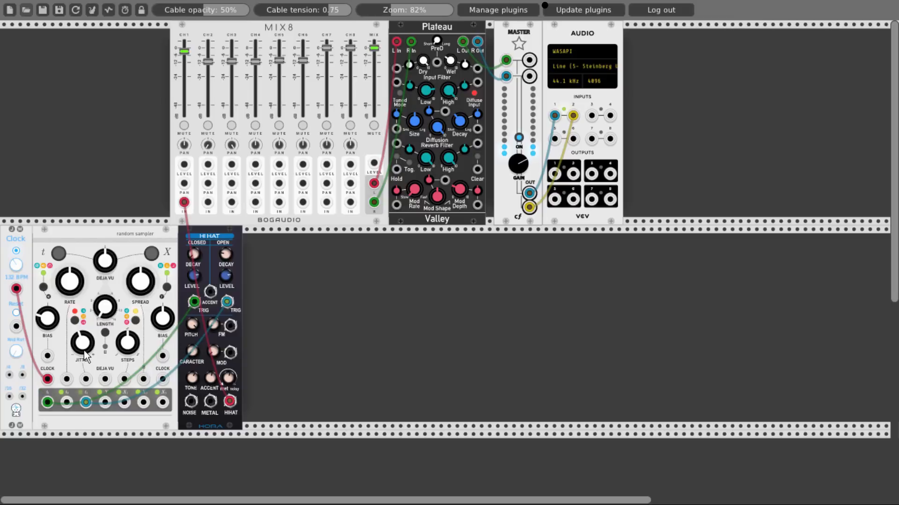
drag(82, 350, 82, 314)
click(185, 126)
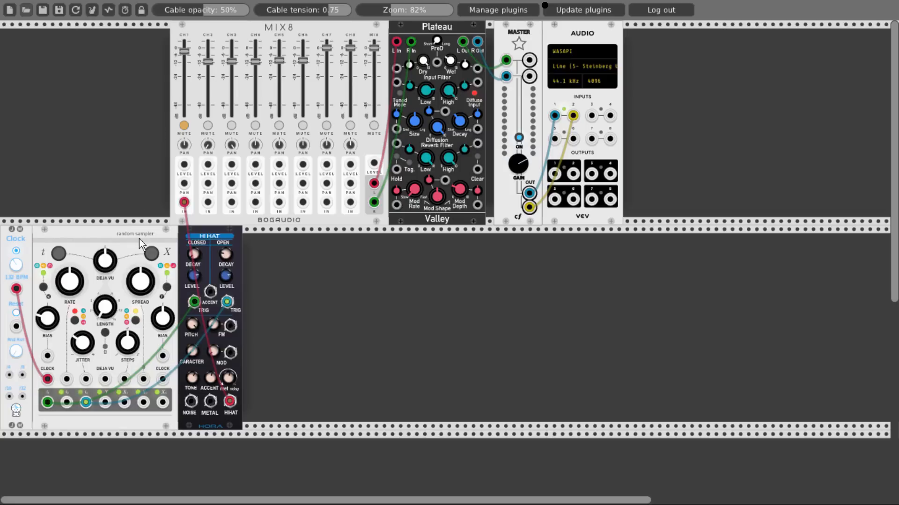
- Duplicate the random sampler into the row below and patch the copy's t clock input to the Simple Clock output
key(ctrl+d)
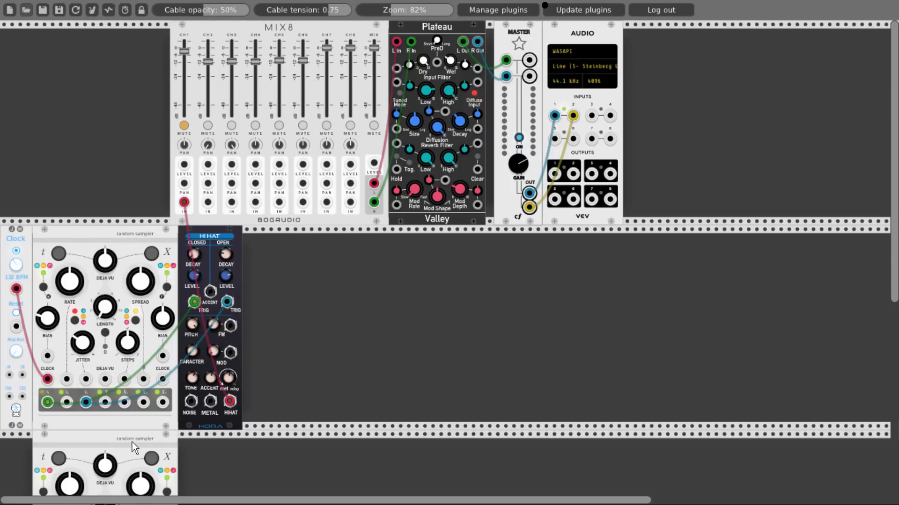
scroll(132, 442, down, 5)
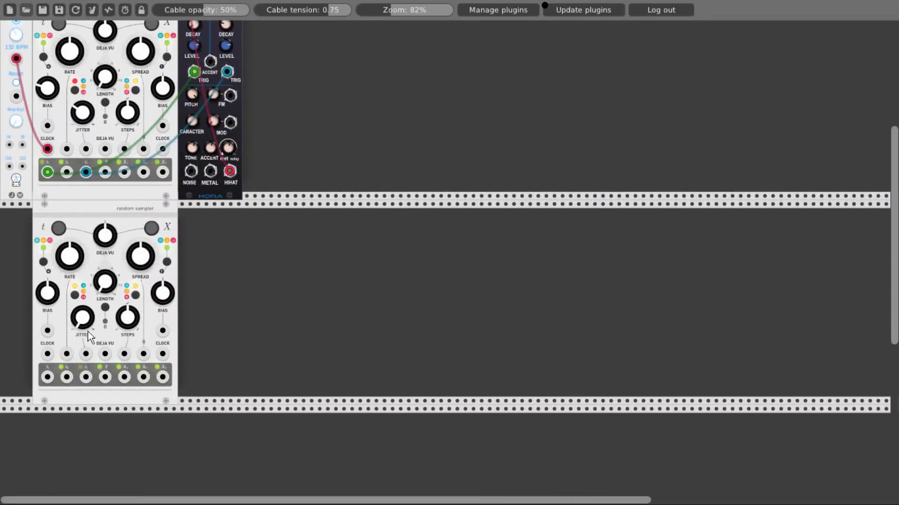
drag(47, 354, 16, 58)
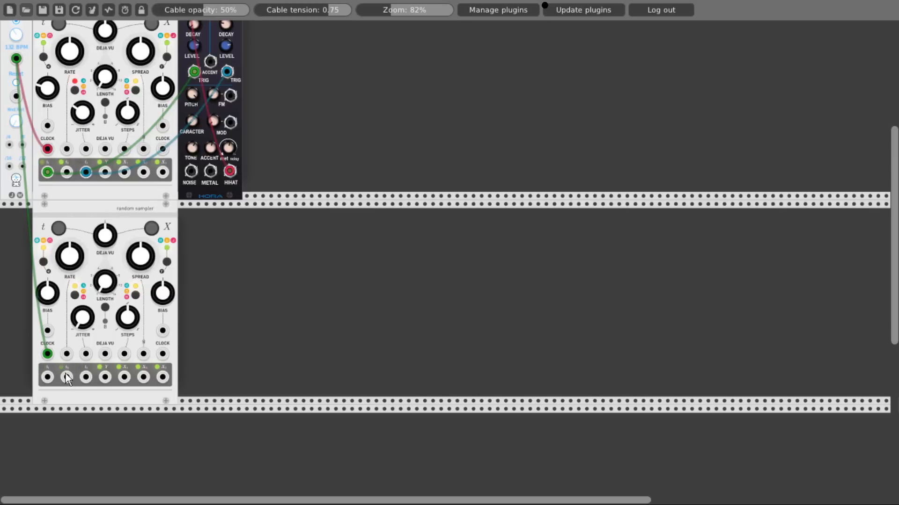
- Add JW-Modules GridSeq beside the second random sampler and the ML_modules Shift Register directly after it
right_click(255, 283)
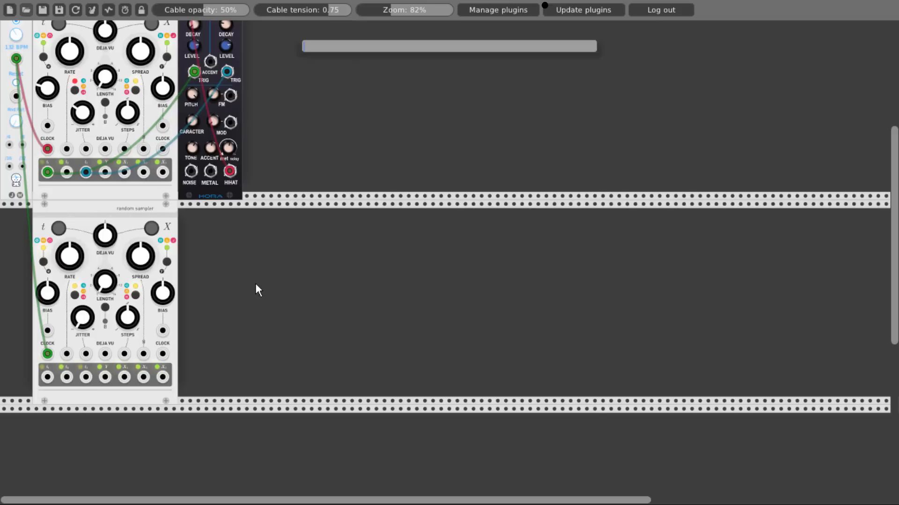
text(grid)
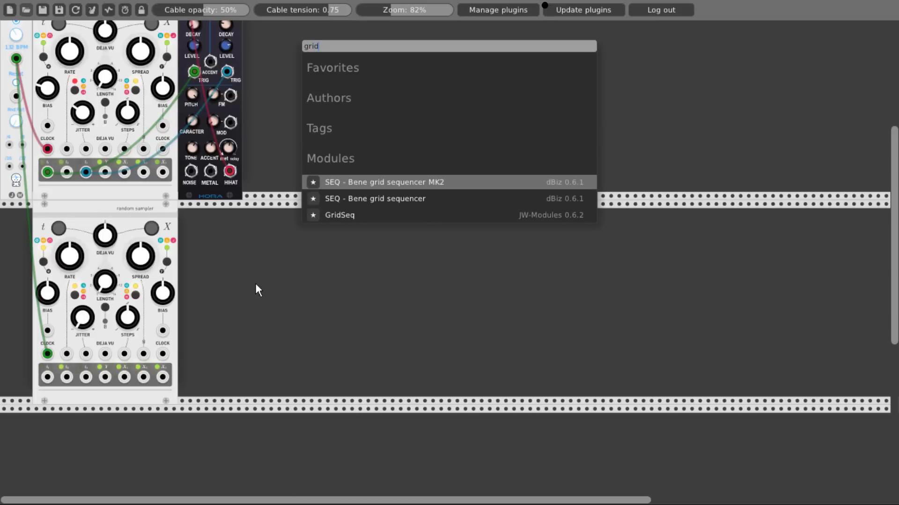
click(342, 215)
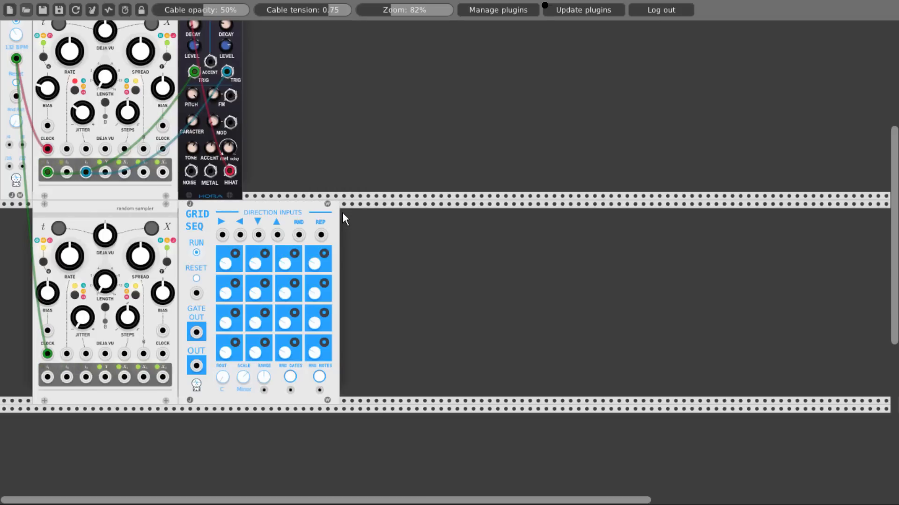
right_click(380, 255)
text(shift)
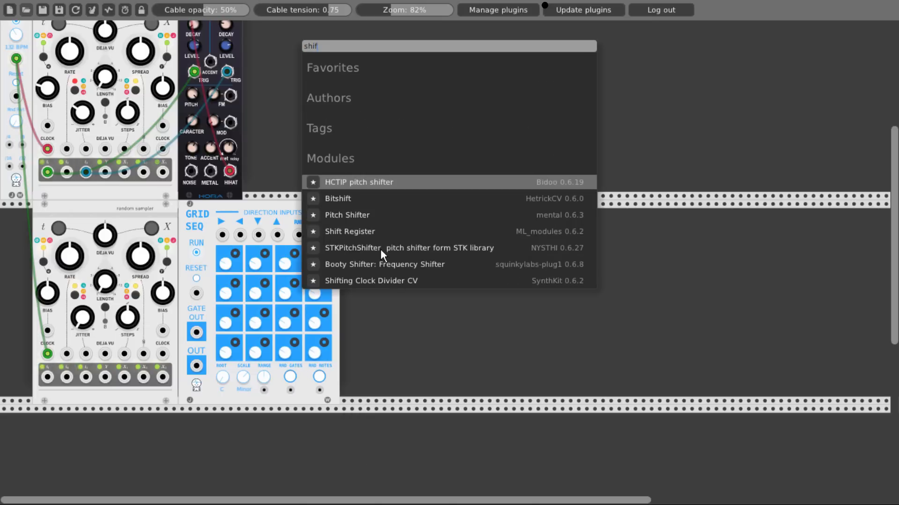
click(369, 231)
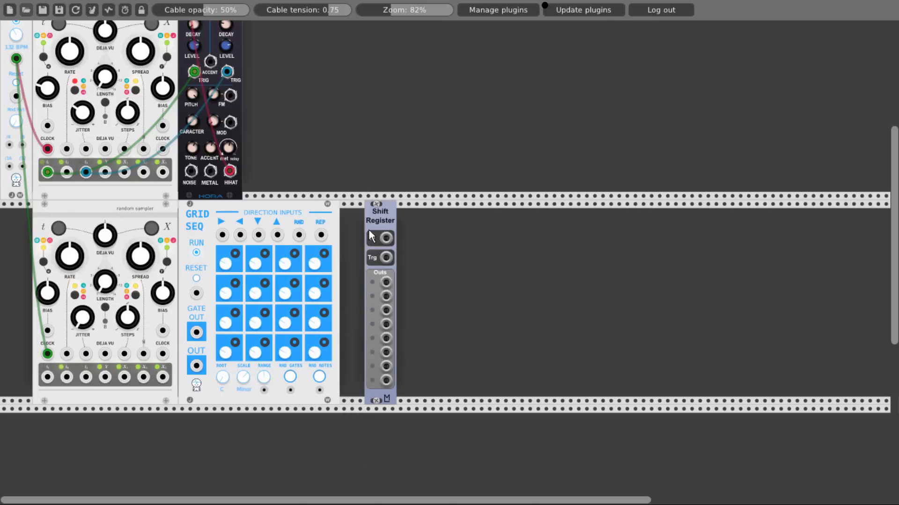
drag(378, 217, 350, 216)
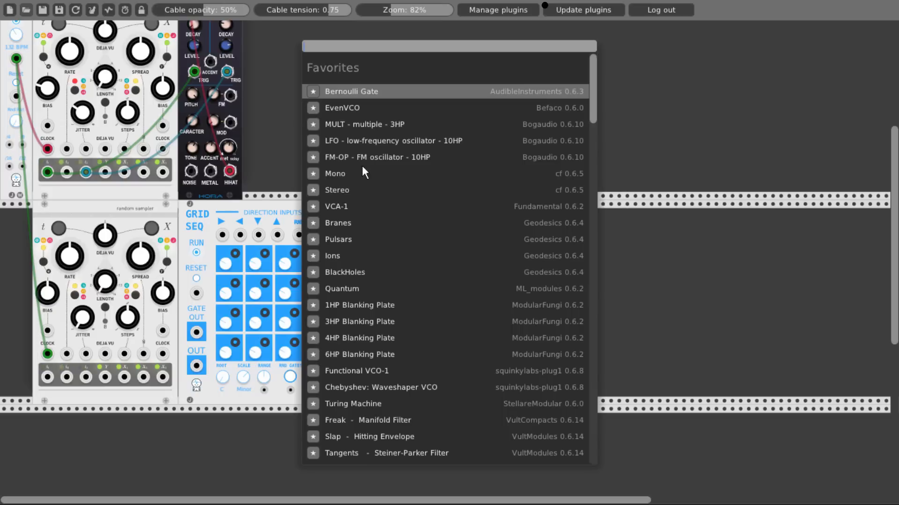
- Add two Bogaudio FM-OP oscillators side by side after the Shift Register
click(350, 156)
right_click(495, 239)
click(361, 157)
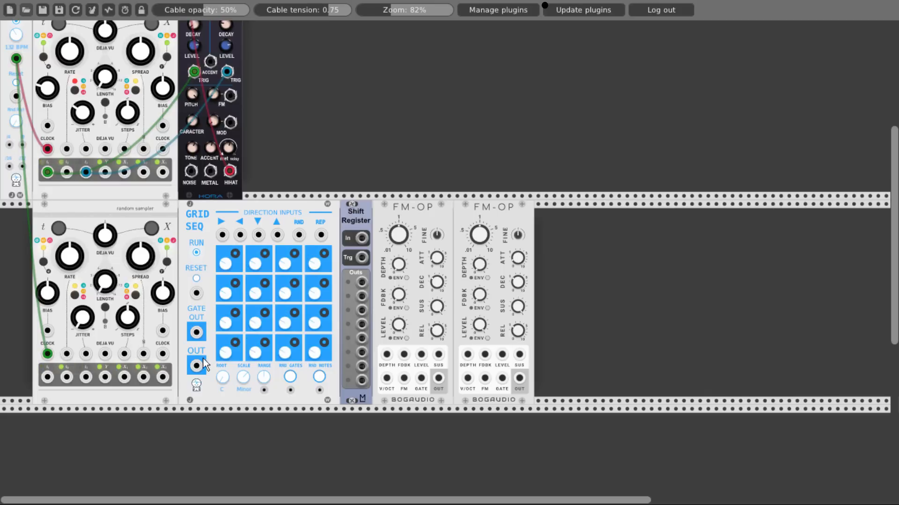
- Patch GridSeq's OUT and GATE OUT to the Shift Register's In and Trg, and register outputs 1 and 3 to the FM-OPs' V/OCT inputs
drag(196, 366, 361, 239)
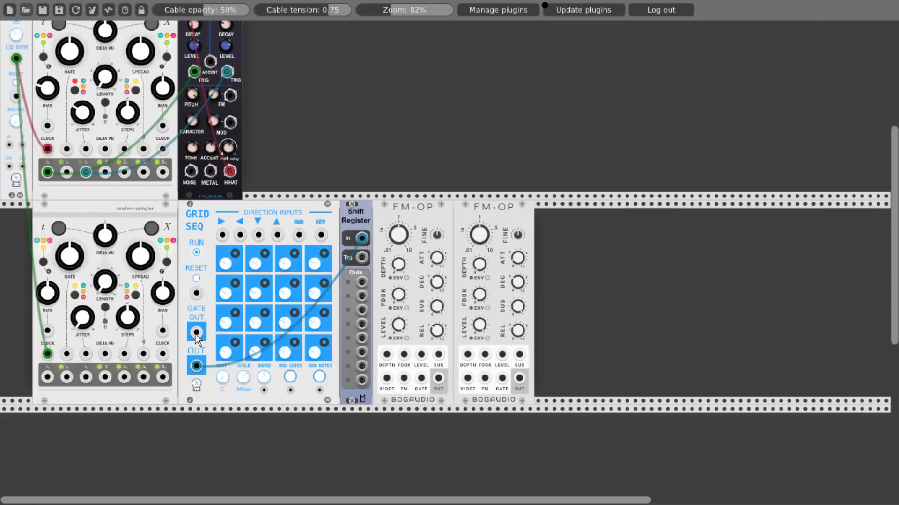
drag(196, 333, 362, 256)
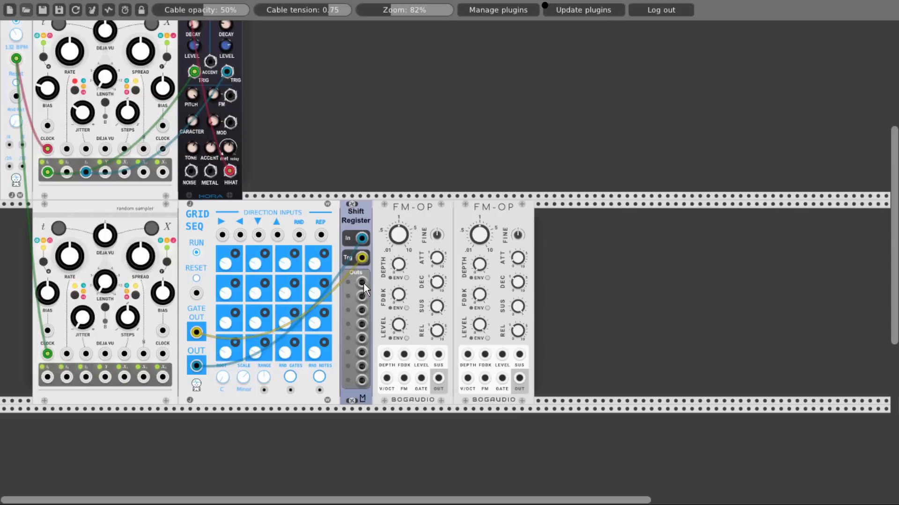
drag(362, 283, 386, 379)
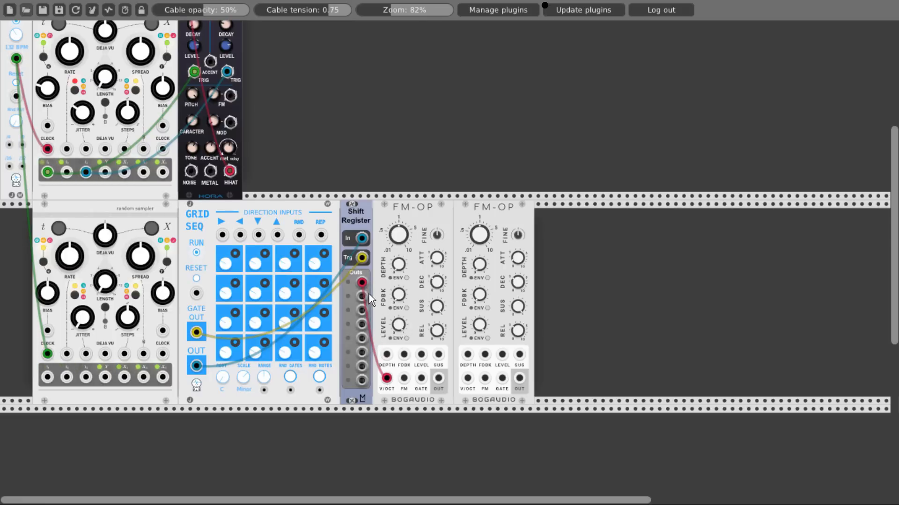
drag(363, 310, 467, 380)
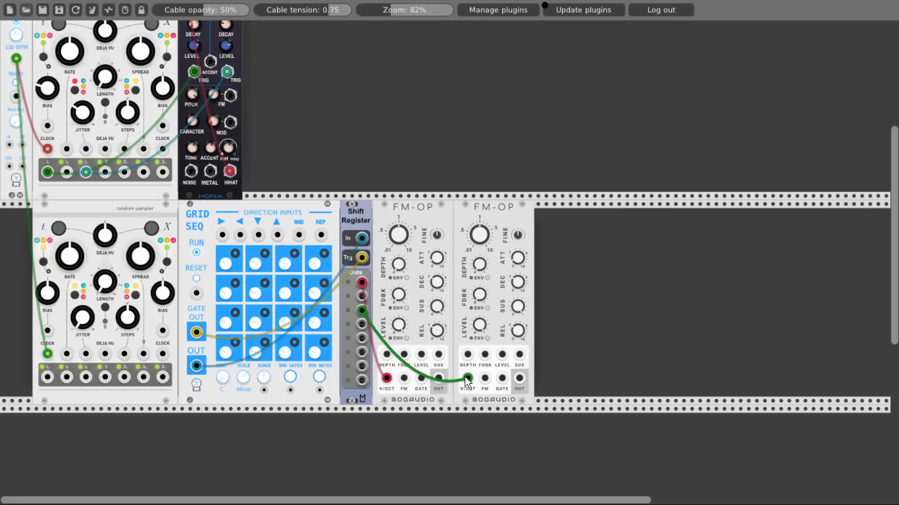
- Patch the second sampler's t1 and t3 to the first and second FM-OP gates, and its t2 to GridSeq's RND input
drag(47, 377, 421, 381)
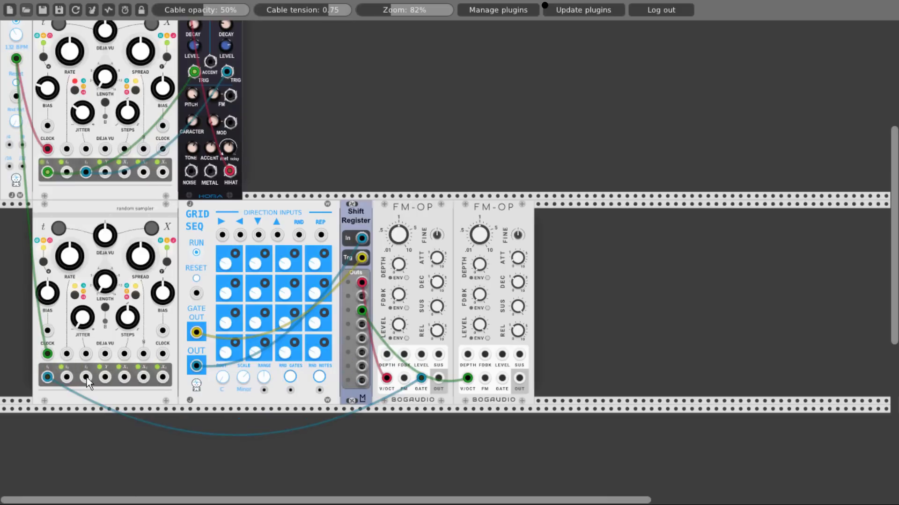
drag(86, 377, 501, 380)
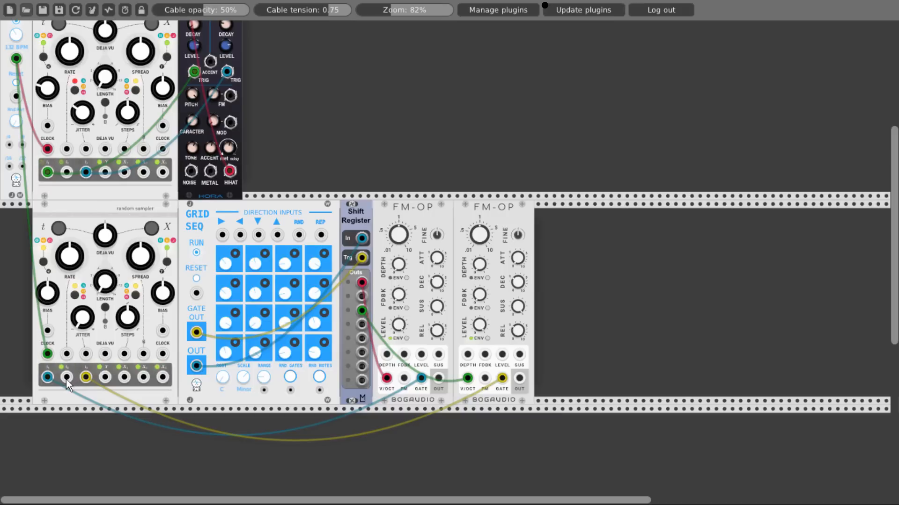
drag(66, 379, 299, 236)
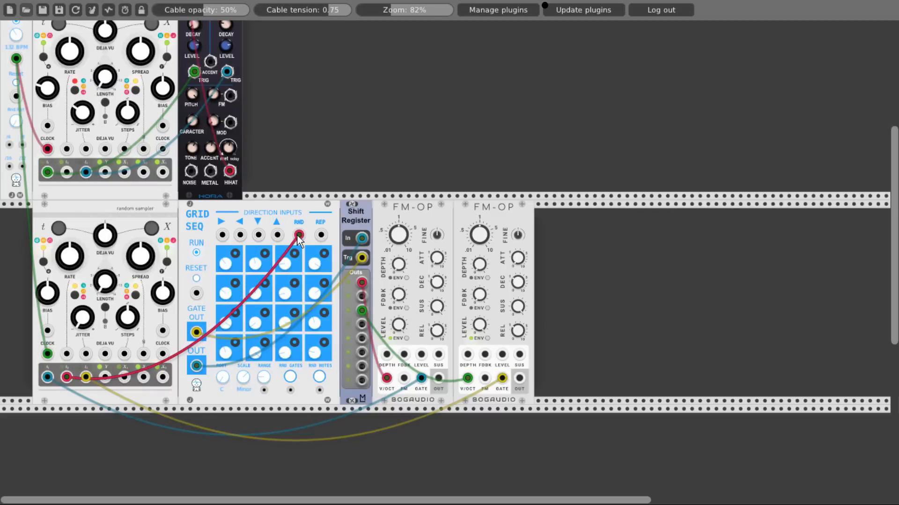
- Patch the FM-OP outputs to MIX8 channels 2 and 3, and Shift Register outputs 2 and 4 to the FM-OPs' FDBK inputs
drag(439, 379, 519, 411)
scroll(443, 369, up, 8)
scroll(234, 206, down, 8)
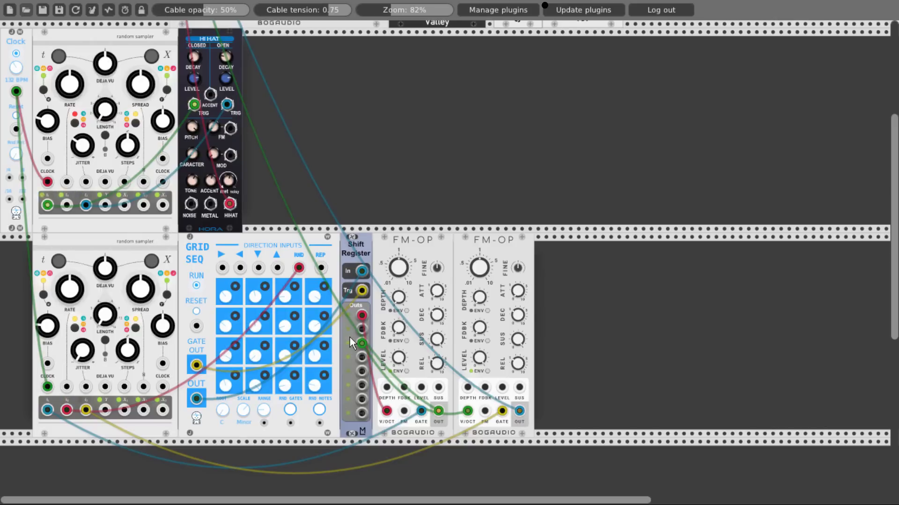
drag(360, 330, 404, 387)
drag(362, 359, 485, 387)
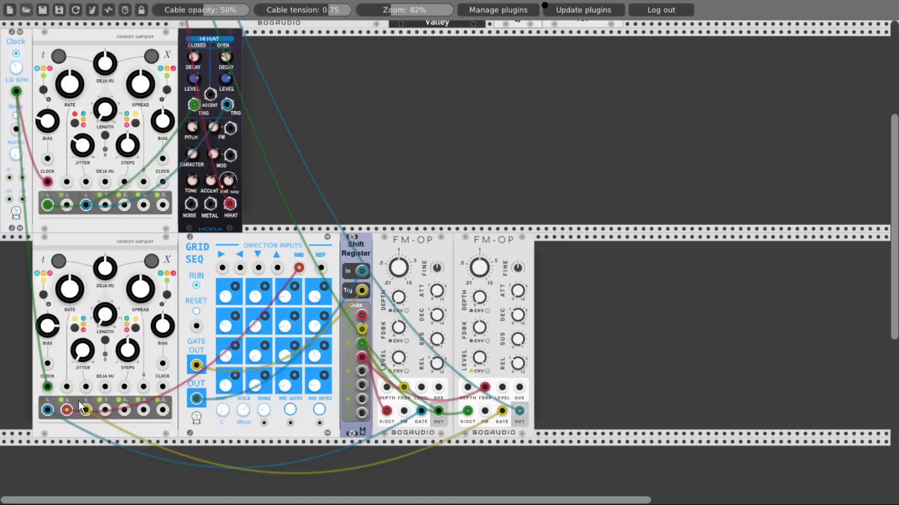
- Add the Utilities module before the second sampler, triggering its S&H from the clock and patching S&H OUT to the sampler's t bias input
right_click(21, 330)
text(kink)
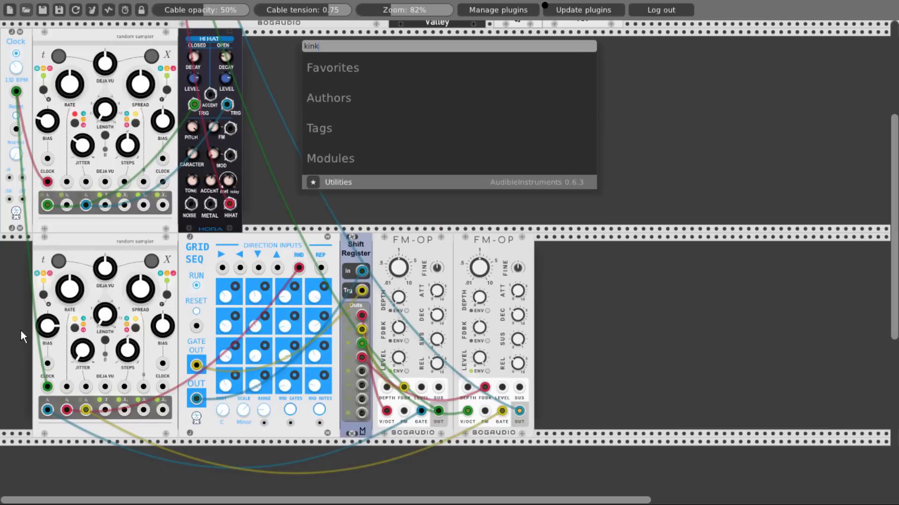
click(344, 178)
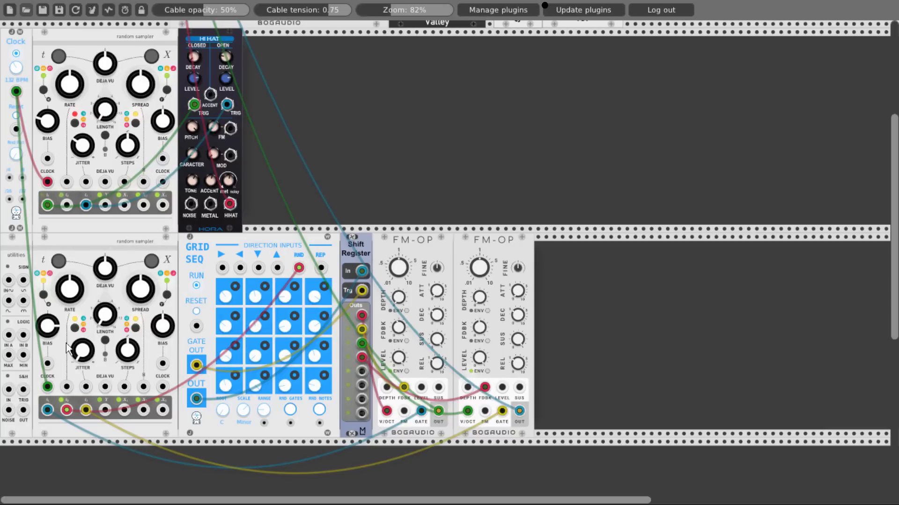
drag(23, 389, 16, 92)
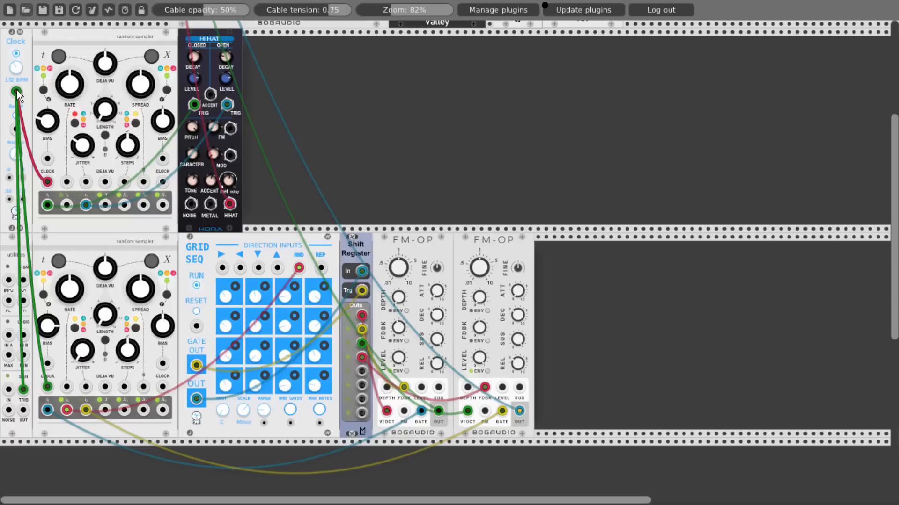
drag(23, 411, 47, 363)
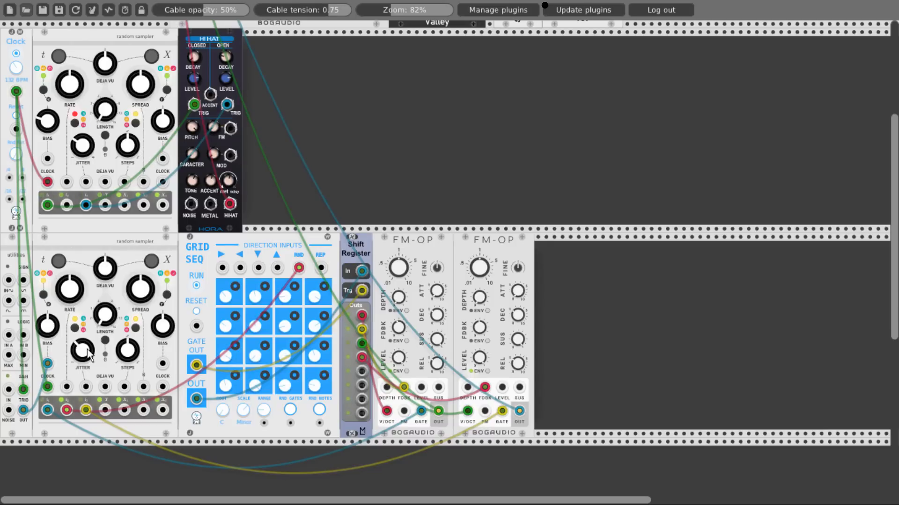
- Add the Fundamental Scope after the FM-OPs, feed its X IN from the second sampler's t3 output, and lower its TIME setting
double_click(554, 333)
text(scop)
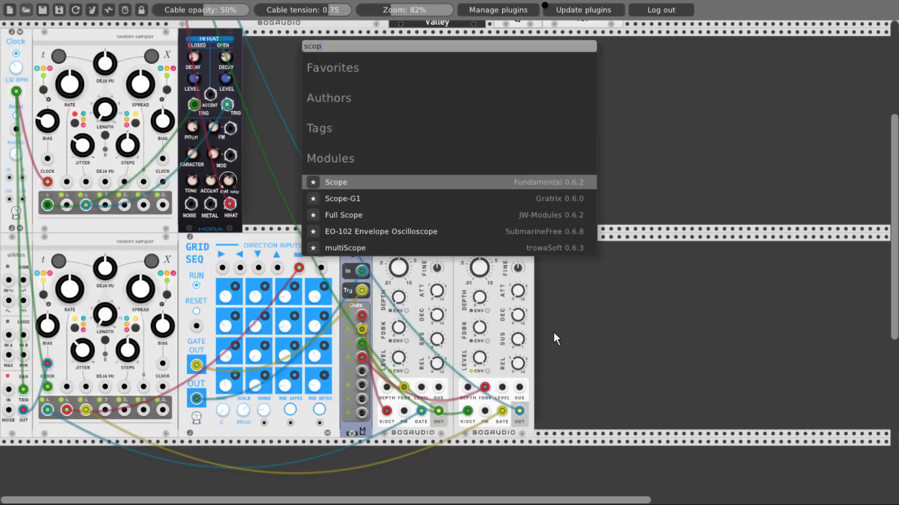
click(464, 182)
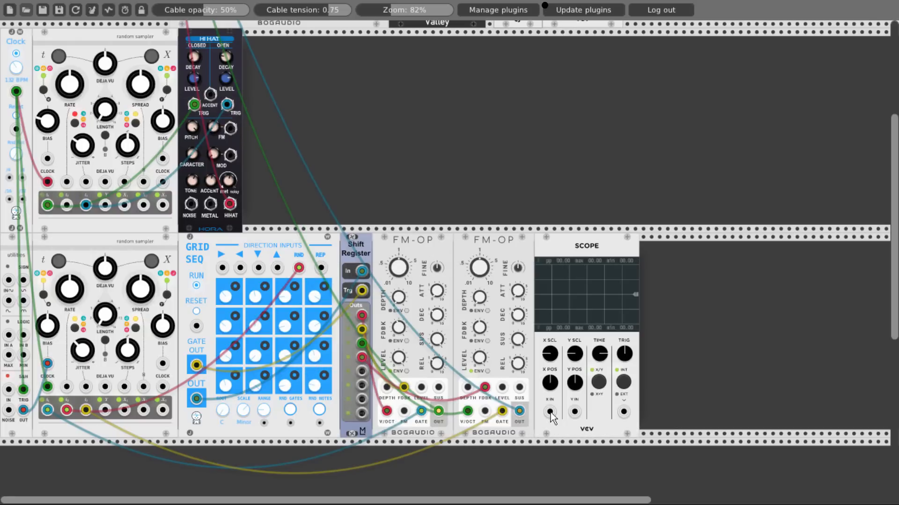
mouse_move(550, 412)
mouse_down()
mouse_move(468, 424)
mouse_move(104, 412)
mouse_up()
drag(599, 354, 600, 405)
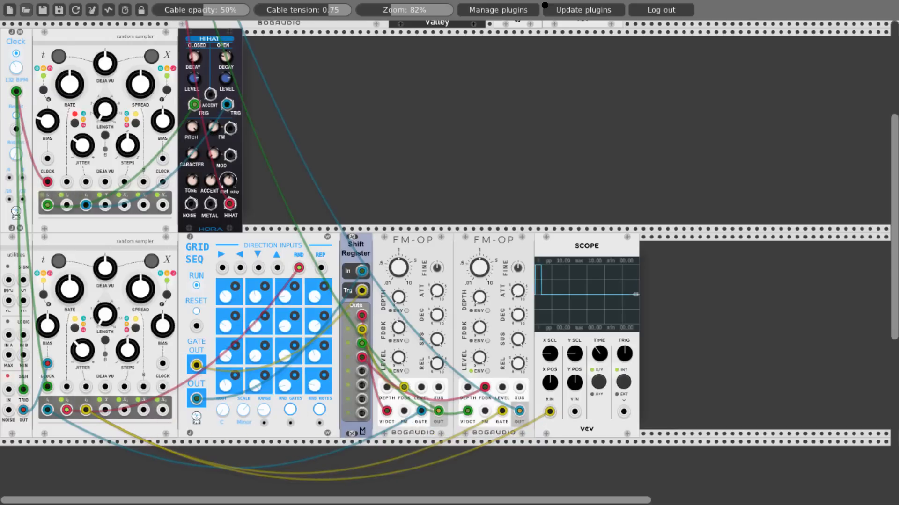
drag(599, 354, 603, 357)
scroll(611, 209, up, 2)
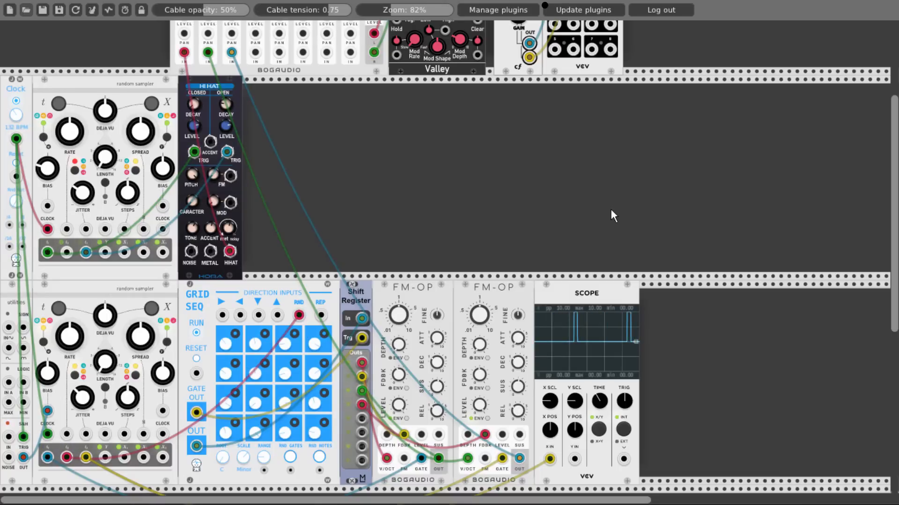
scroll(538, 215, up, 4)
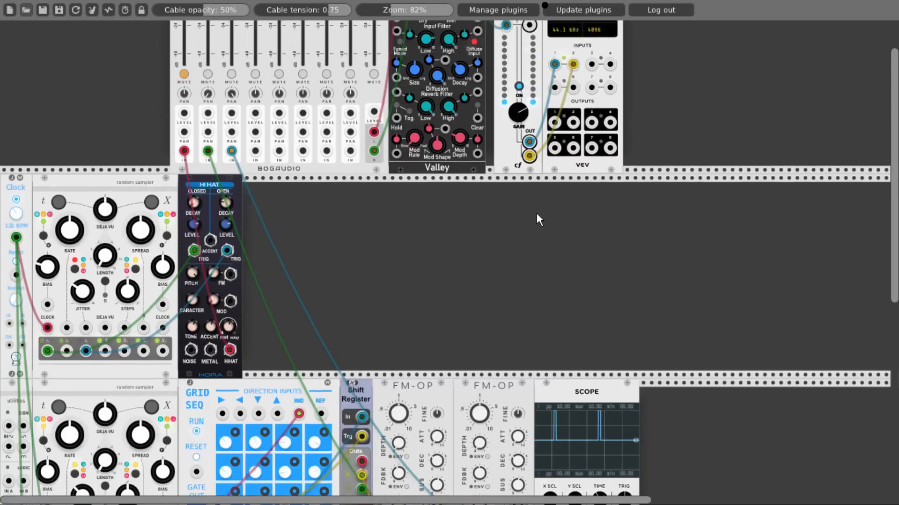
scroll(536, 213, up, 2)
scroll(384, 272, down, 4)
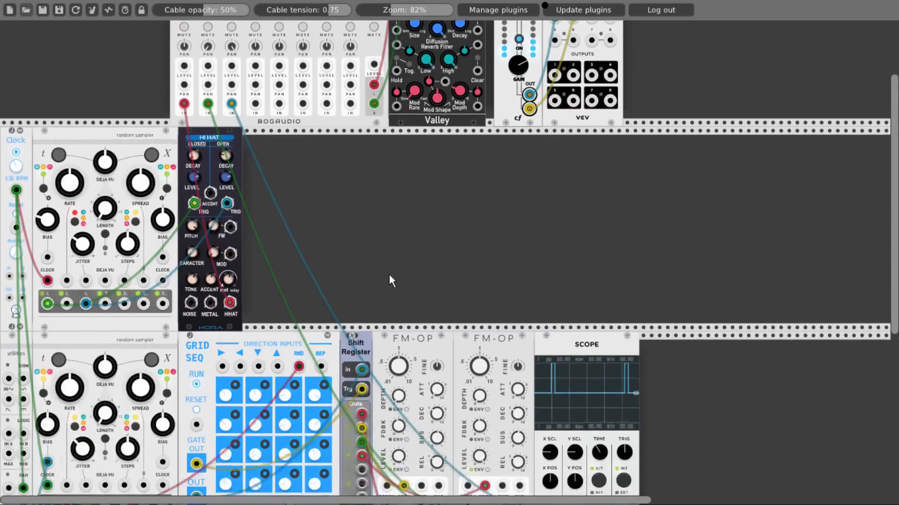
scroll(390, 275, down, 3)
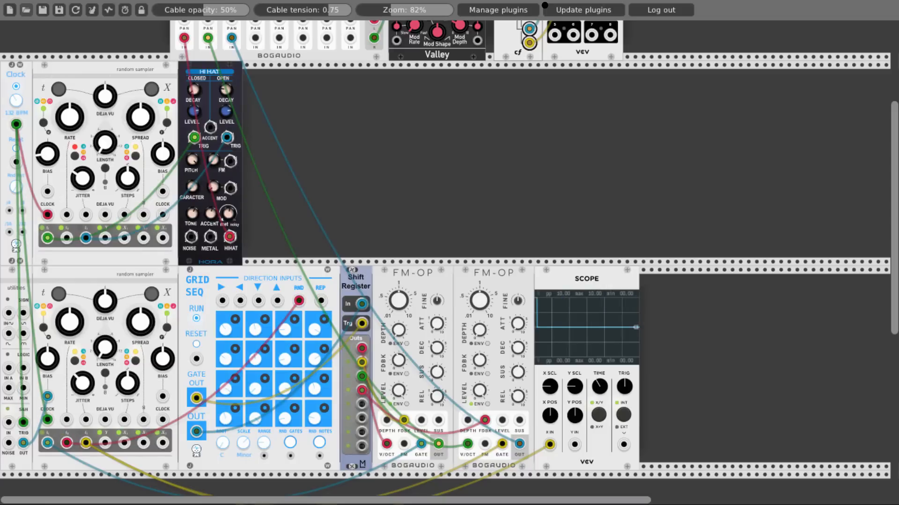
- Mute channels 2 and 3 on the MIX8 mixer
scroll(238, 153, up, 5)
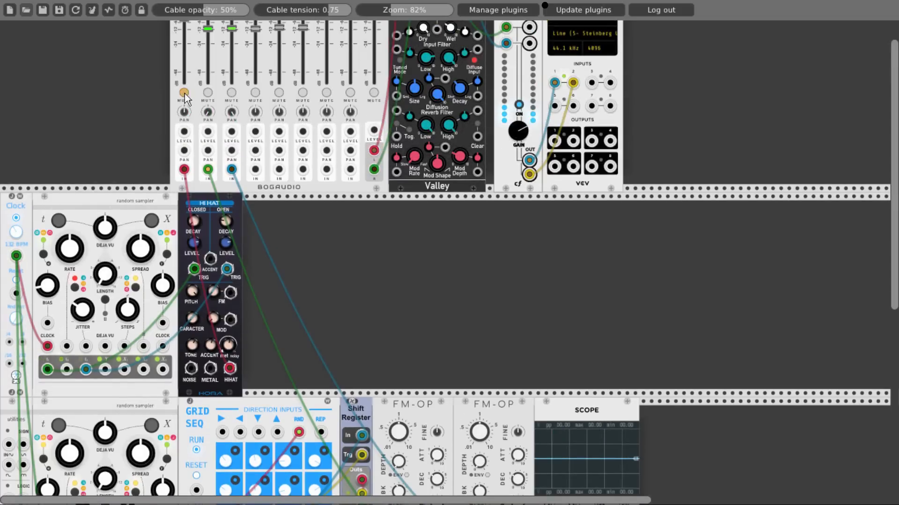
click(207, 93)
click(232, 92)
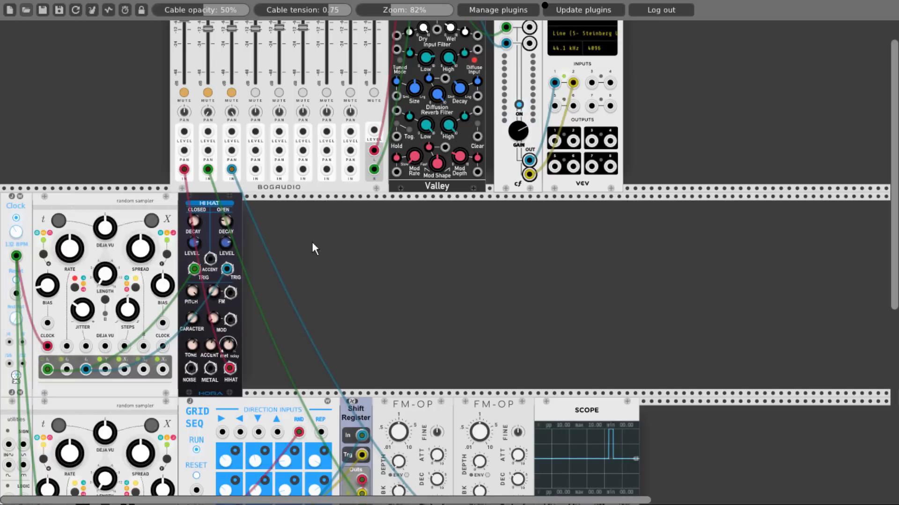
- Duplicate the first random sampler, place the copy after the HIHAT module, and patch its t clock input to the clock output
key(ctrl+d)
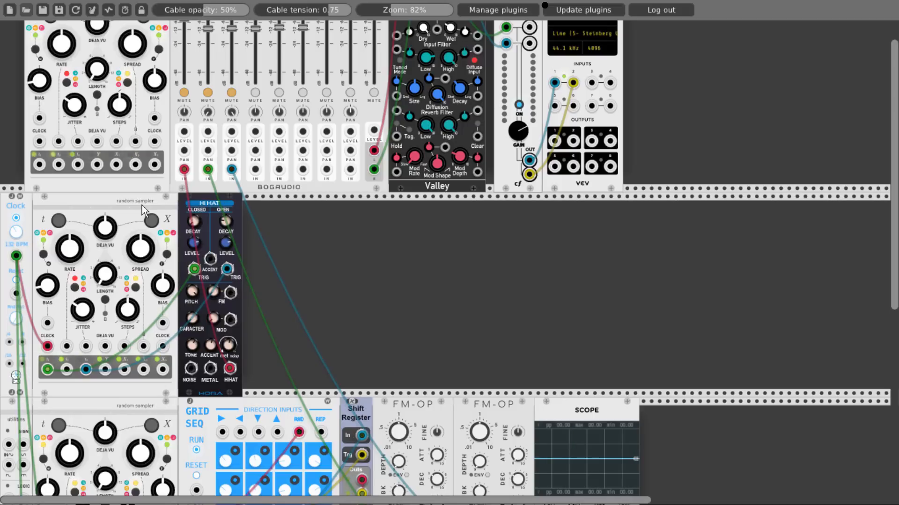
drag(131, 184, 308, 281)
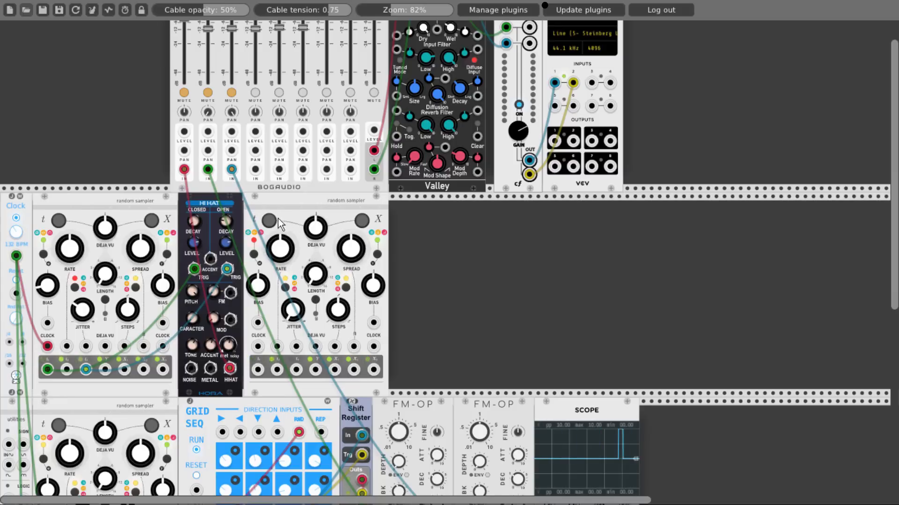
drag(278, 218, 286, 219)
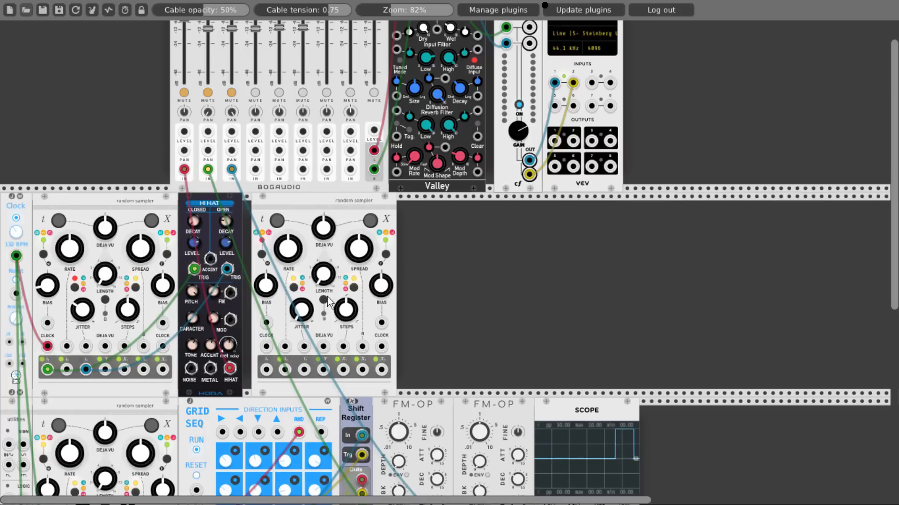
drag(266, 347, 16, 256)
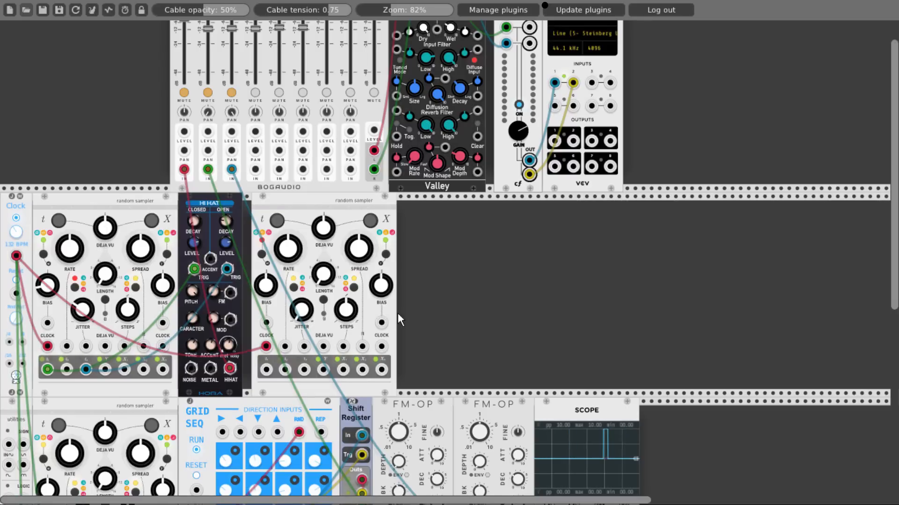
- Add the Chebyshev: Waveshaper VCO beside the newly placed random sampler
right_click(436, 288)
text(cheb)
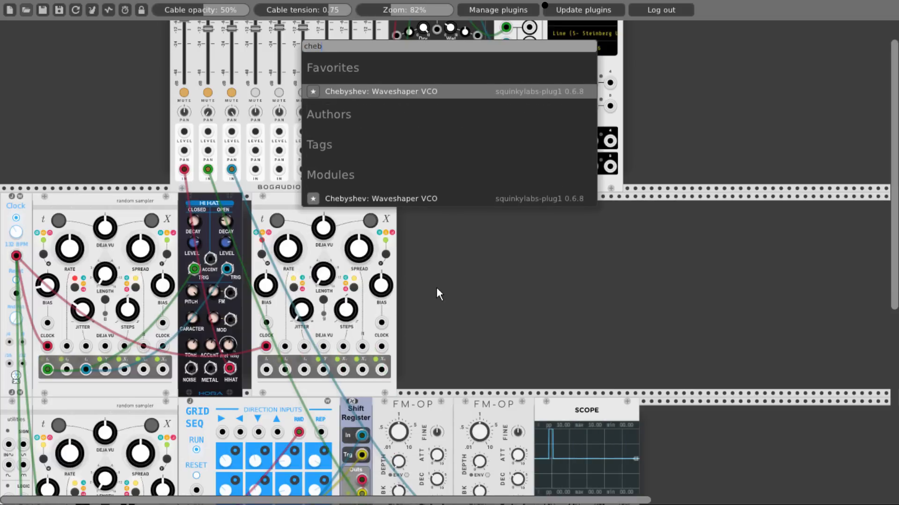
click(406, 197)
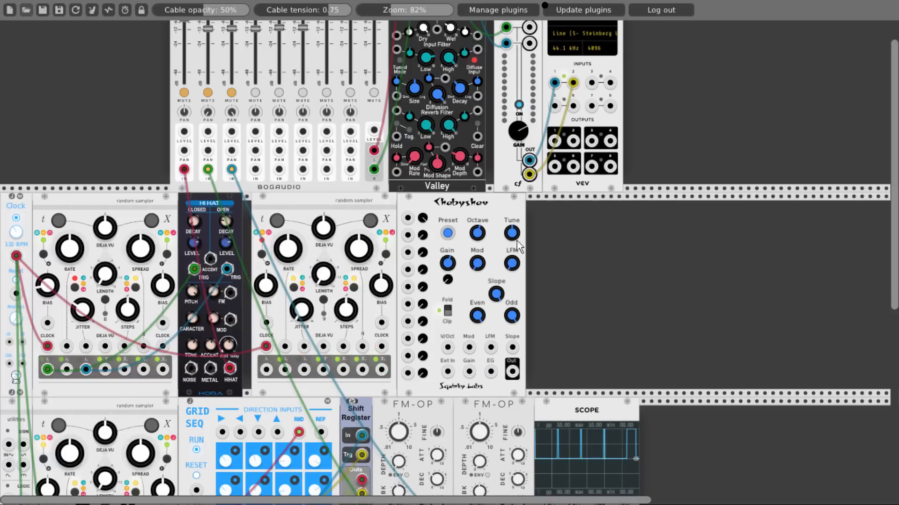
- Add the Bogaudio 3HP ADSR utility envelope and place it directly beside the Chebyshev VCO
right_click(551, 256)
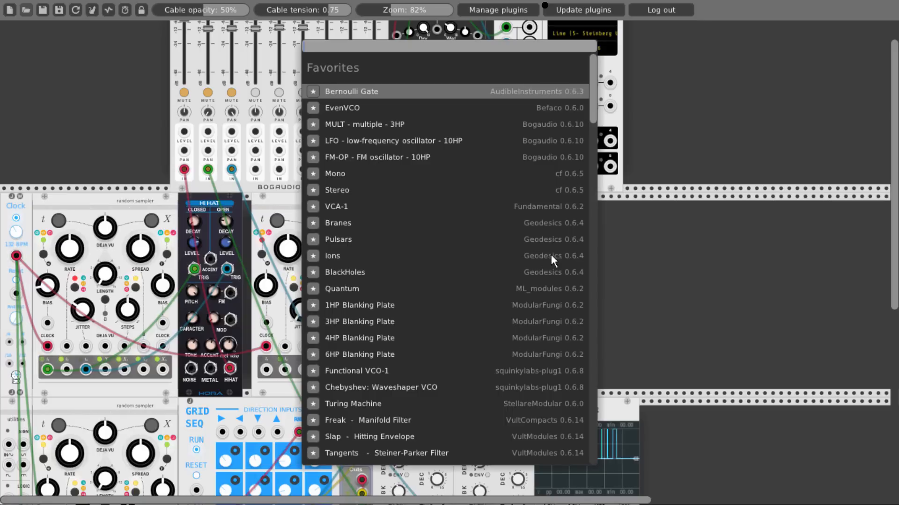
text(adsr)
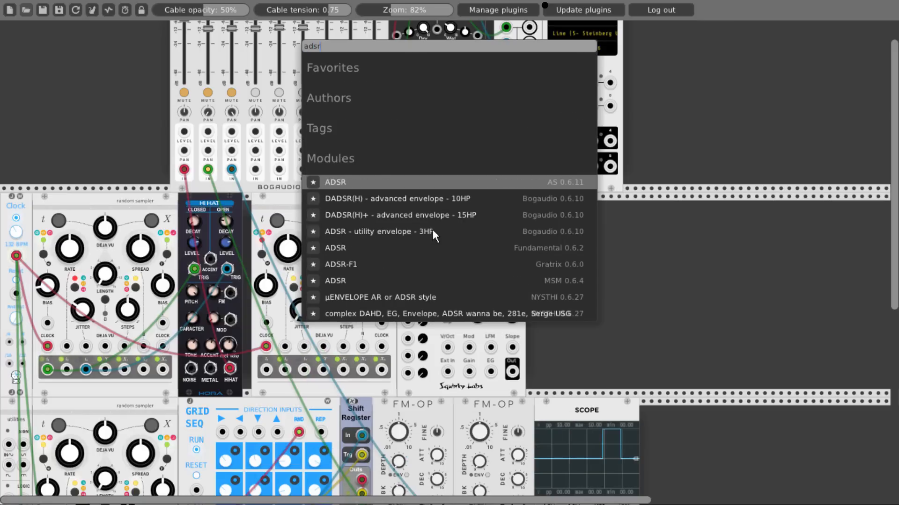
click(402, 231)
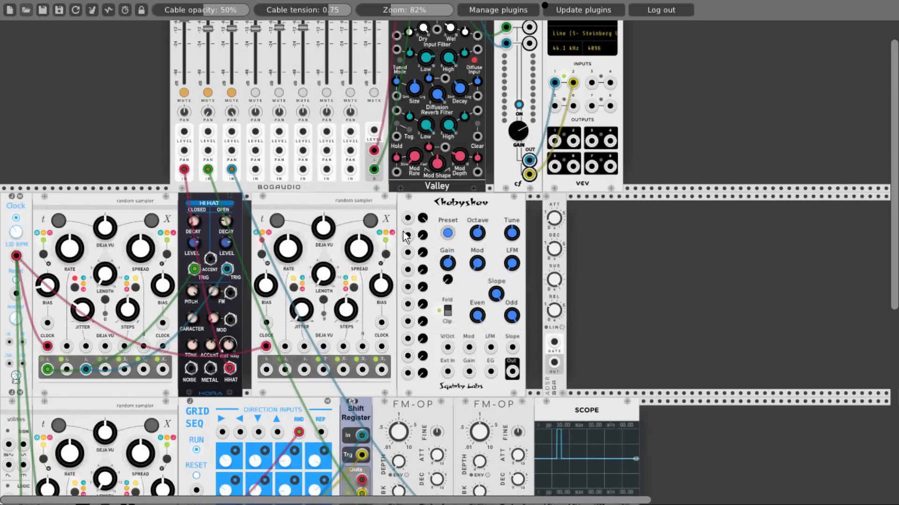
drag(550, 205, 536, 203)
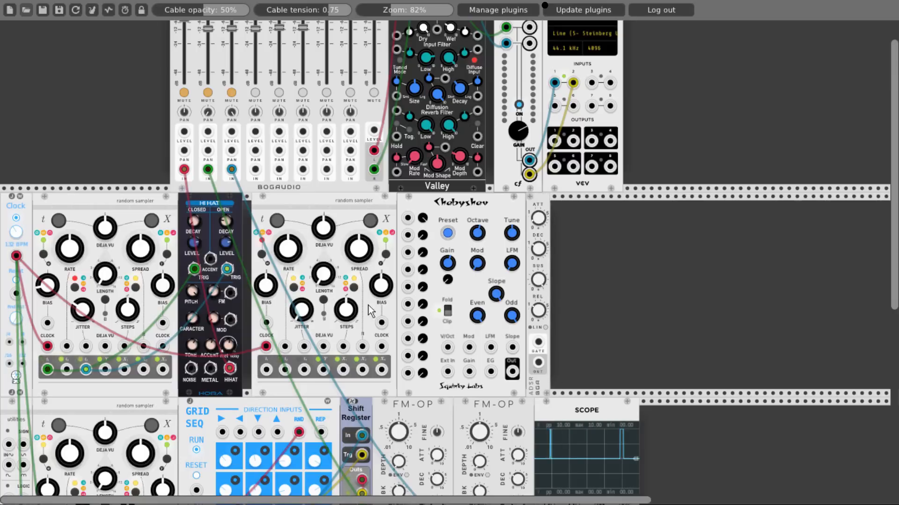
- Patch the third sampler's t2 output to the ADSR GATE, the ADSR output to Chebyshev's EG, and Chebyshev's Out to MIX8 channel 4 IN
drag(285, 370, 538, 341)
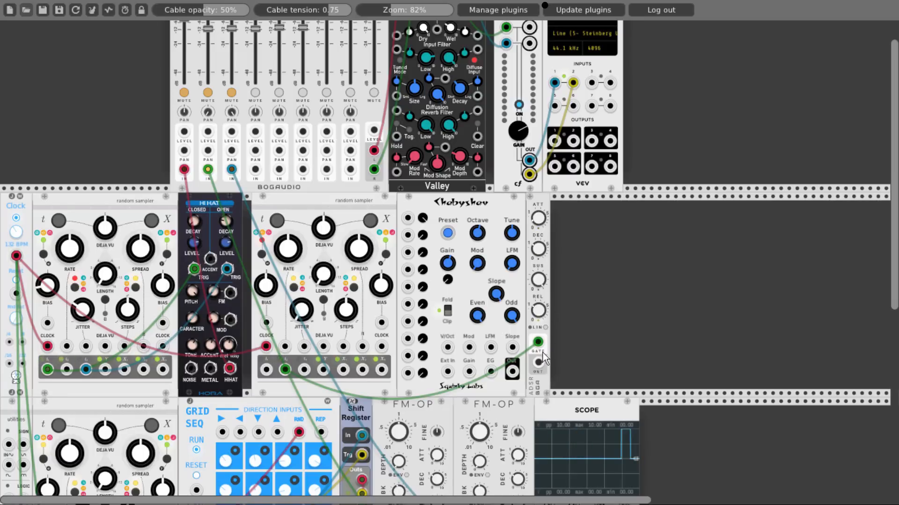
drag(539, 363, 491, 372)
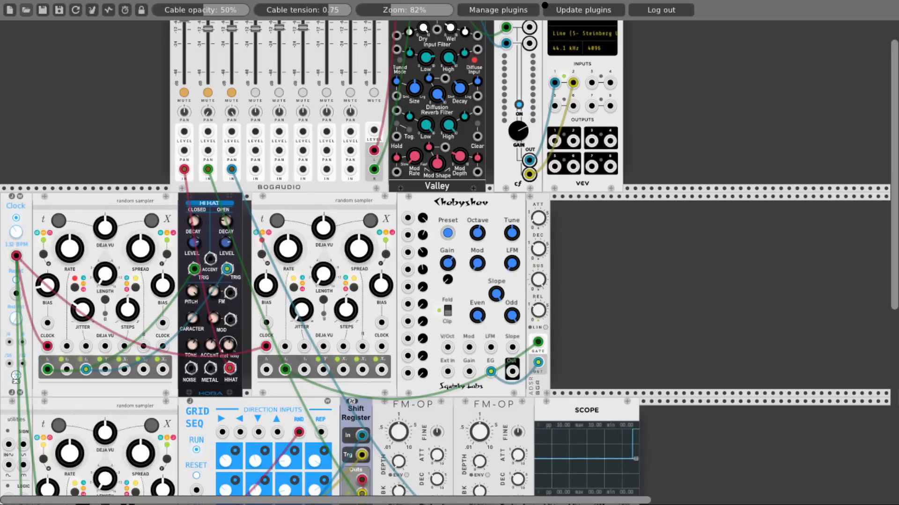
drag(512, 371, 255, 170)
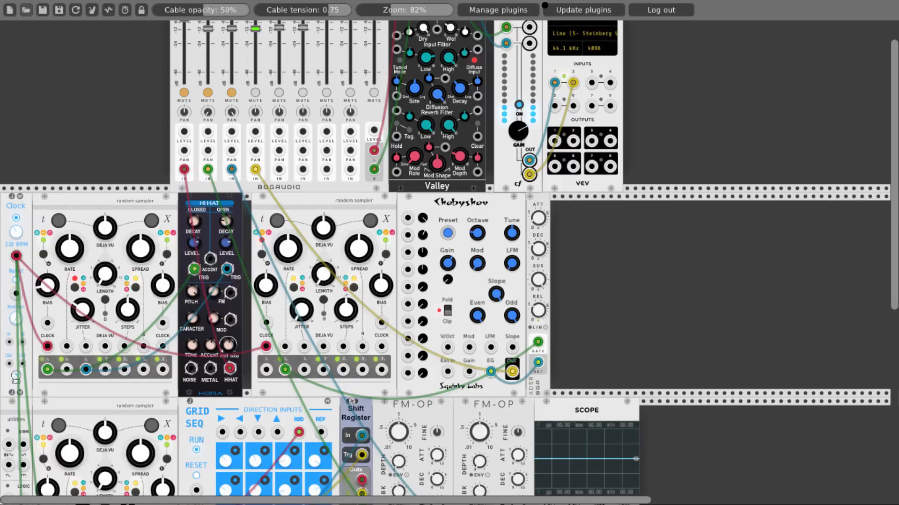
- Add the Audible Instruments Macro Oscillator 2 beside the ADSR
right_click(604, 284)
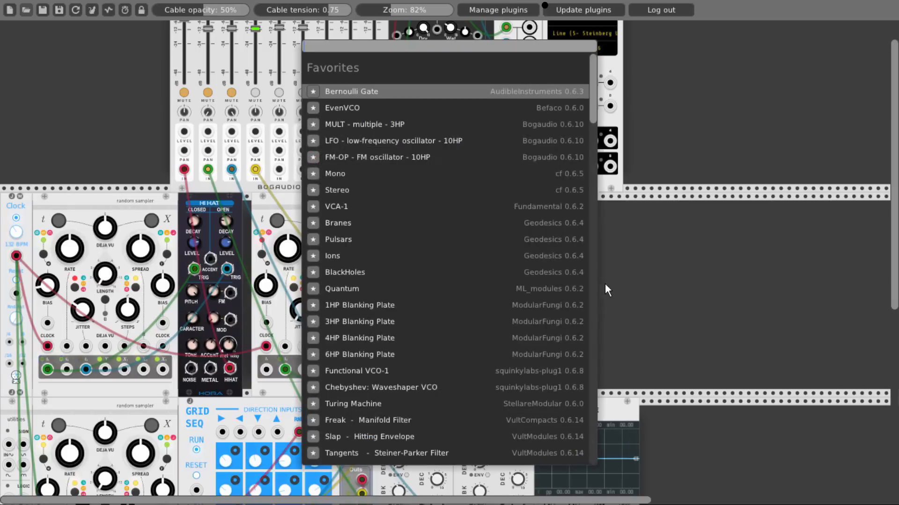
text(plai)
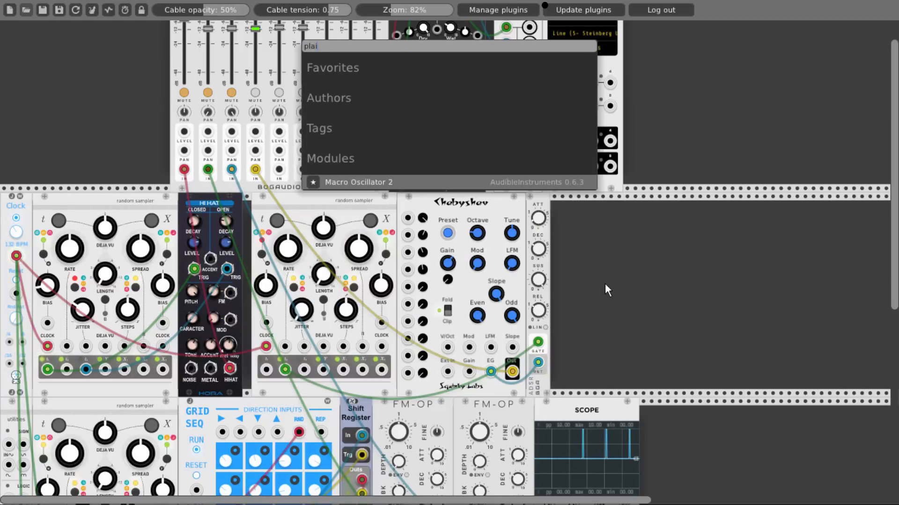
click(481, 185)
- Add the Audible Instruments Macro Oscillator after Macro Oscillator 2 and set its model to PLUK
right_click(687, 270)
text(bra)
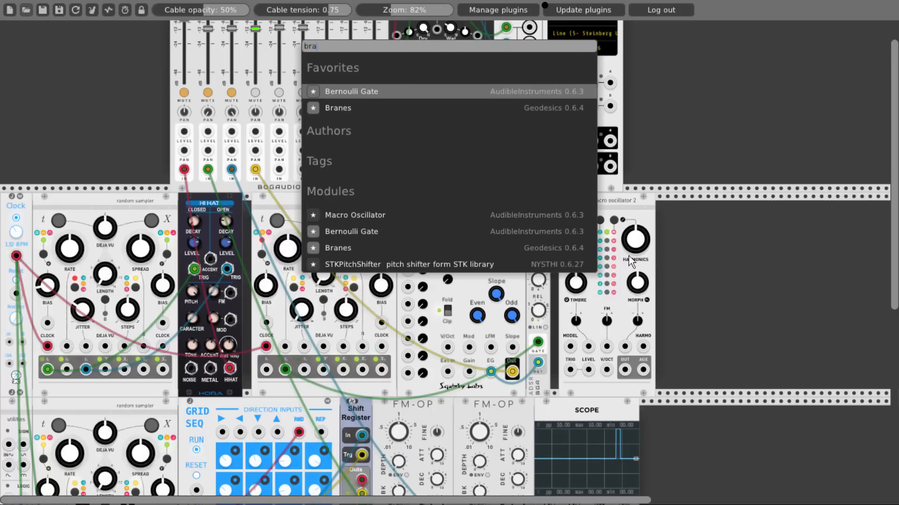
click(372, 214)
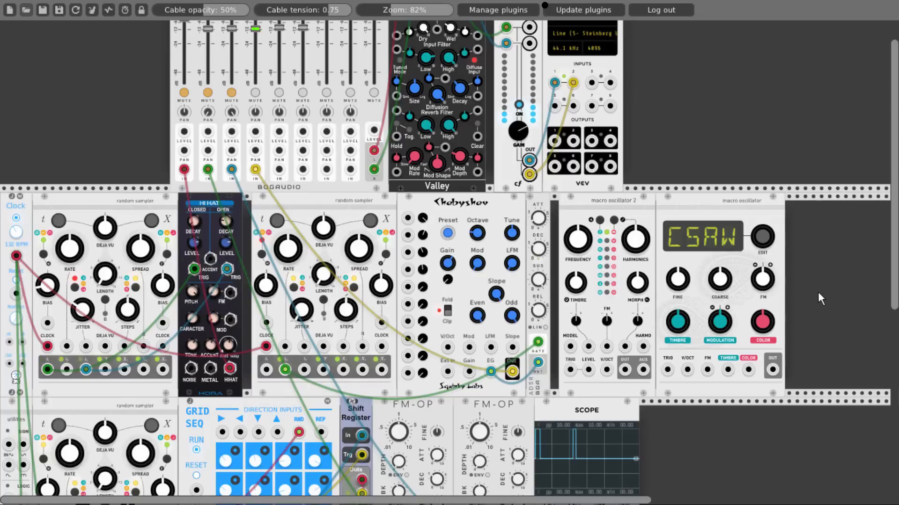
drag(763, 242, 763, 147)
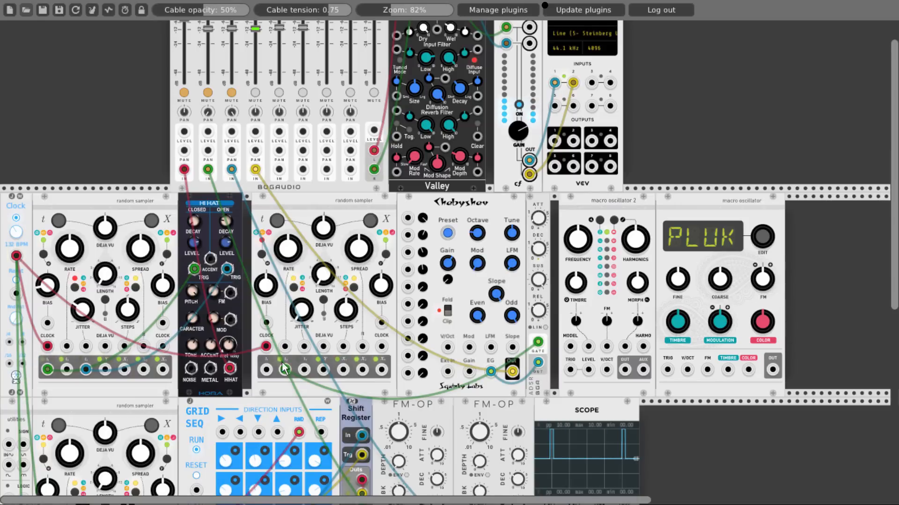
- Patch the third sampler's t1 output to Macro Oscillator 2's TRIG and its t3 output to the Macro Oscillator's V/OCT
drag(264, 372, 570, 370)
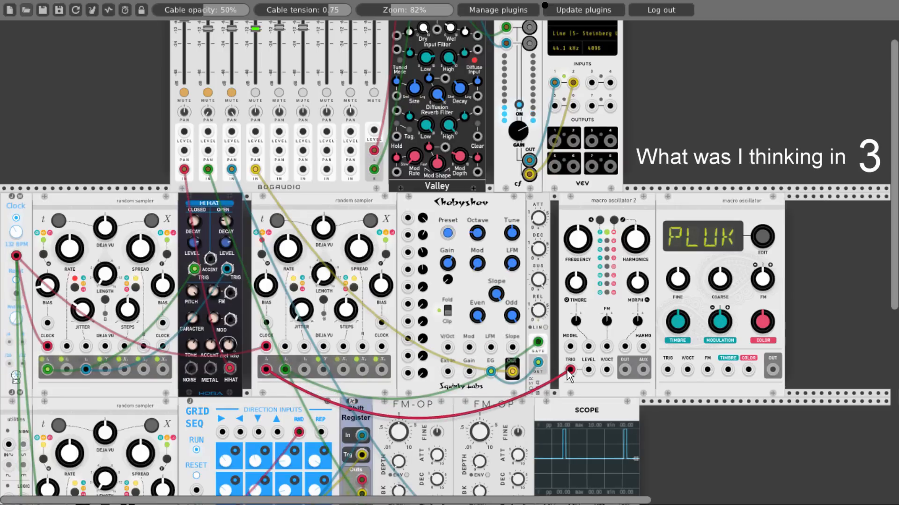
drag(305, 370, 687, 370)
- Patch unused Shift Register outputs to Macro Oscillator 2's V/OCT and the Macro Oscillator's TRIG
scroll(679, 353, down, 4)
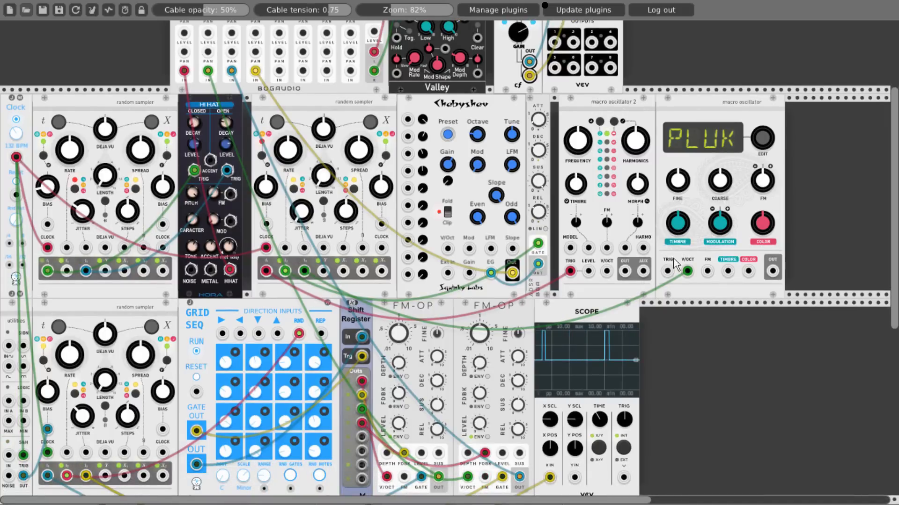
drag(363, 436, 606, 271)
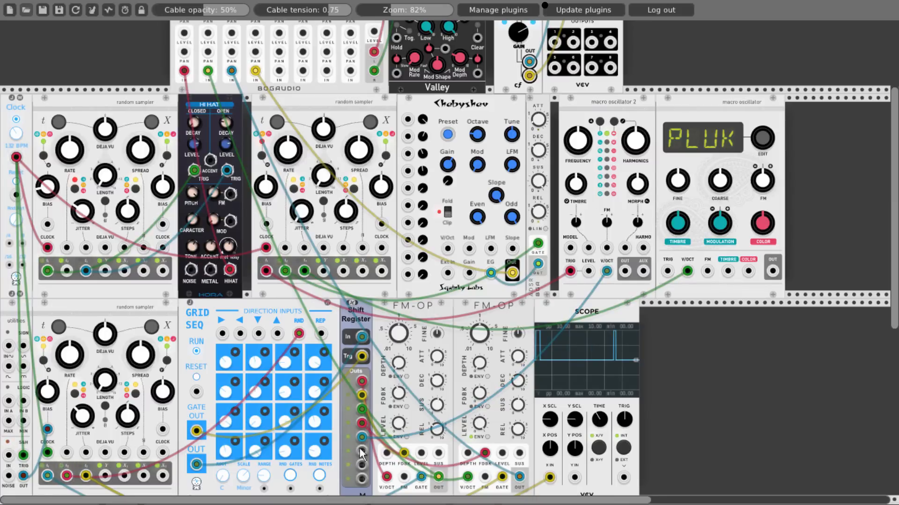
drag(361, 465, 667, 271)
- Patch Macro Oscillator 2's OUT to MIX8 channel 5 IN and the Macro Oscillator's OUT to channel 6 IN
scroll(673, 323, up, 5)
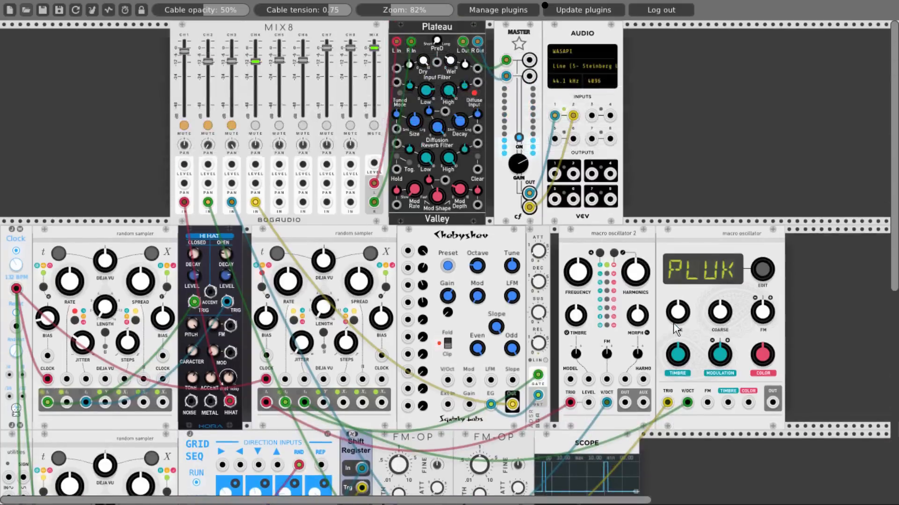
drag(625, 403, 279, 203)
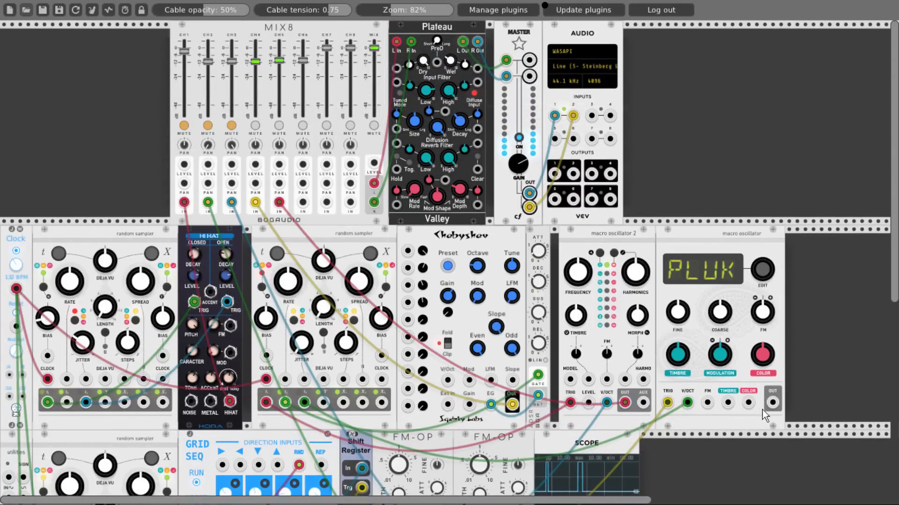
drag(772, 402, 302, 202)
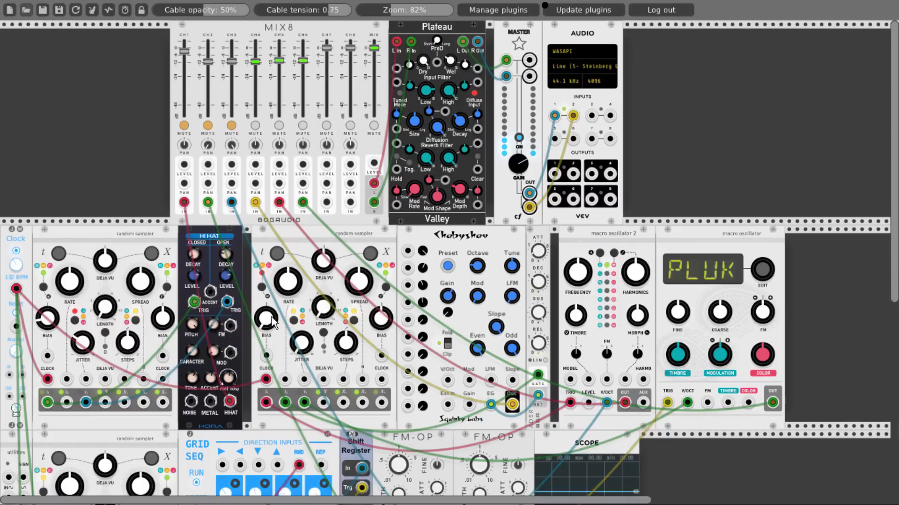
- Adjust the third sampler's JITTER, and unmute channels 3, 2 and 1 on the MIX8 mixer
drag(301, 344, 301, 281)
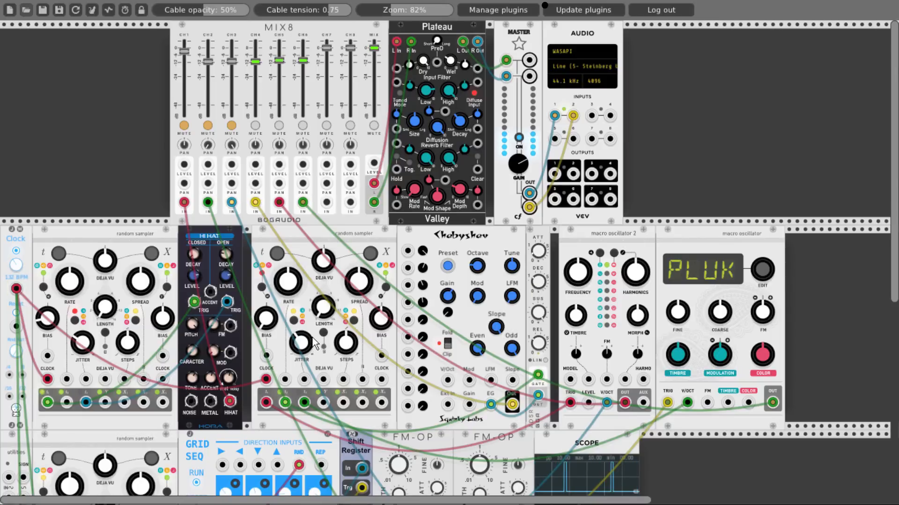
click(231, 125)
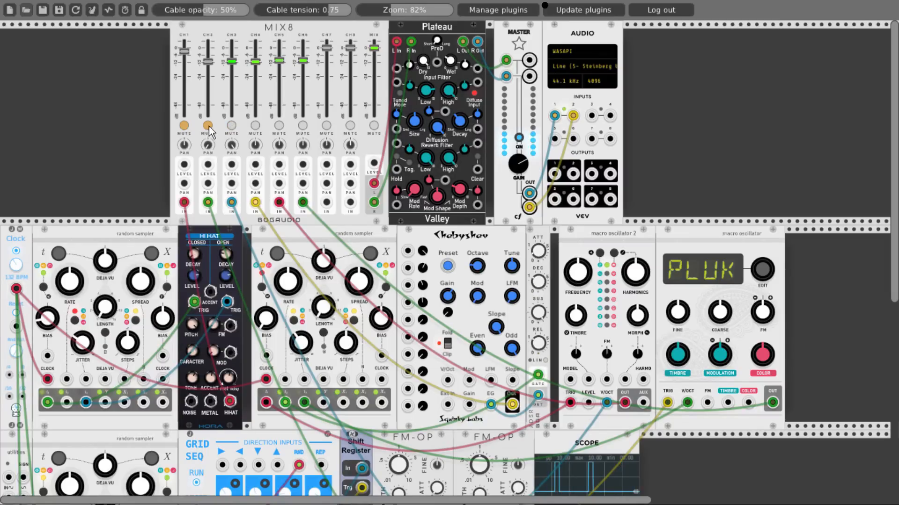
click(208, 125)
click(184, 125)
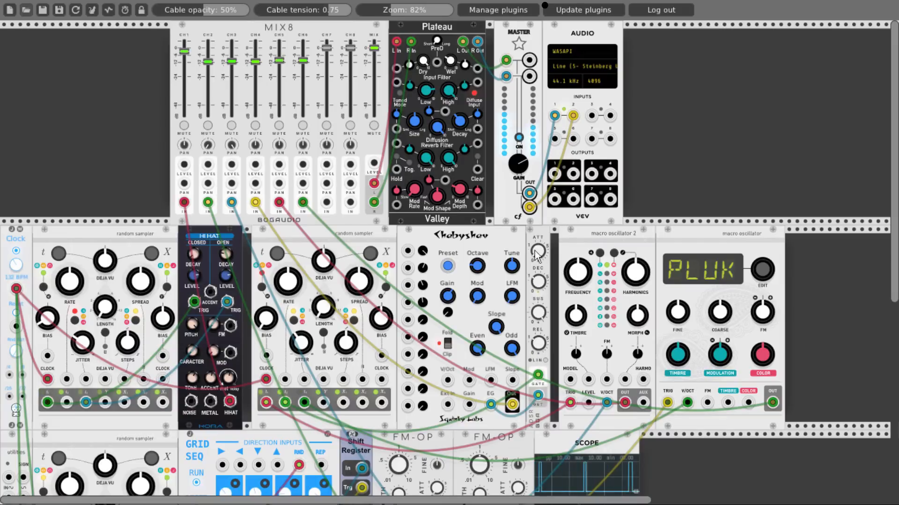
scroll(97, 196, down, 3)
scroll(97, 195, down, 3)
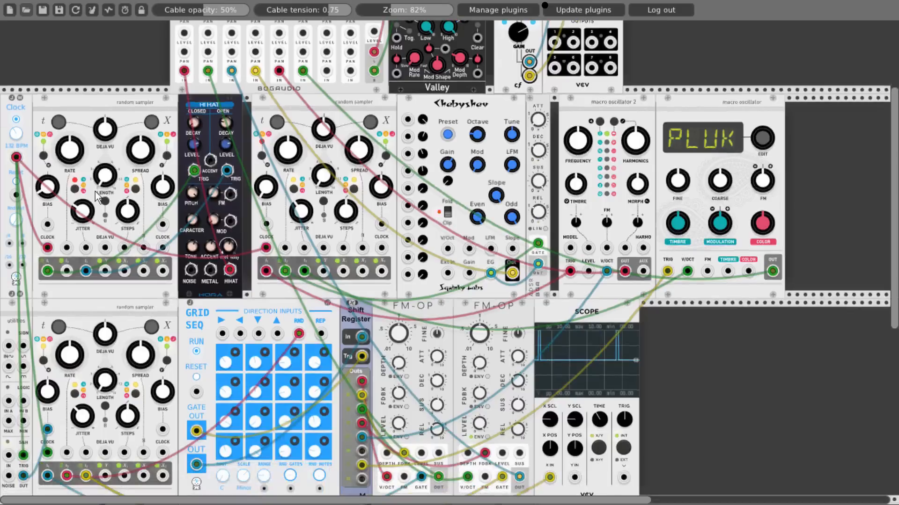
scroll(96, 196, up, 6)
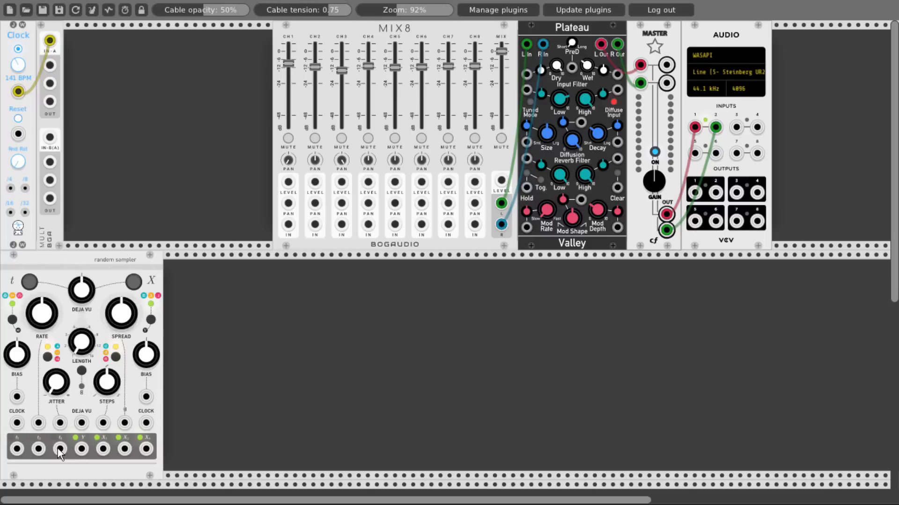
- Review the random sampler's scale and internal X clock source options without changing them
right_click(76, 403)
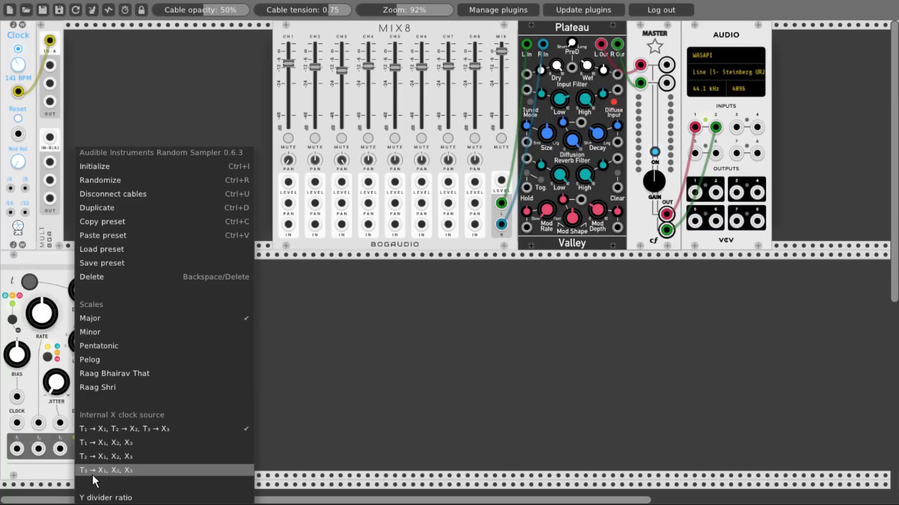
click(282, 402)
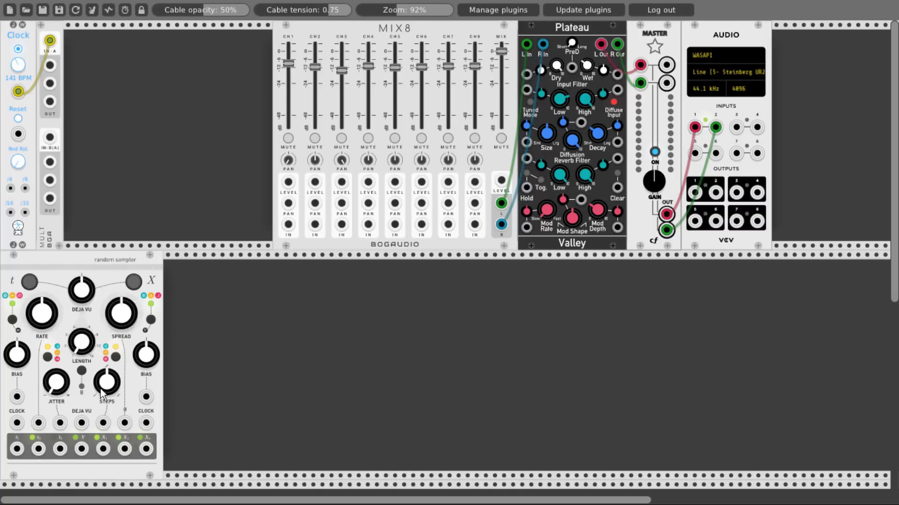
- Add the Fundamental Scope beside the random sampler and patch the sampler's X2 output to its X IN
right_click(229, 341)
text(scope)
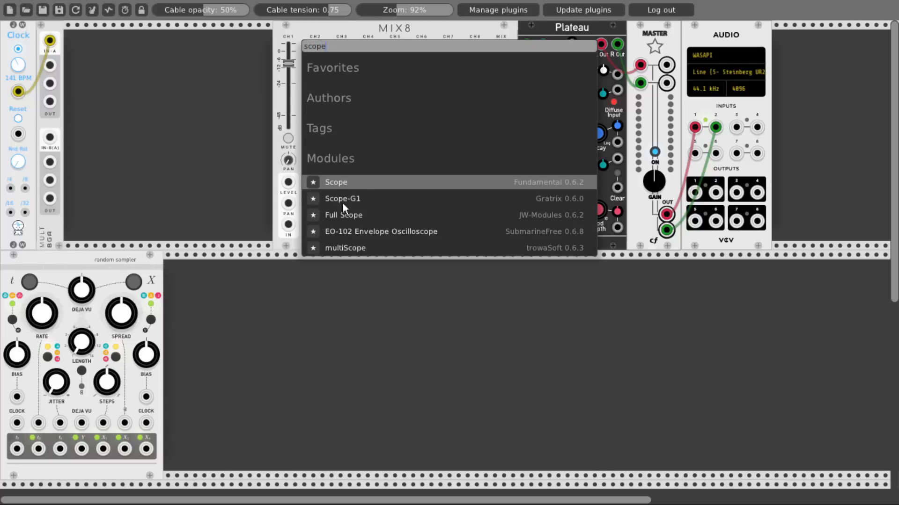
click(358, 182)
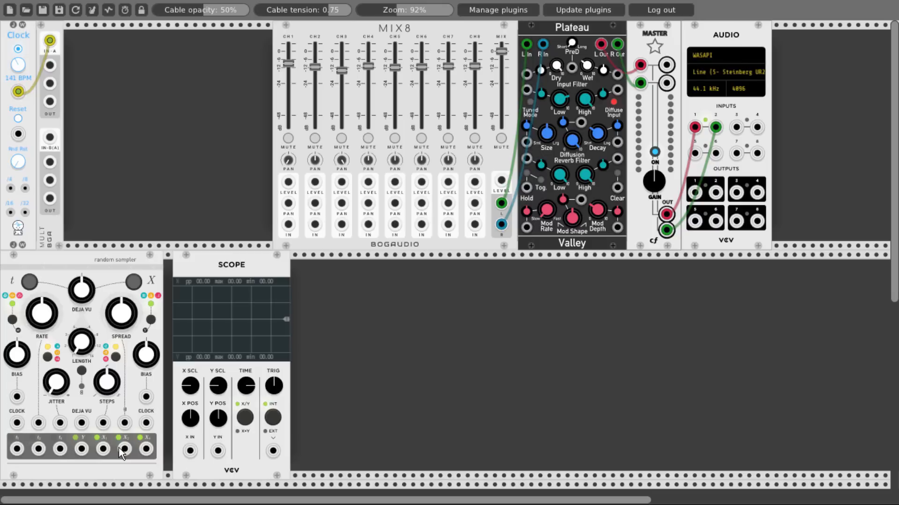
drag(124, 450, 190, 451)
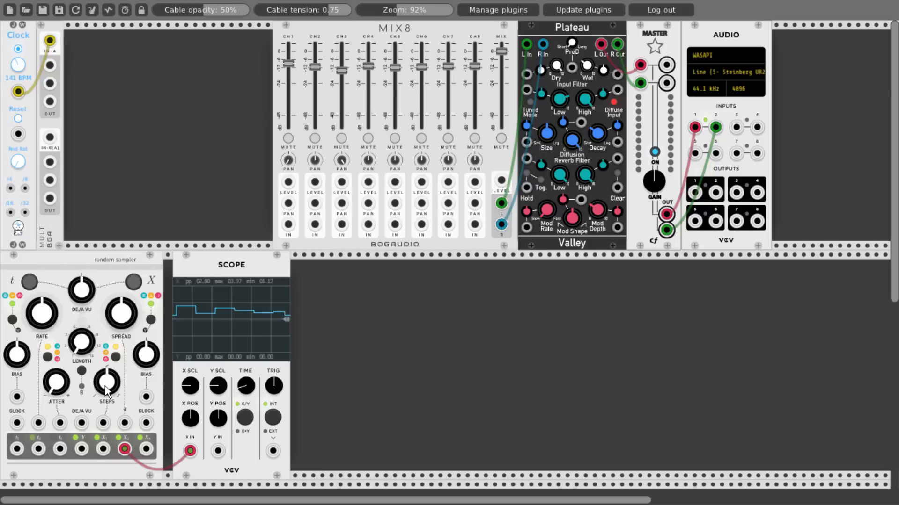
- Raise the random sampler's STEPS setting above its centre position
drag(107, 391, 107, 374)
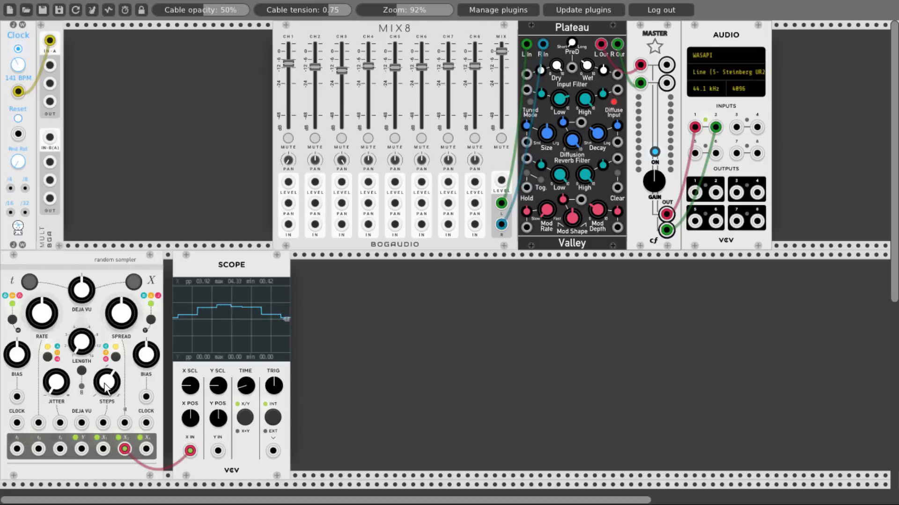
drag(105, 384, 107, 385)
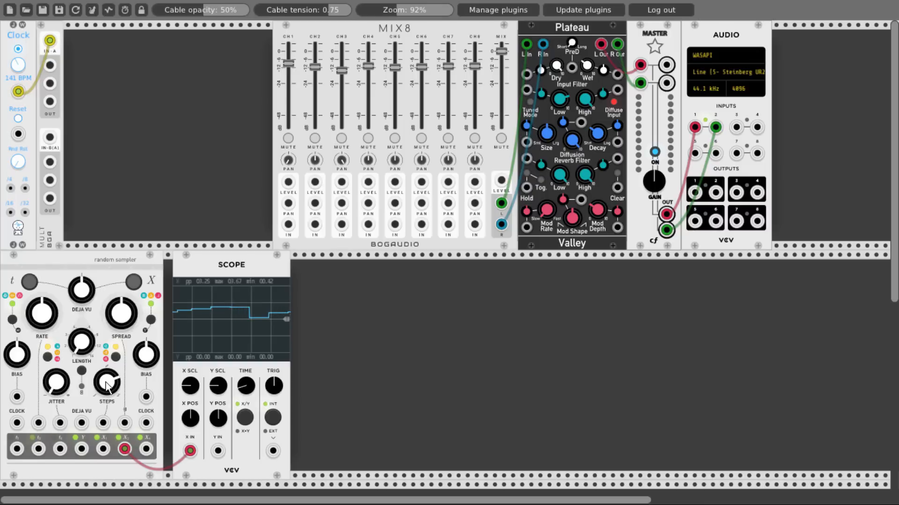
- Set the random sampler's scale to Minor
right_click(92, 320)
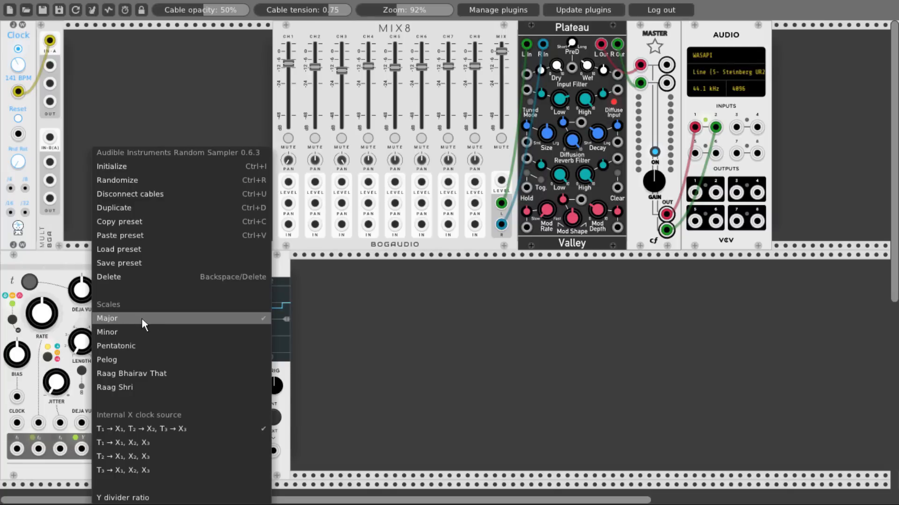
click(249, 332)
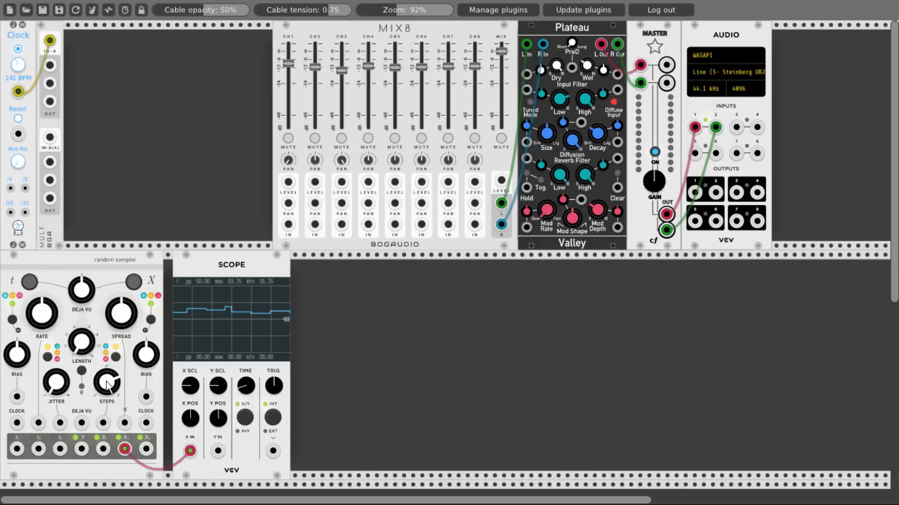
- Turn the random sampler's STEPS setting down to well below its centre position
drag(107, 381, 107, 376)
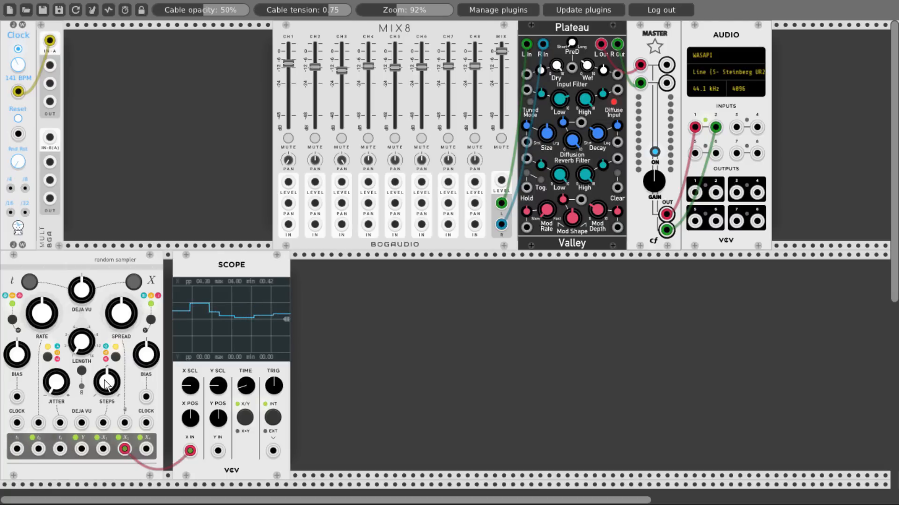
drag(104, 380, 105, 468)
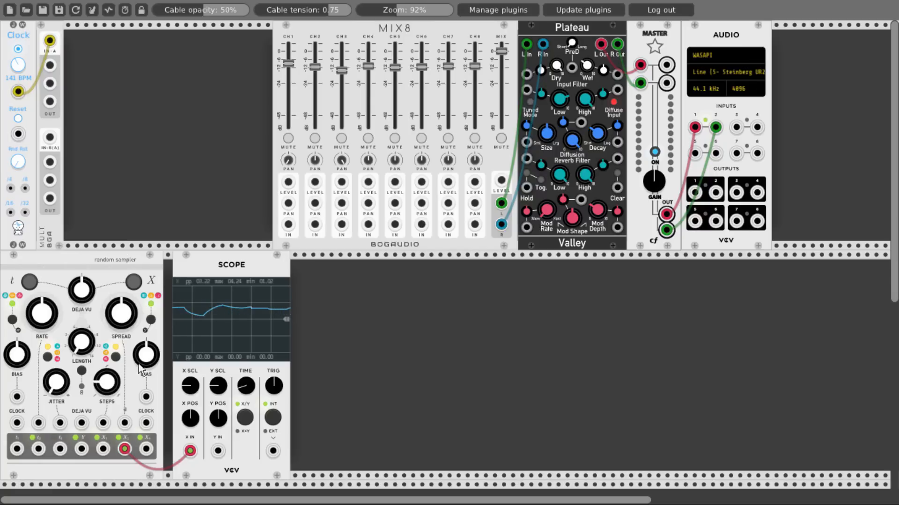
drag(107, 382, 108, 435)
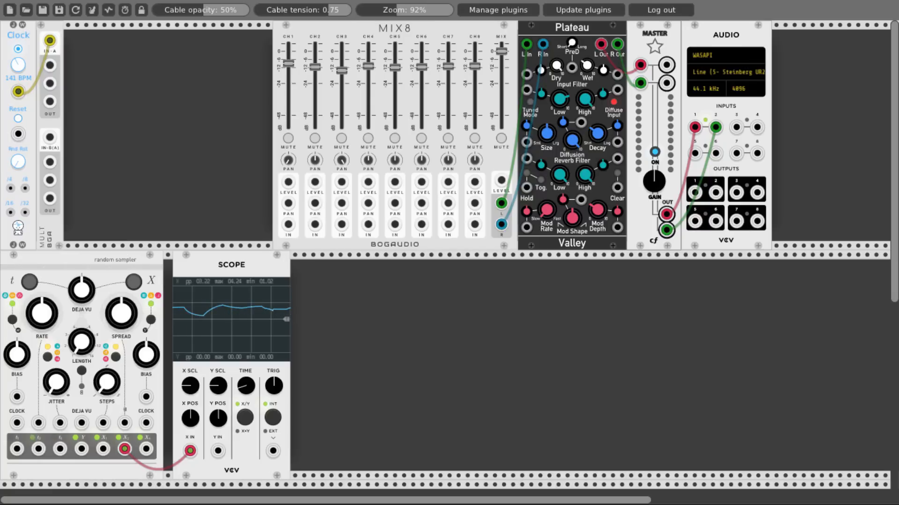
- Switch the random sampler's X output voltage range to its red setting
click(116, 357)
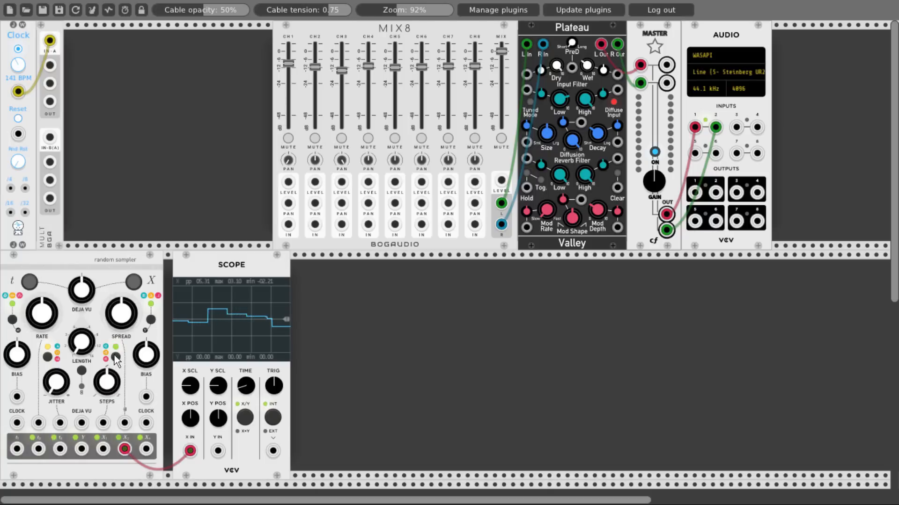
click(116, 357)
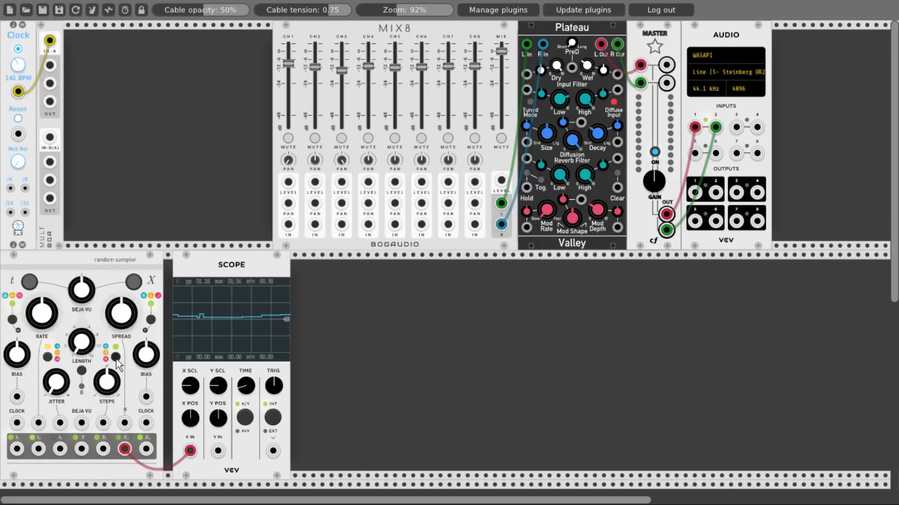
click(116, 359)
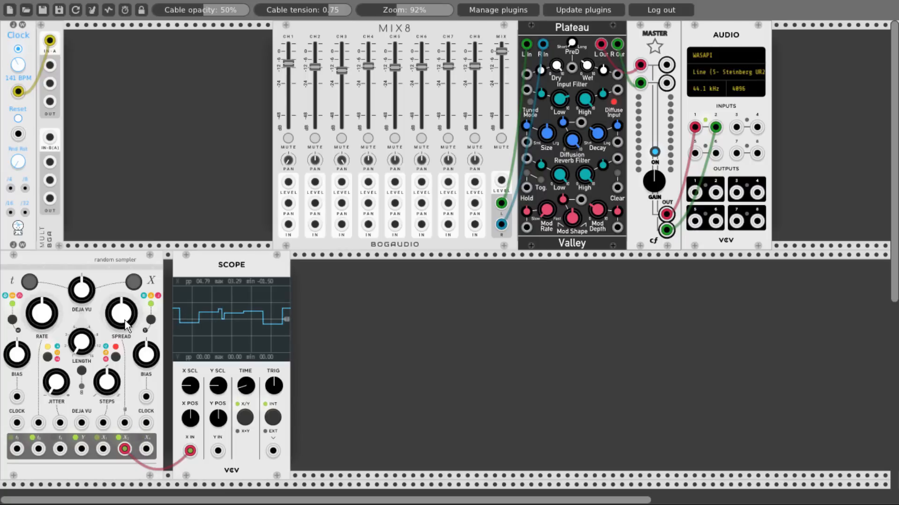
- Try different SPREAD and BIAS settings in the random sampler's X section and return them to centre
mouse_move(127, 325)
mouse_down()
mouse_move(127, 395)
mouse_move(126, 302)
mouse_up()
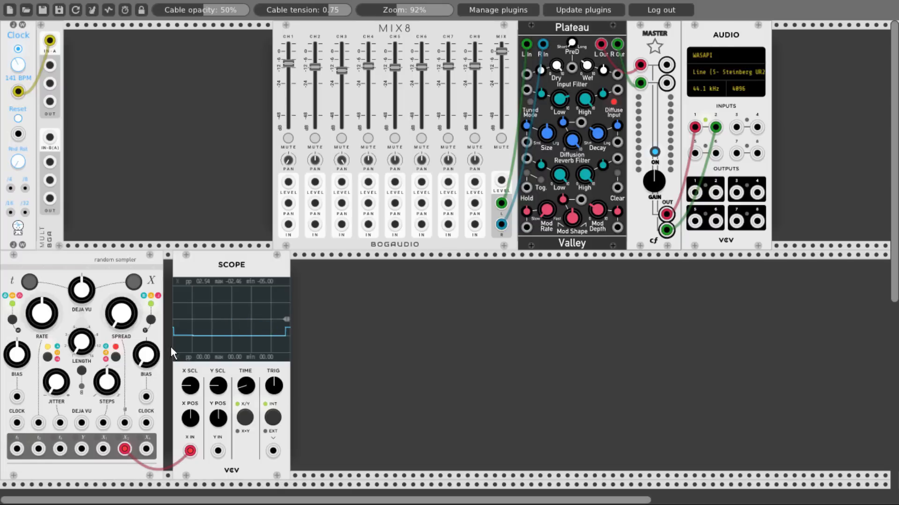
drag(149, 355, 150, 131)
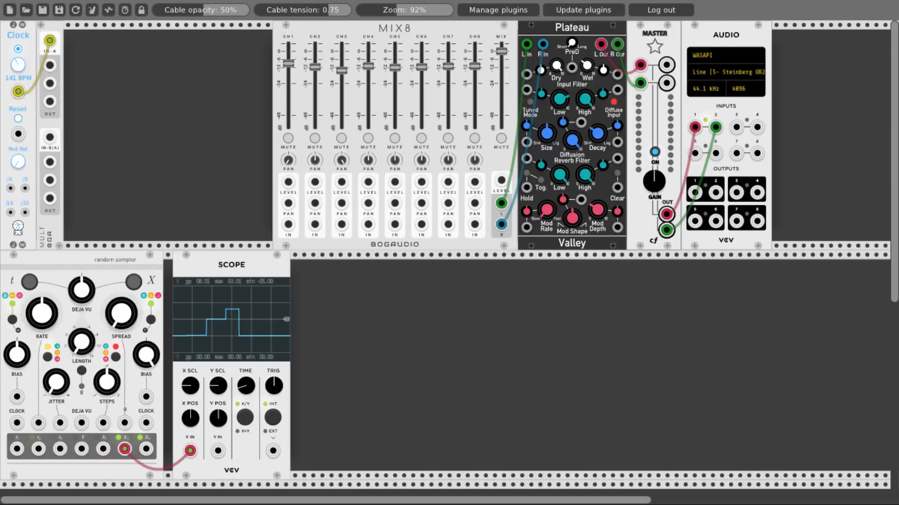
double_click(126, 312)
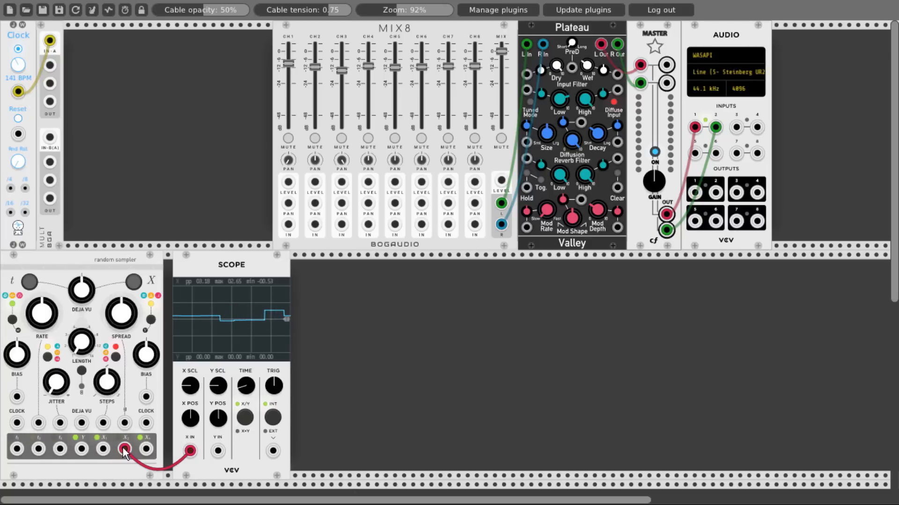
- Raise the random sampler's STEPS above centre and patch its X1 output to the Scope's Y IN
drag(117, 388, 117, 374)
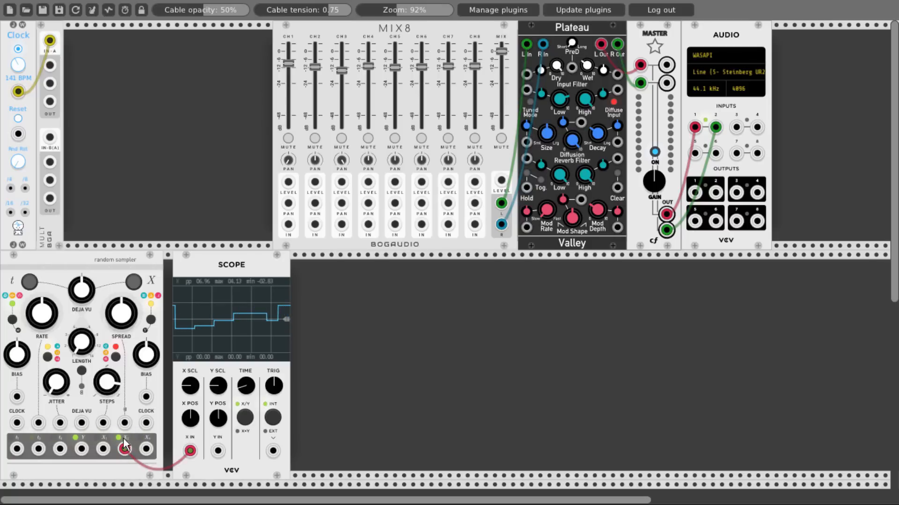
mouse_move(103, 450)
mouse_down()
mouse_move(150, 437)
mouse_move(218, 452)
mouse_up()
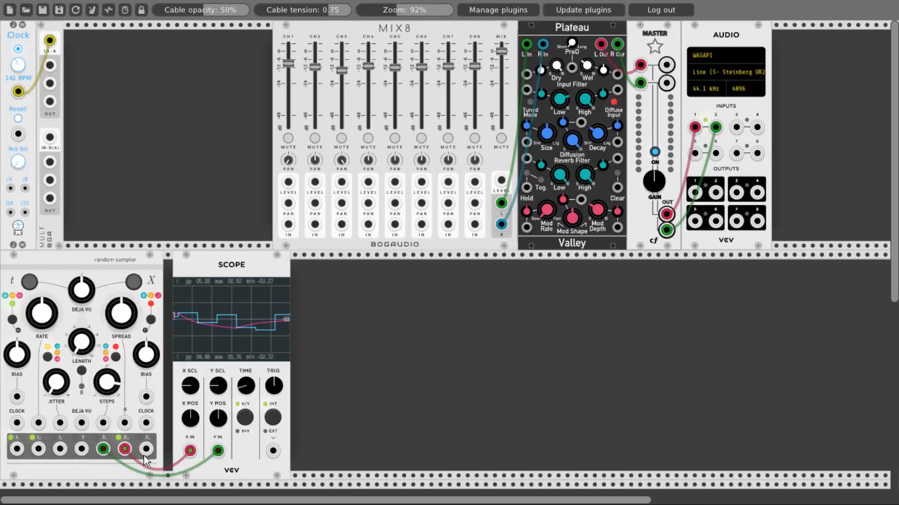
- Patch X3 to the Scope's X IN and X1 to its Y IN, then replace the X3 connection with X2
mouse_move(190, 451)
mouse_down()
mouse_move(201, 439)
mouse_move(173, 451)
mouse_move(186, 452)
mouse_up()
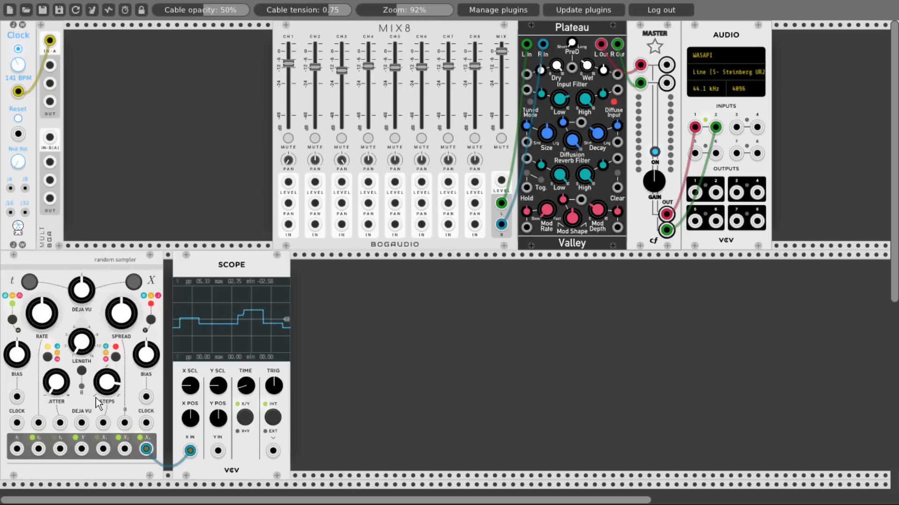
drag(103, 449, 218, 452)
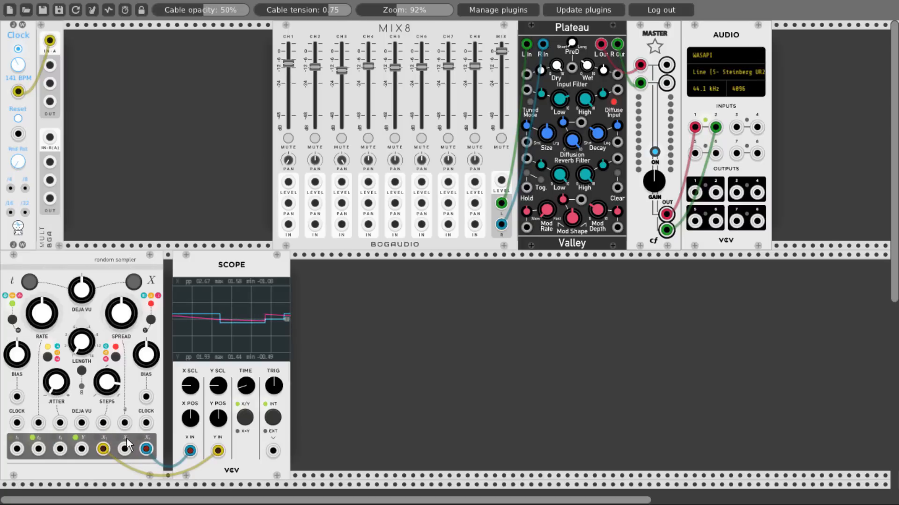
right_click(191, 451)
drag(125, 450, 190, 451)
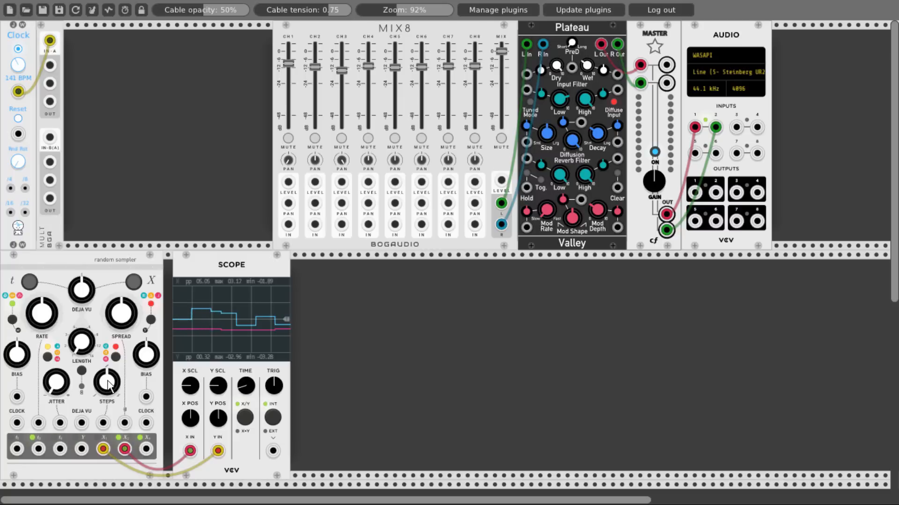
- Disconnect X1 and X2 from the Scope and patch the random sampler's Y output to its X IN
right_click(104, 451)
right_click(125, 450)
drag(88, 450, 190, 451)
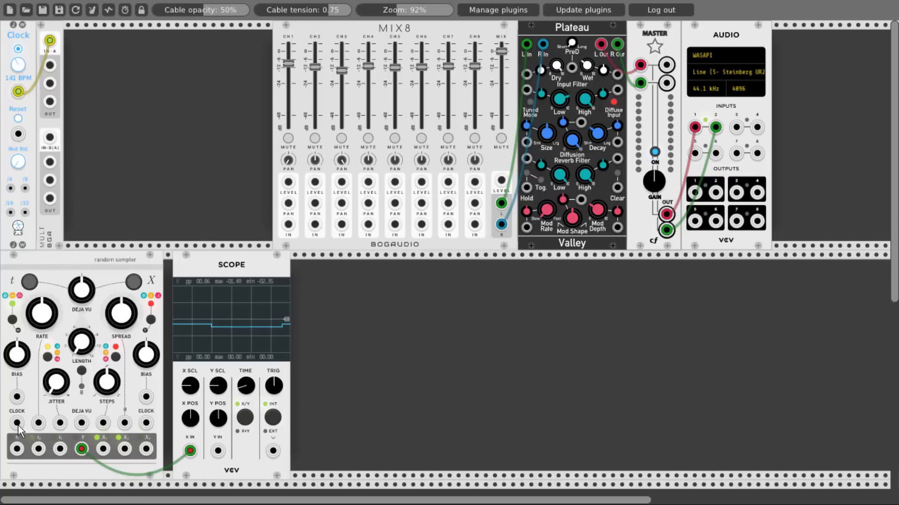
- Adjust the random sampler's STEPS and turn its X section's BIAS and SPREAD above centre
drag(107, 383, 107, 417)
drag(146, 354, 146, 412)
drag(135, 323, 127, 314)
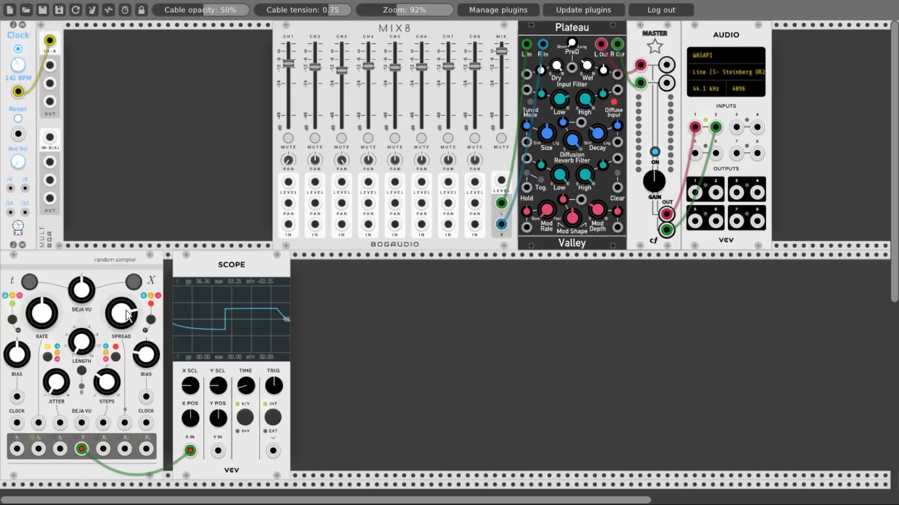
- Set the random sampler's Y divider ratio to 1/2 and raise its RATE above centre
right_click(91, 318)
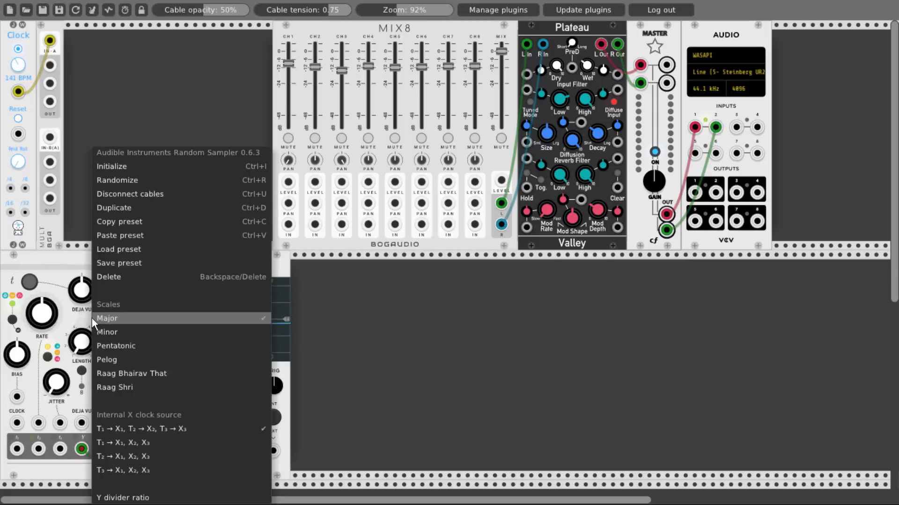
mouse_move(125, 497)
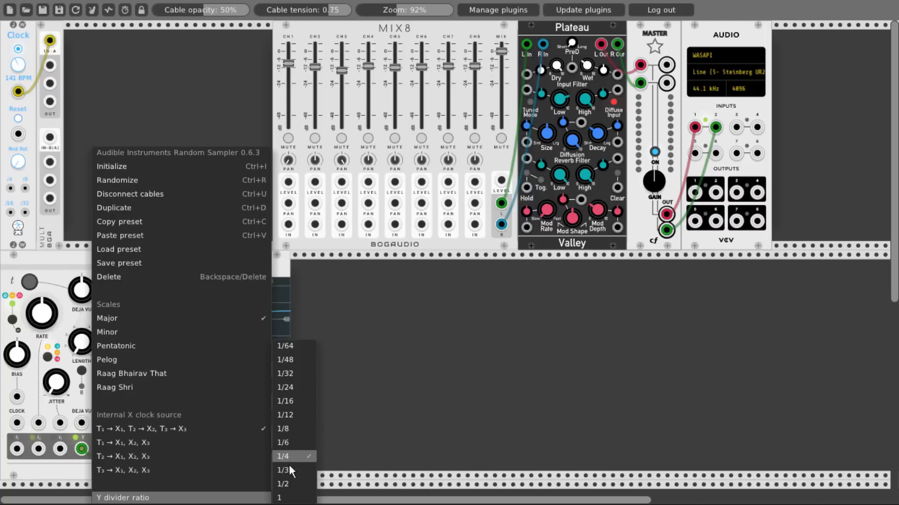
click(285, 485)
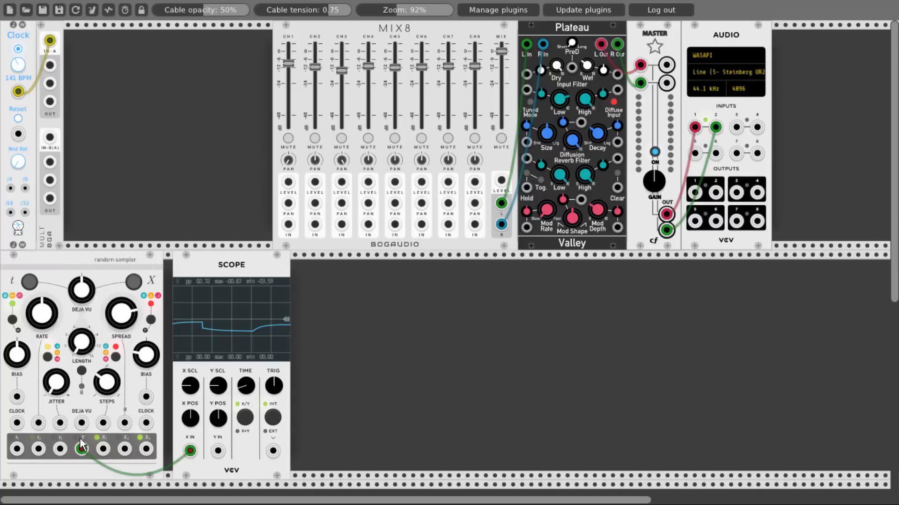
drag(45, 323, 45, 304)
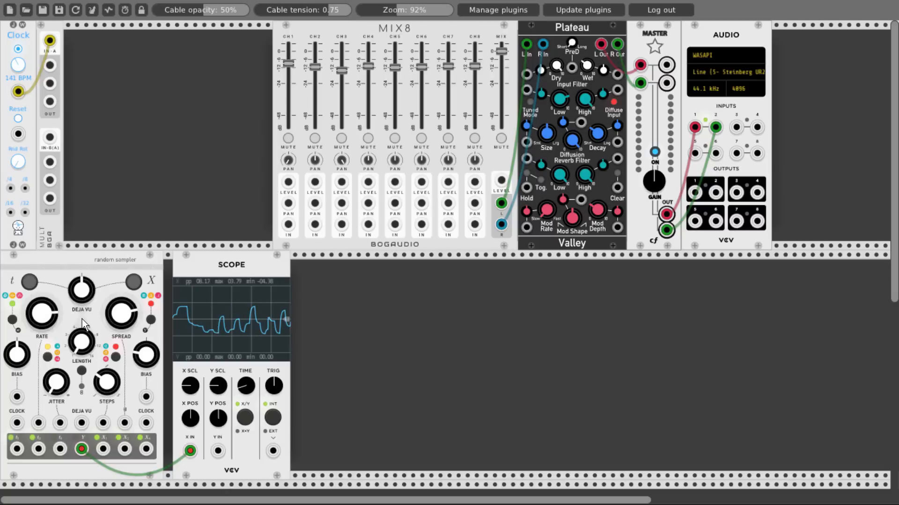
- Reset the random sampler to its default settings and delete the Scope module
key(ctrl+z)
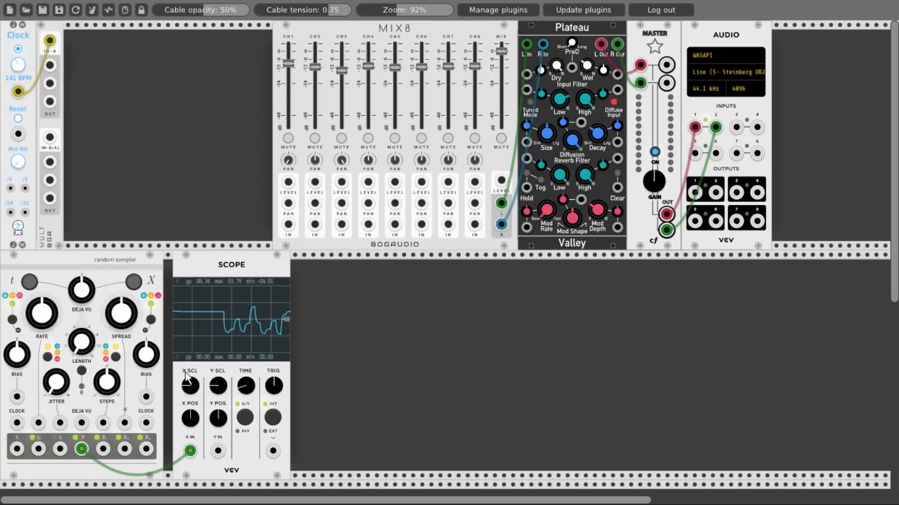
key(Delete)
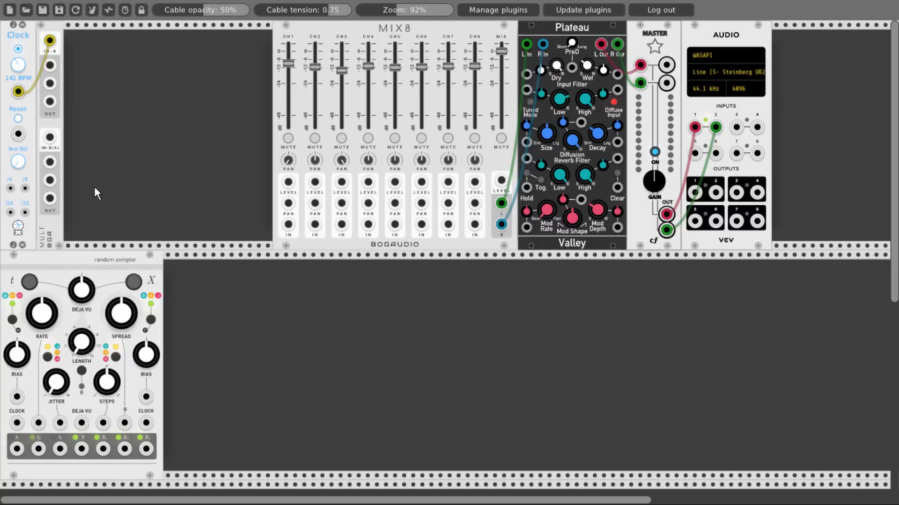
- Patch a MULT clock output to the random sampler's t CLOCK input and add three FM-OP modules beside the sampler
drag(50, 65, 17, 423)
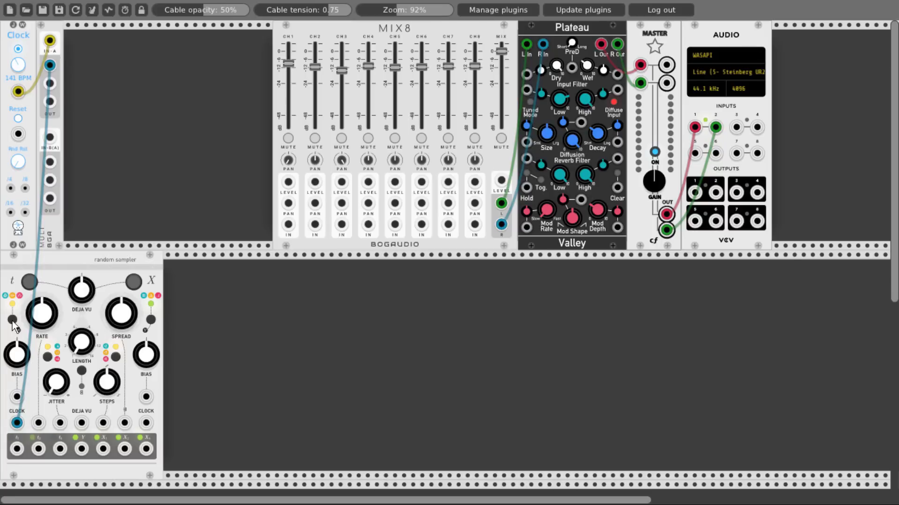
right_click(276, 254)
click(353, 159)
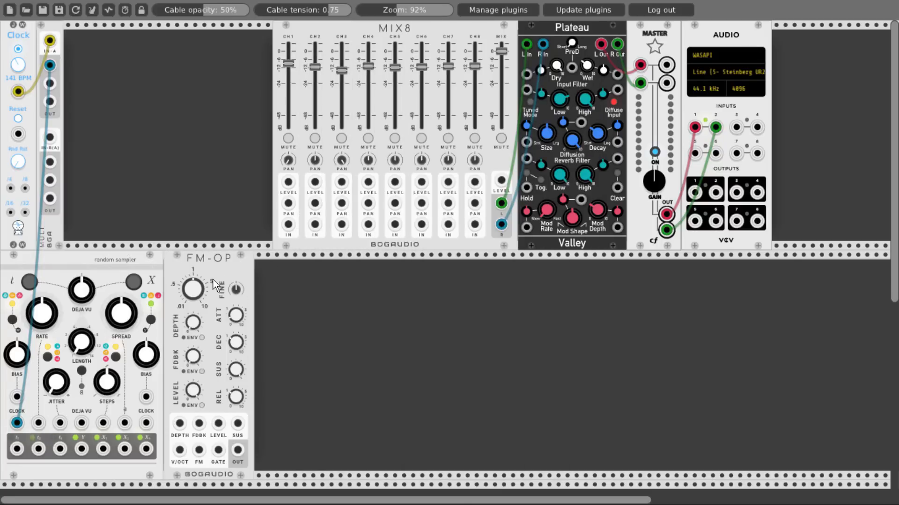
key(ctrl+d)
key(ctrl+d)
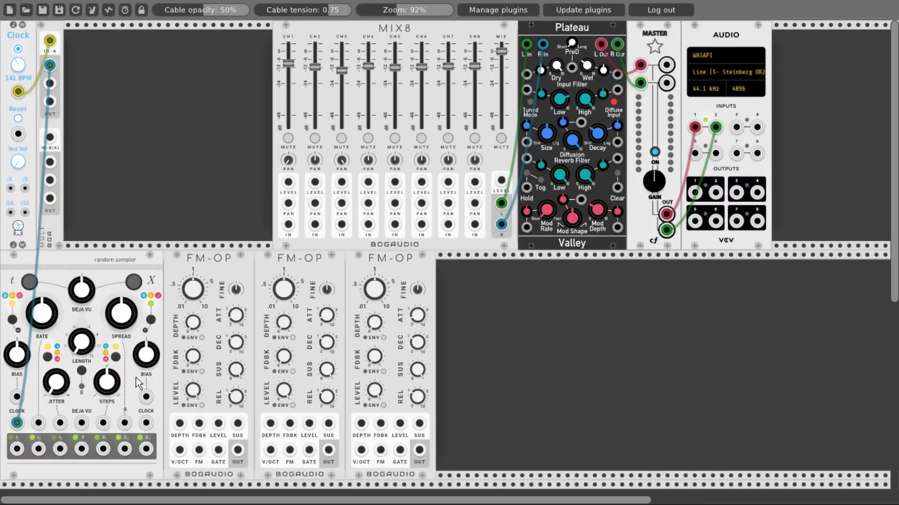
- Patch t1, t2 and t3 to the GATE inputs of the three FM-OPs and enable the LEVEL envelope on each
drag(17, 448, 219, 451)
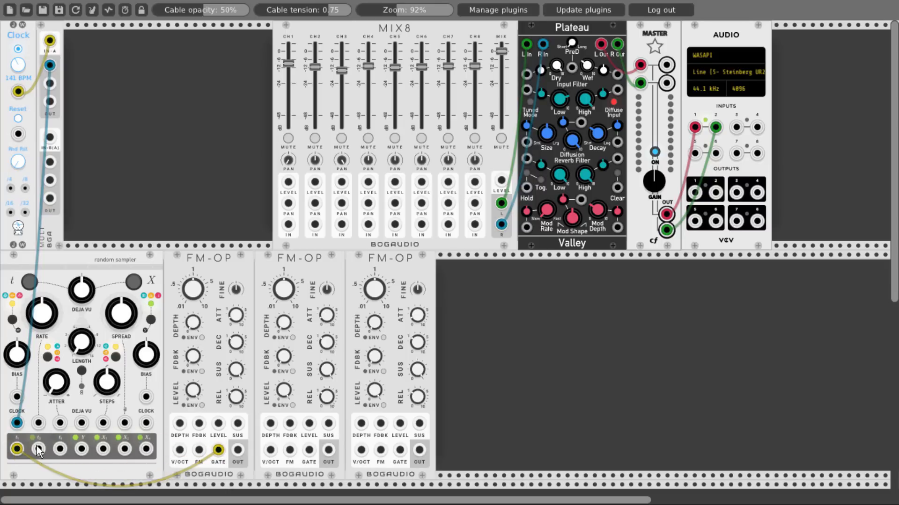
drag(38, 449, 308, 451)
drag(60, 449, 399, 451)
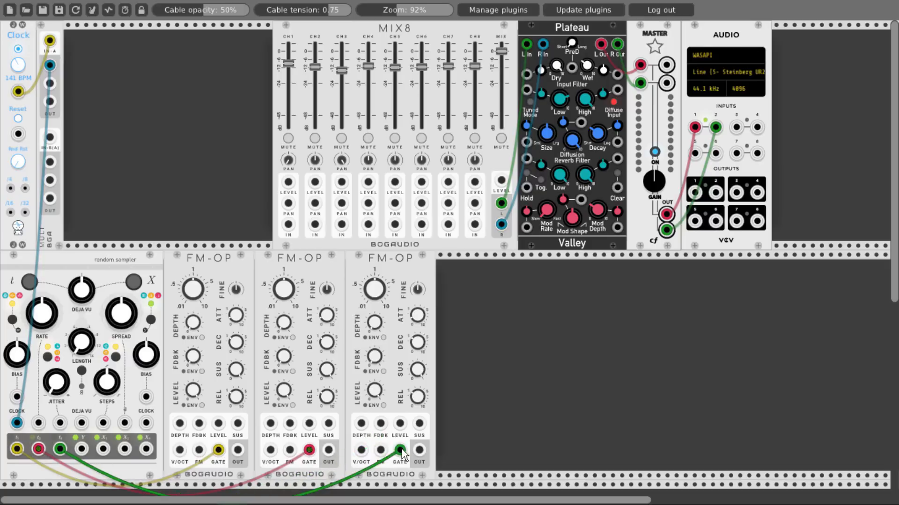
click(202, 406)
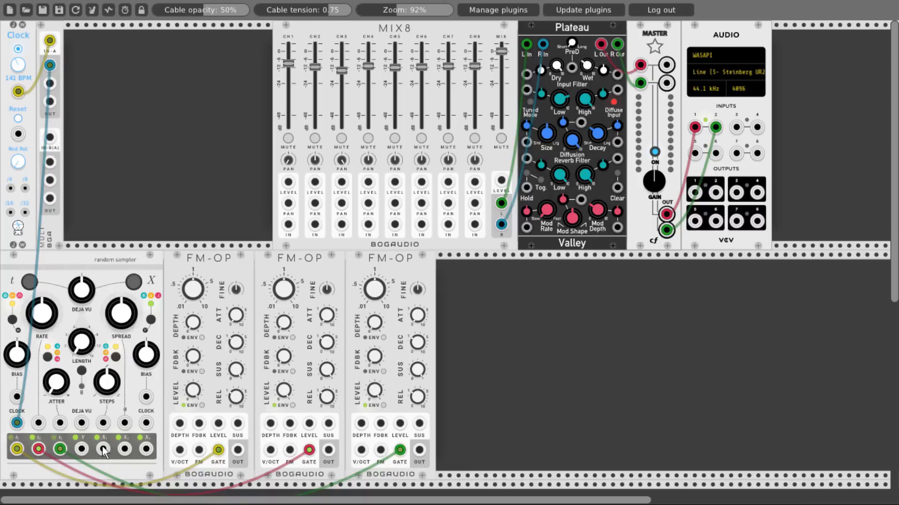
- Patch X1, X2 and X3 to the three FM-OPs' V/OCT inputs and set the random sampler's scale to Minor
drag(103, 449, 180, 450)
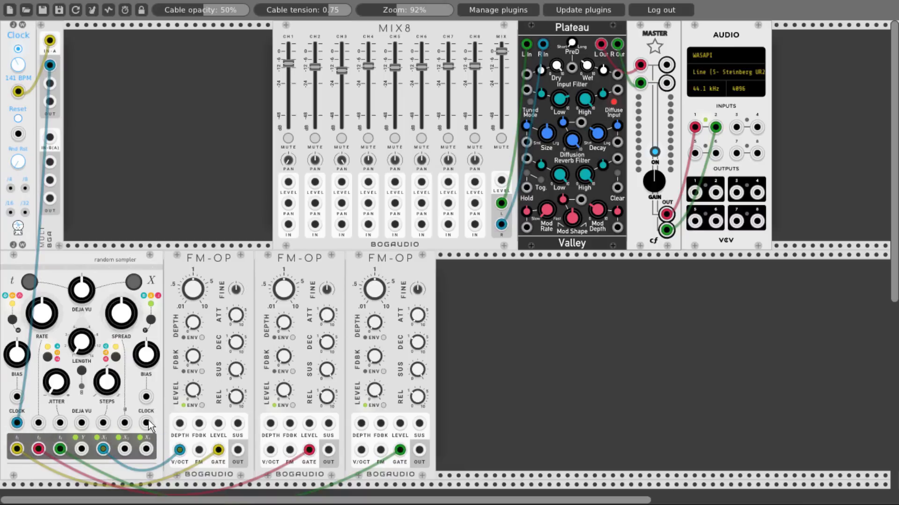
drag(124, 449, 361, 450)
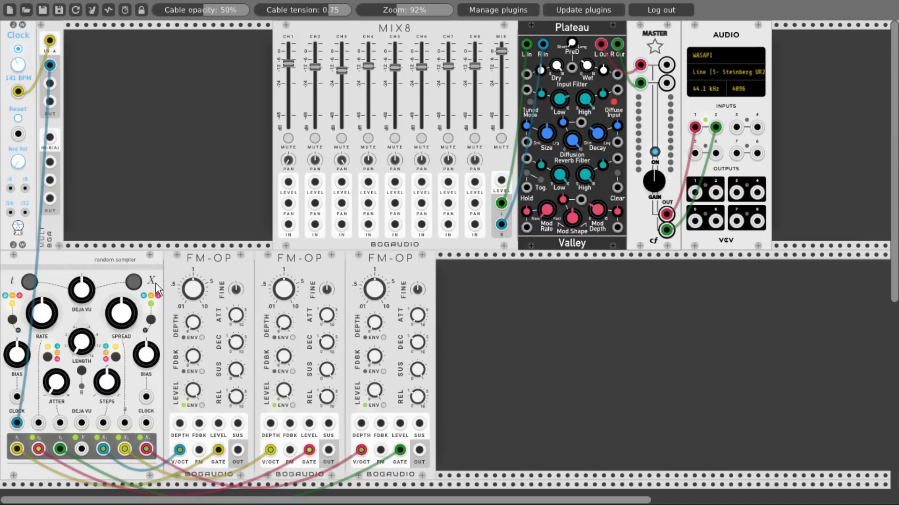
right_click(106, 274)
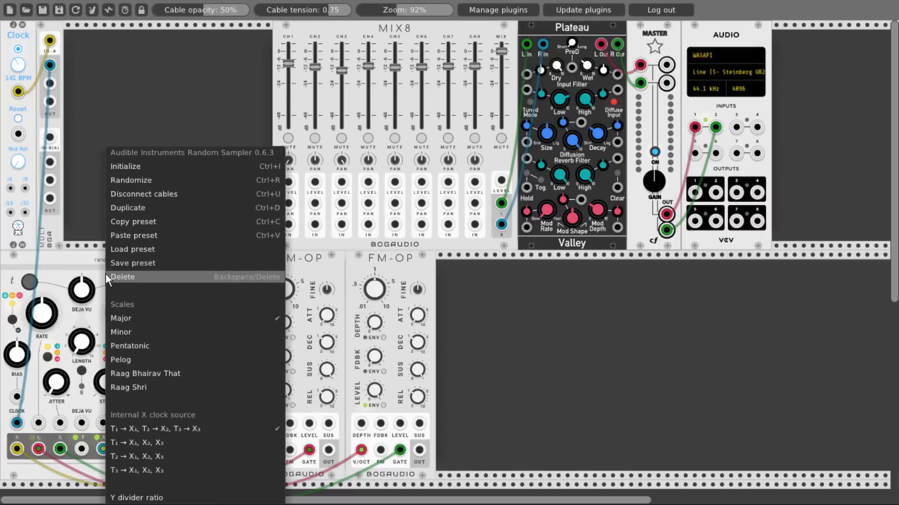
click(133, 332)
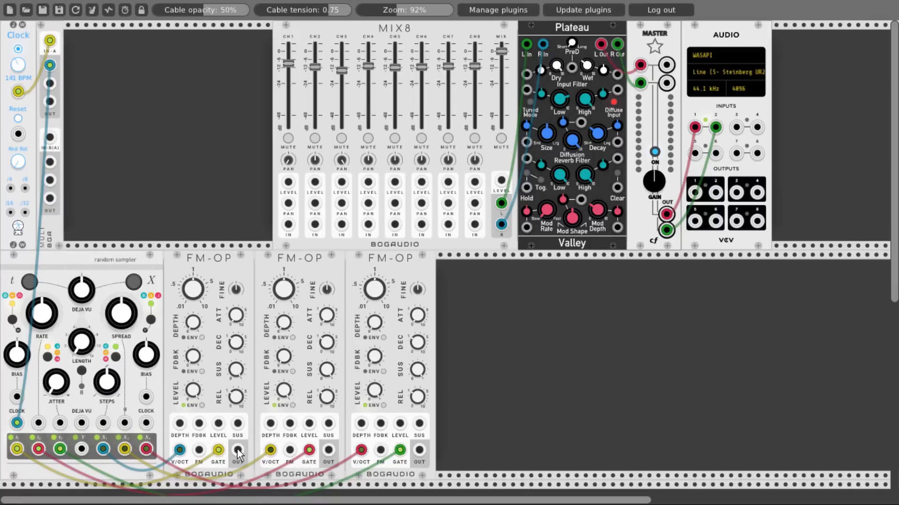
- Patch the OUT jacks of the three FM-OPs to the MIX8 inputs of channels 1, 2 and 3
drag(238, 450, 328, 450)
drag(419, 451, 341, 225)
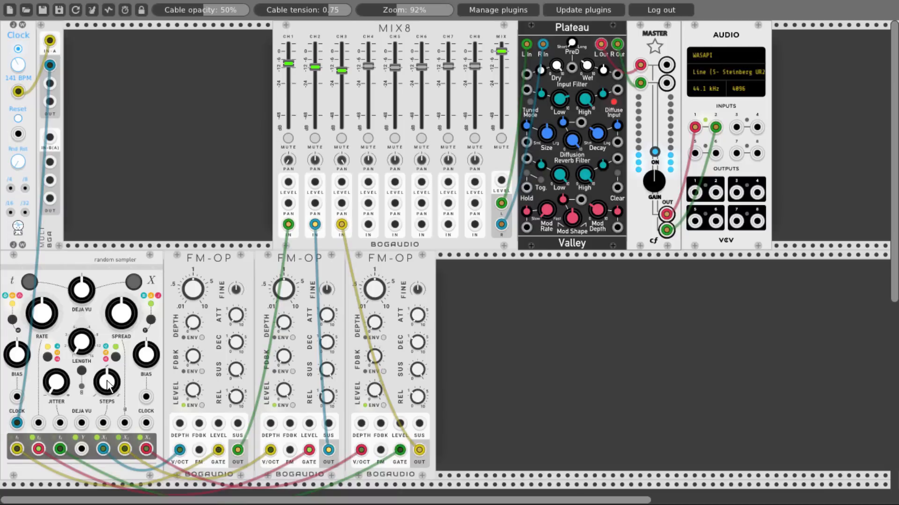
- Raise the random sampler's STEPS above centre and adjust its X section's SPREAD and BIAS to the upper half of their ranges
drag(107, 384, 107, 358)
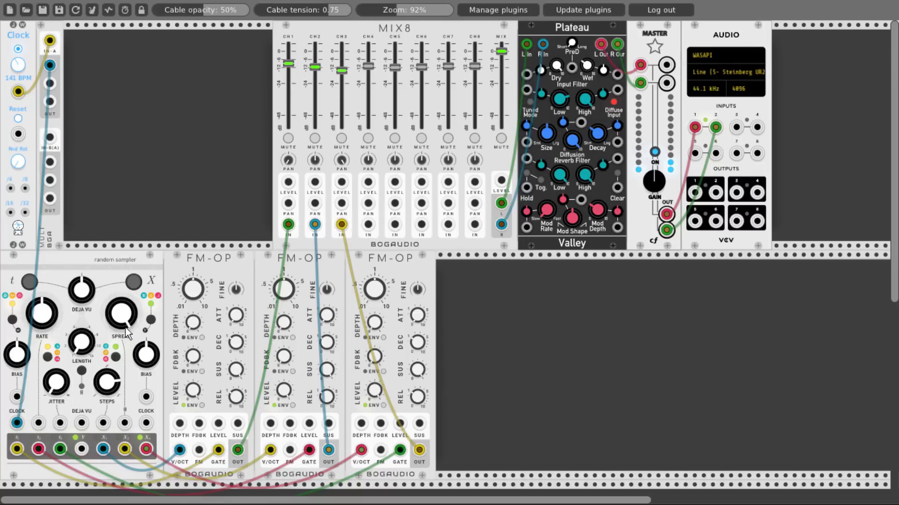
drag(125, 327, 126, 356)
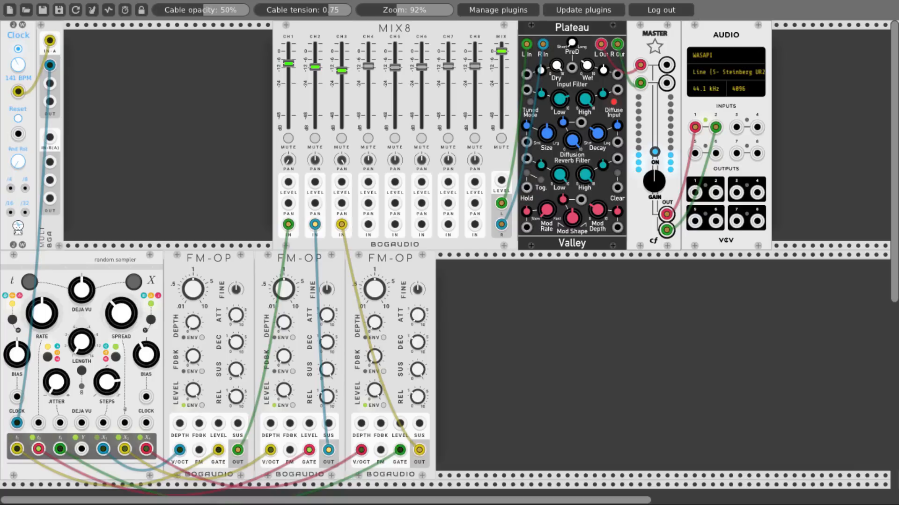
drag(153, 360, 154, 374)
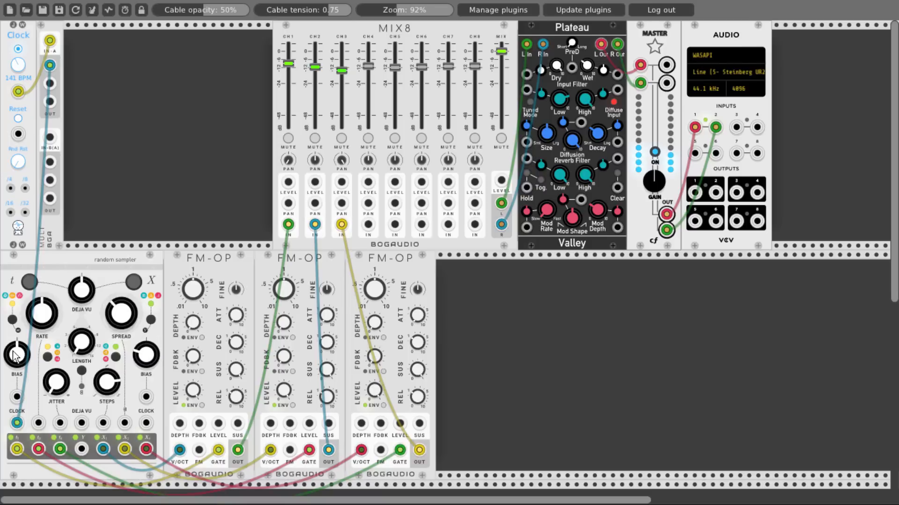
- Adjust the random sampler's t BIAS and patch its Y output to the t BIAS modulation input
drag(17, 355, 17, 374)
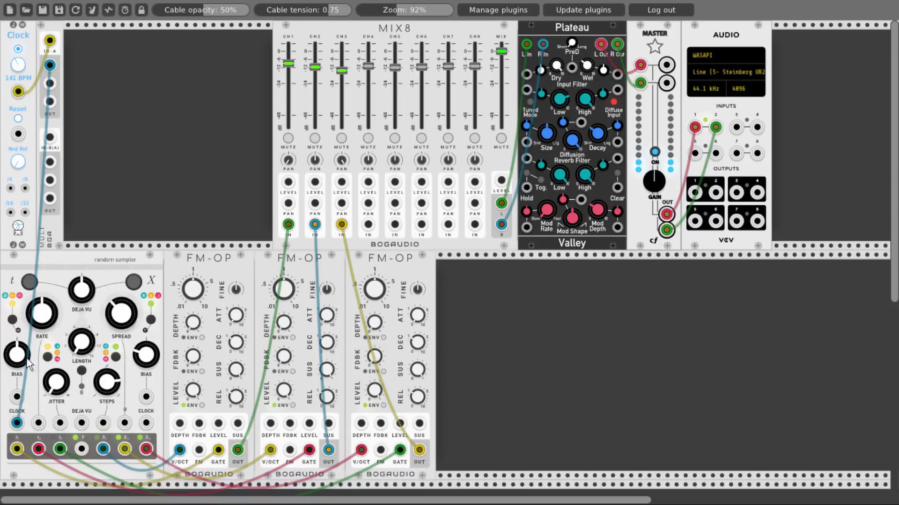
drag(82, 450, 16, 396)
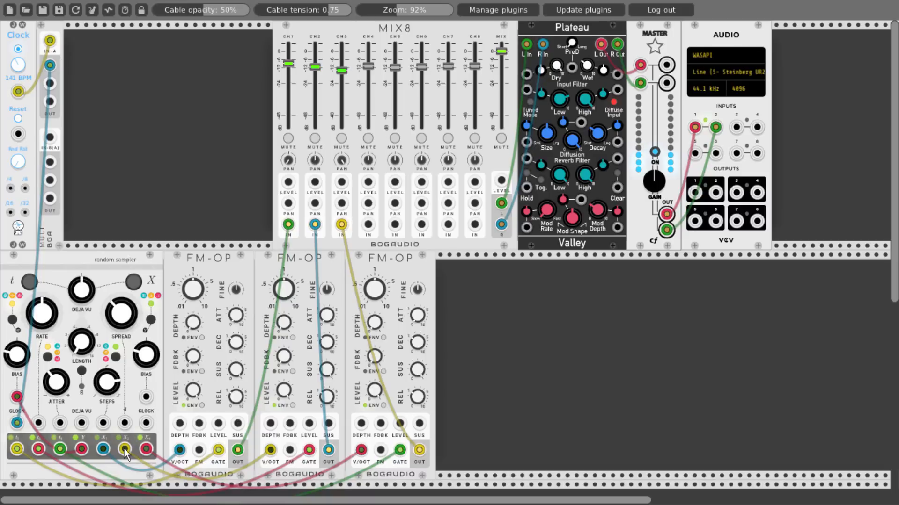
- Patch the random sampler's X1, X2 and X3 outputs to the FDBK inputs of the first, second and third FM-OP
drag(199, 424, 81, 451)
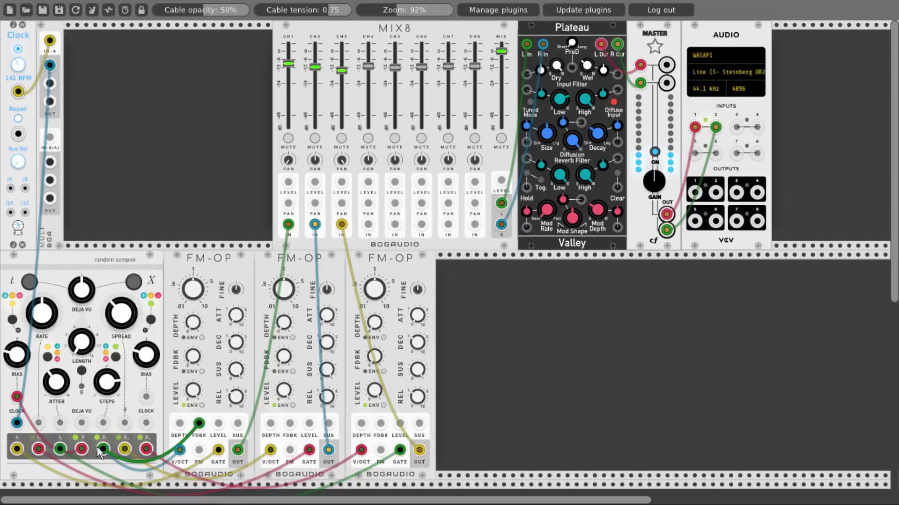
drag(290, 423, 124, 449)
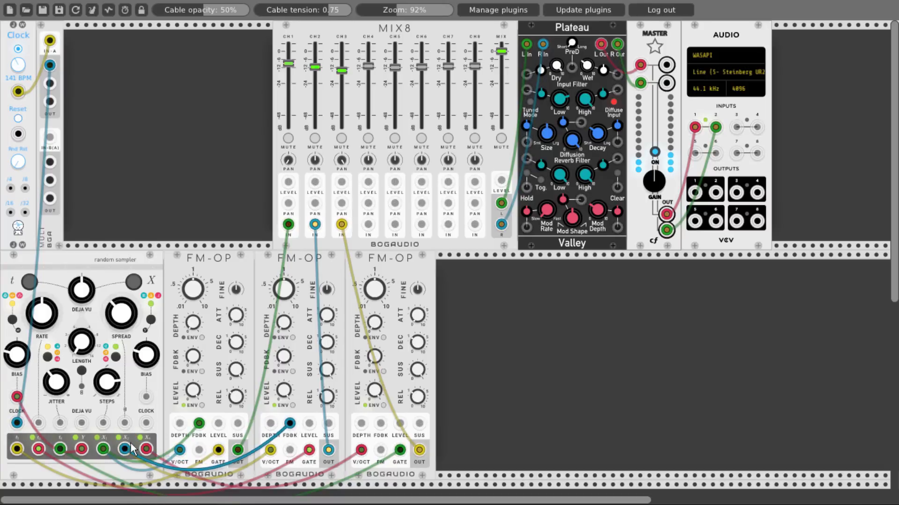
drag(380, 423, 146, 448)
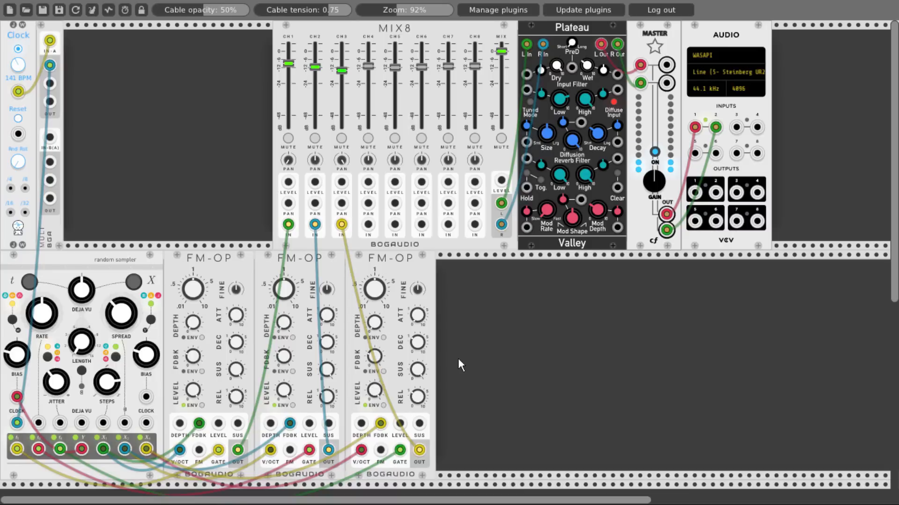
- Mute channels 1, 2 and 3 on the MIX8 mixer
click(288, 138)
click(315, 139)
click(342, 139)
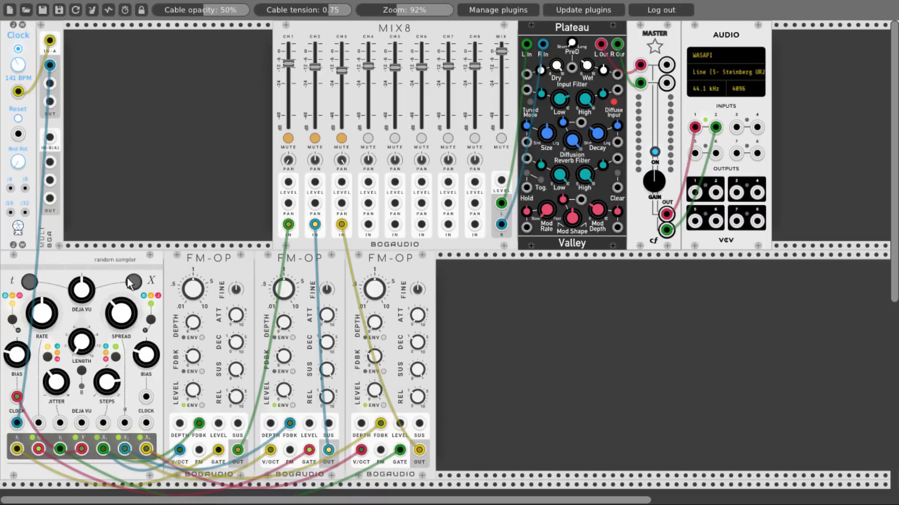
- Duplicate the random sampler into the row below and patch a free MULT output to the copy's t CLOCK input
key(ctrl+d)
scroll(109, 274, down, 5)
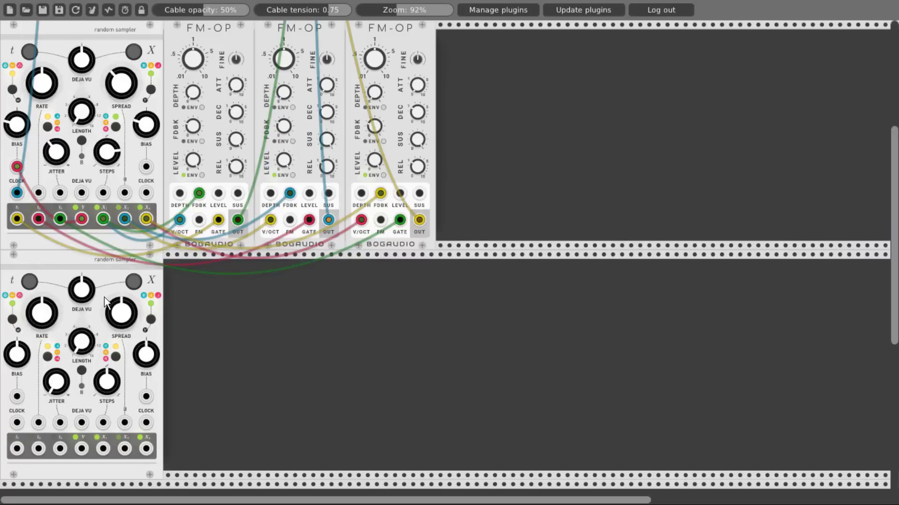
scroll(18, 421, up, 5)
drag(17, 424, 50, 85)
scroll(57, 145, down, 5)
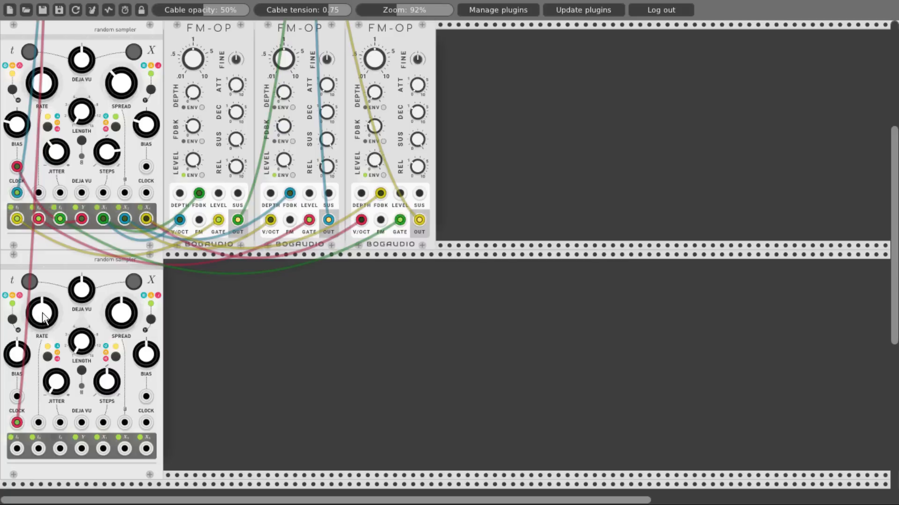
- Raise the second random sampler's RATE well above centre and switch its t mode to the red setting
mouse_move(43, 312)
mouse_down()
mouse_move(43, 300)
mouse_move(43, 310)
mouse_up()
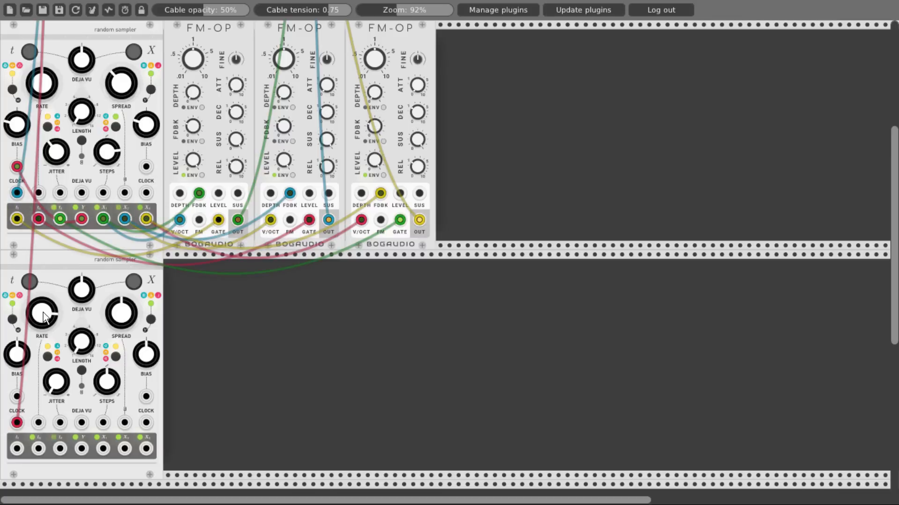
click(12, 320)
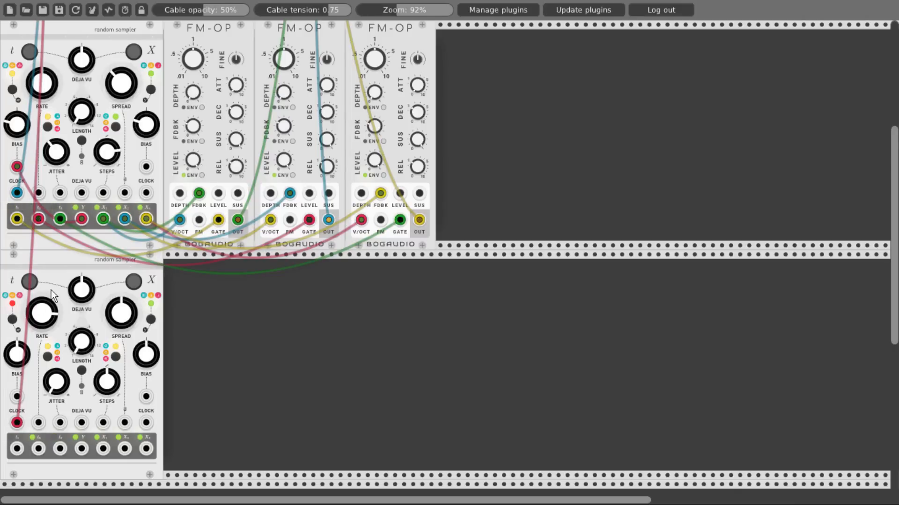
- Add a Macro Oscillator 2 beside the second random sampler and duplicate it
right_click(217, 318)
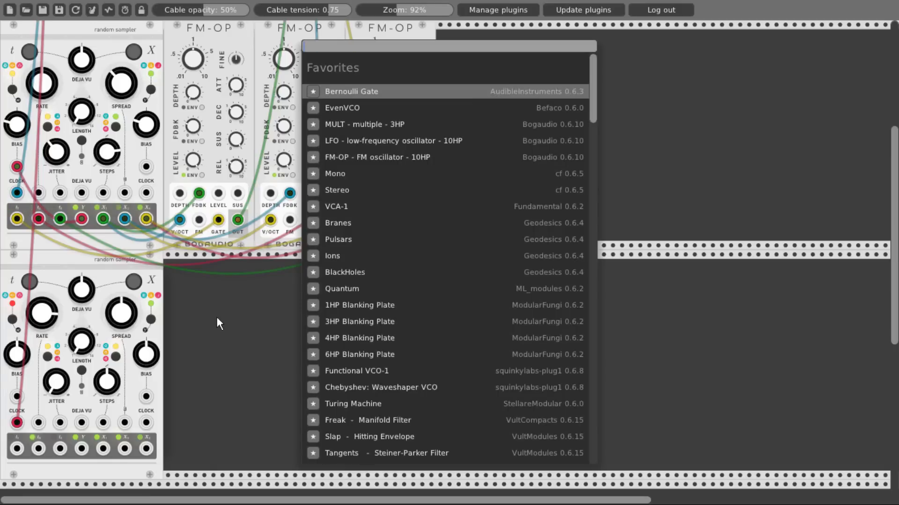
text(plaits)
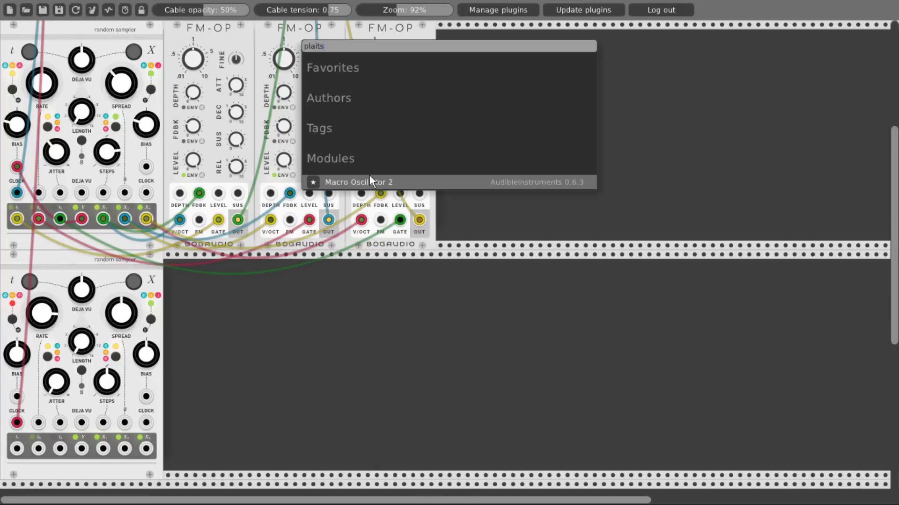
click(369, 182)
key(ctrl+d)
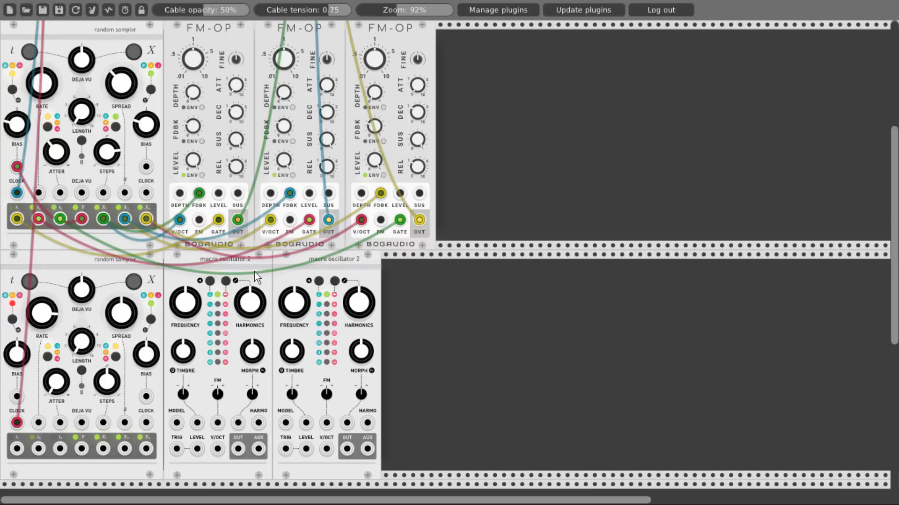
- Add two 21kHz D∞ pitch tools modules, one directly in front of each macro oscillator, and close the gaps in the row
right_click(423, 307)
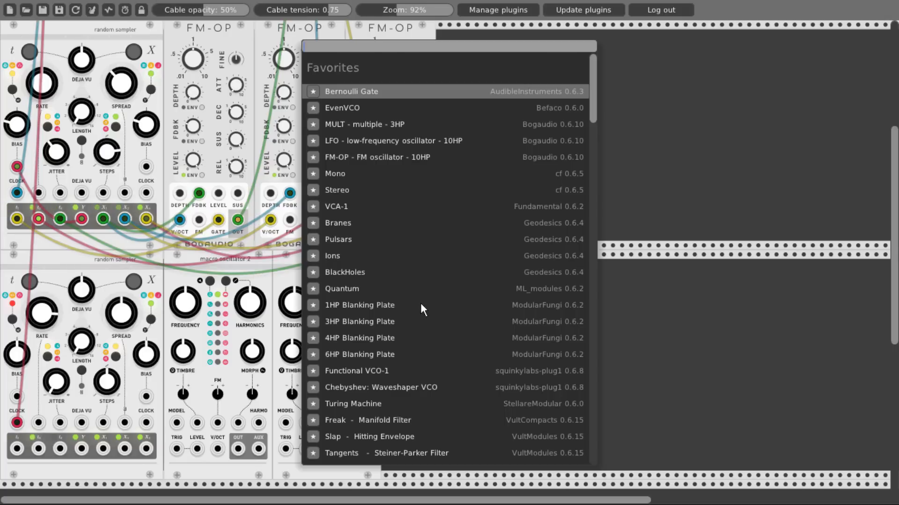
scroll(421, 302, down, 5)
click(347, 304)
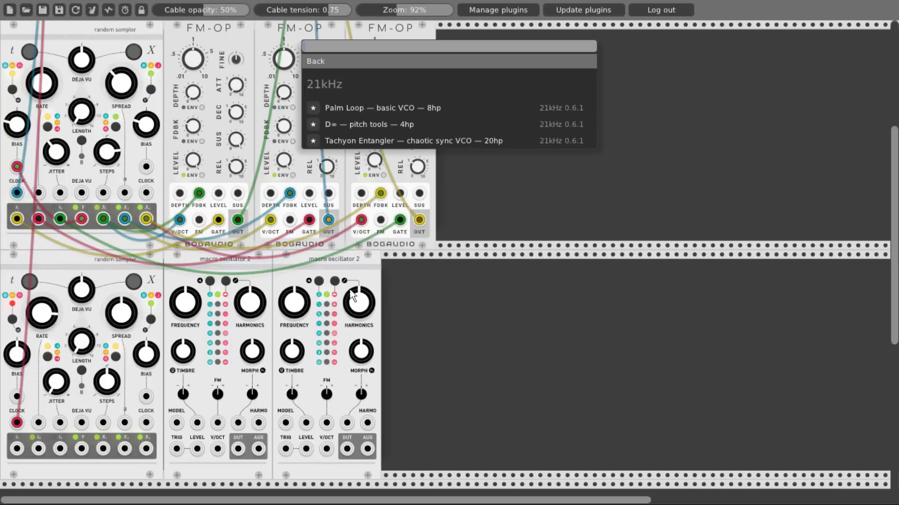
click(350, 124)
drag(350, 261, 454, 269)
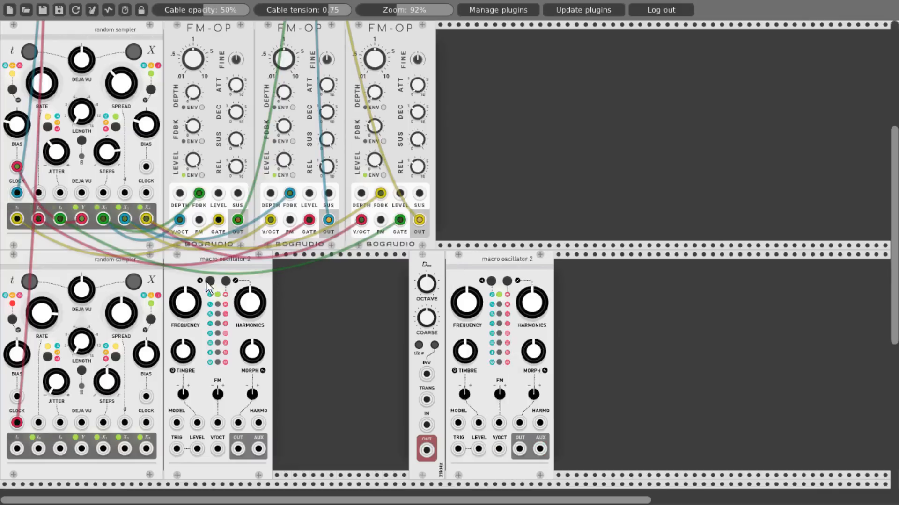
drag(207, 282, 288, 282)
drag(424, 269, 177, 269)
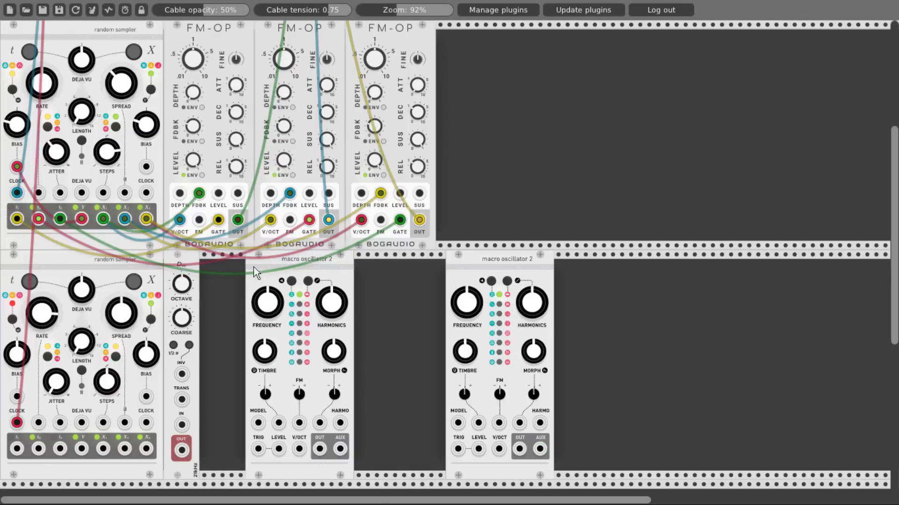
drag(254, 267, 206, 268)
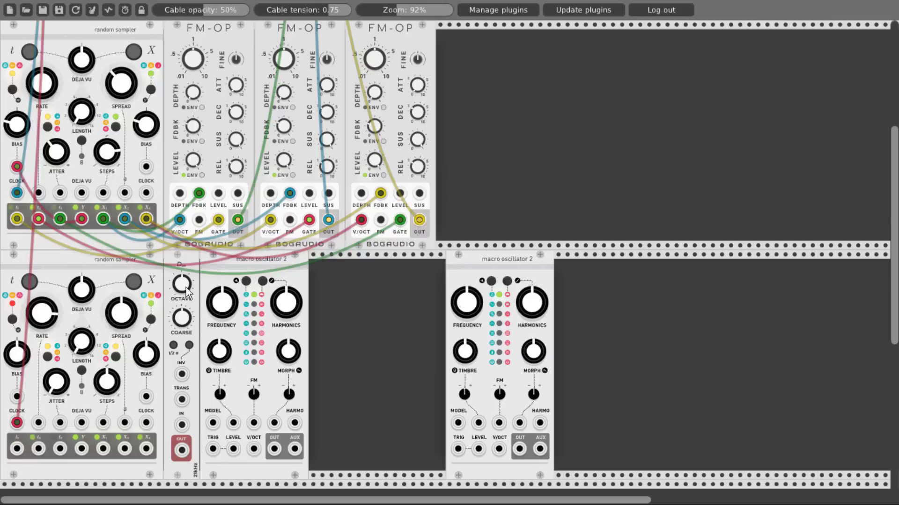
key(ctrl+d)
drag(450, 275, 353, 274)
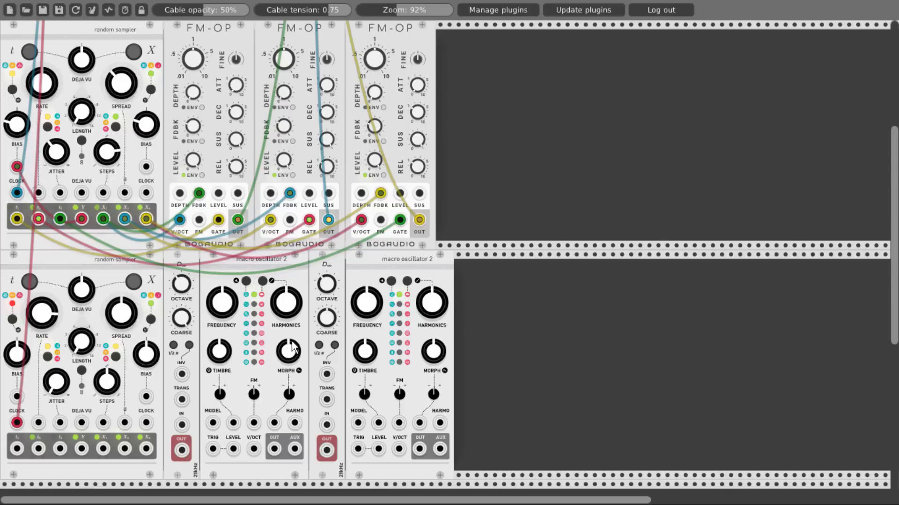
- Patch the second random sampler's t1 and t3 to the macro oscillators' TRIG inputs, and X1 and X3 through the D∞ modules to their V/OCT inputs
drag(17, 449, 212, 449)
drag(59, 448, 358, 449)
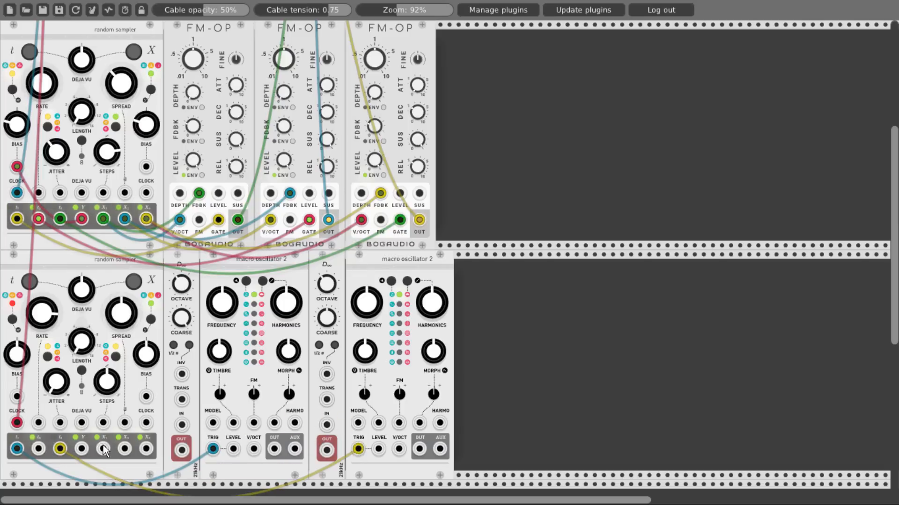
drag(103, 450, 254, 449)
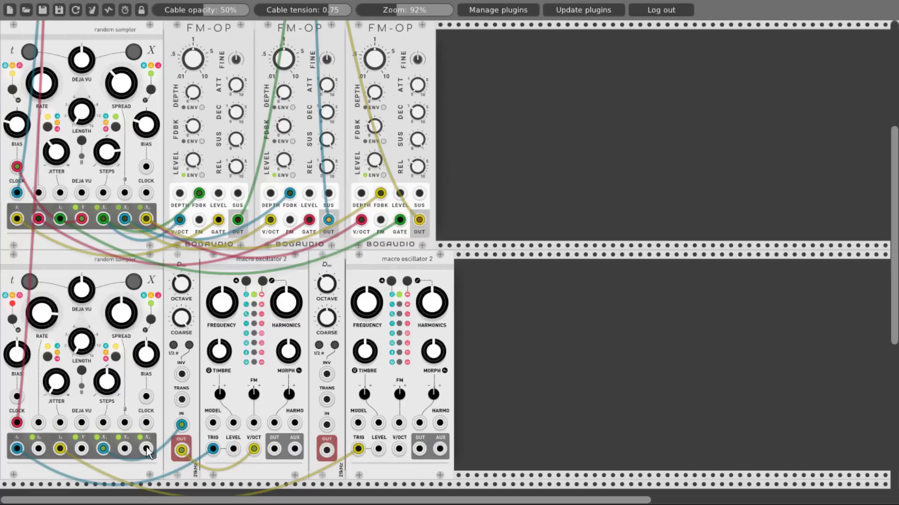
drag(146, 449, 398, 449)
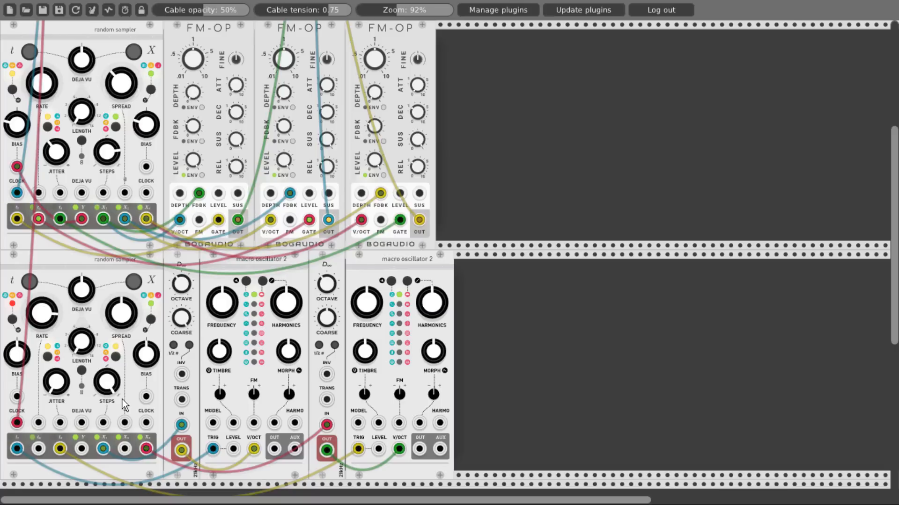
- Set the second random sampler's scale to Minor
right_click(107, 279)
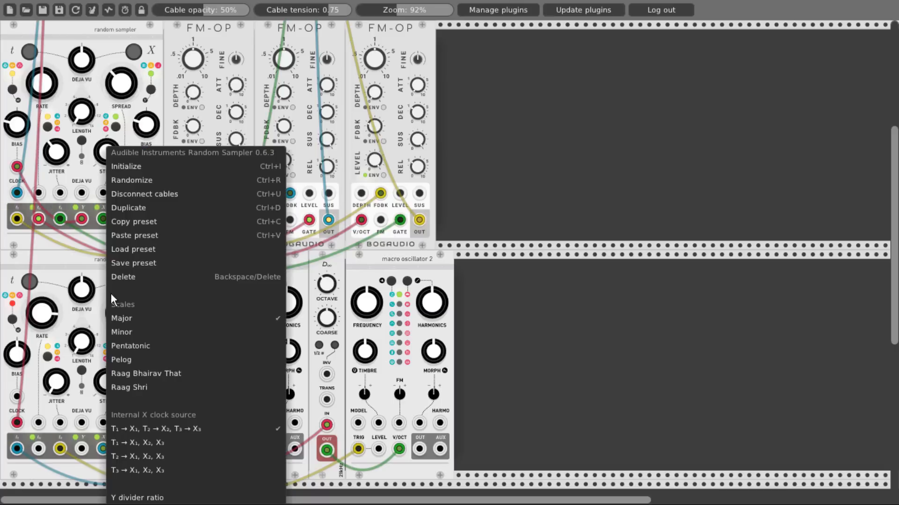
click(134, 331)
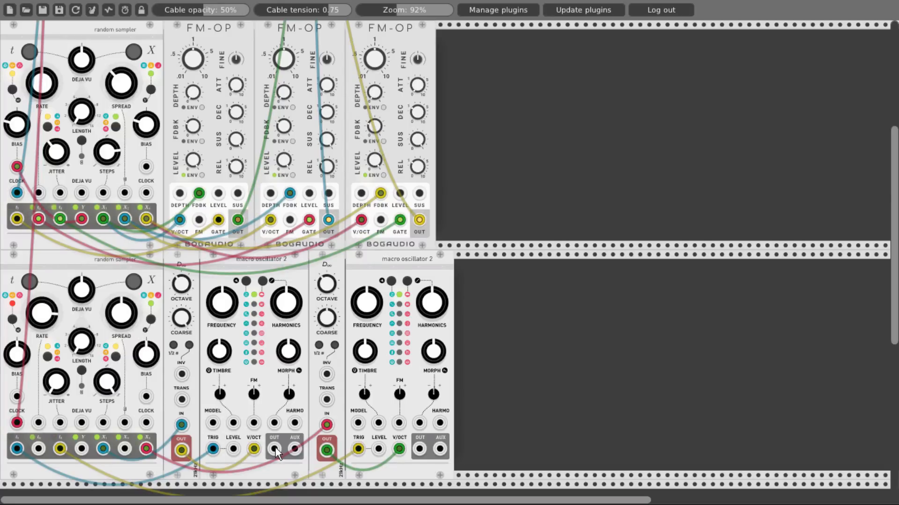
- Patch the OUT jacks of the two macro oscillators to the MIX8 inputs of channels 4 and 5
scroll(273, 443, up, 5)
drag(276, 448, 420, 449)
scroll(395, 201, down, 5)
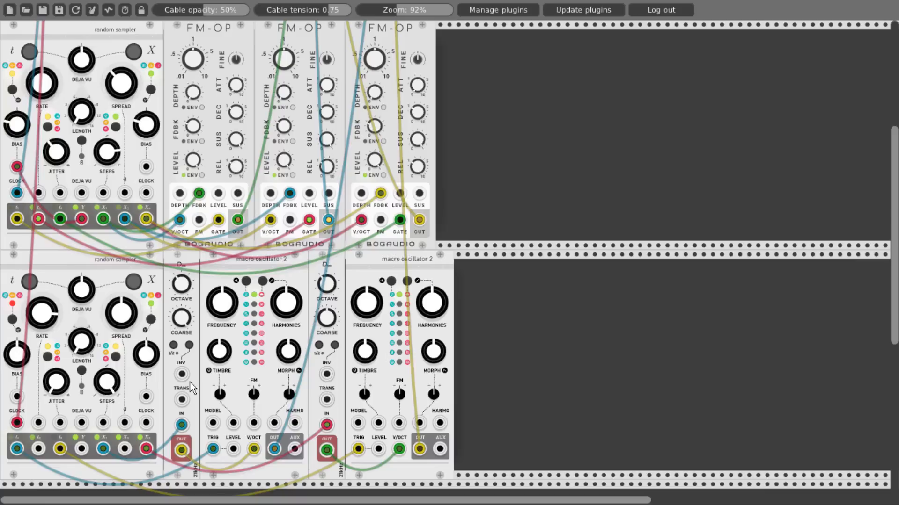
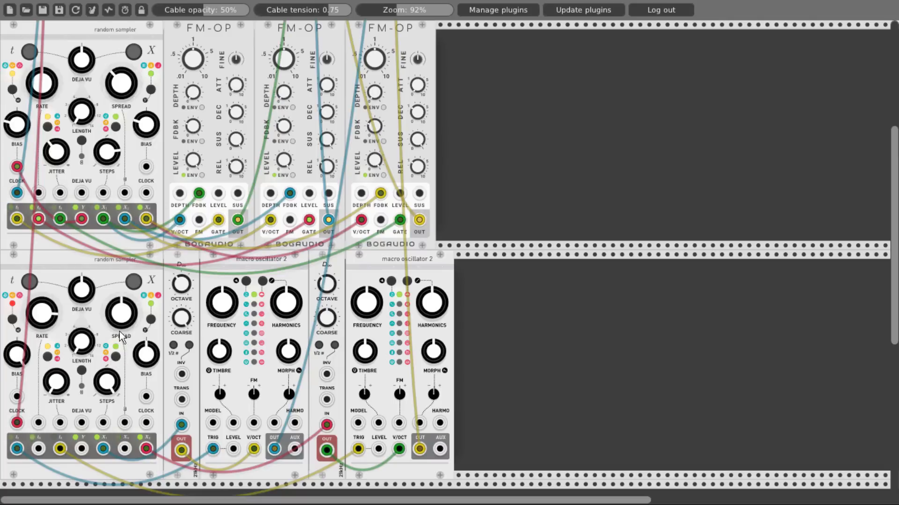
- Adjust the second random sampler's SPREAD and JITTER to below centre and patch its Y output to the JITTER modulation input
drag(124, 325, 124, 337)
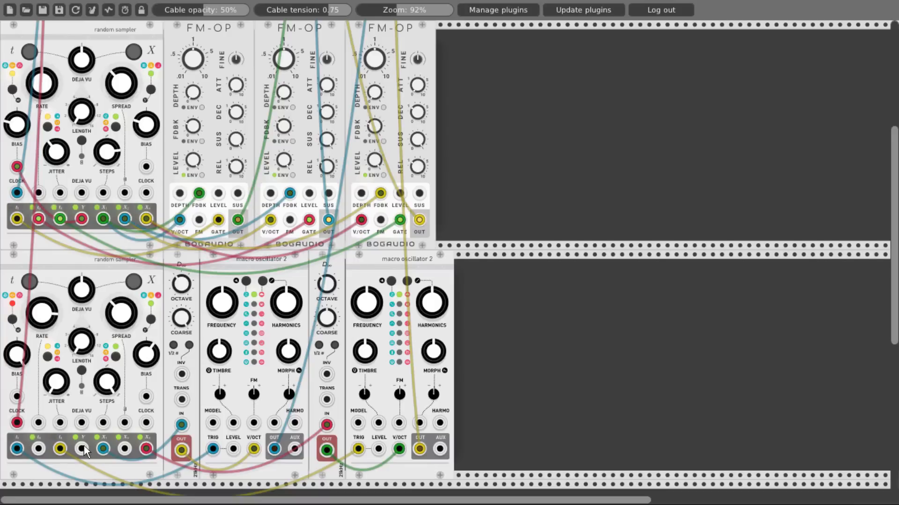
drag(82, 449, 61, 423)
drag(55, 388, 56, 403)
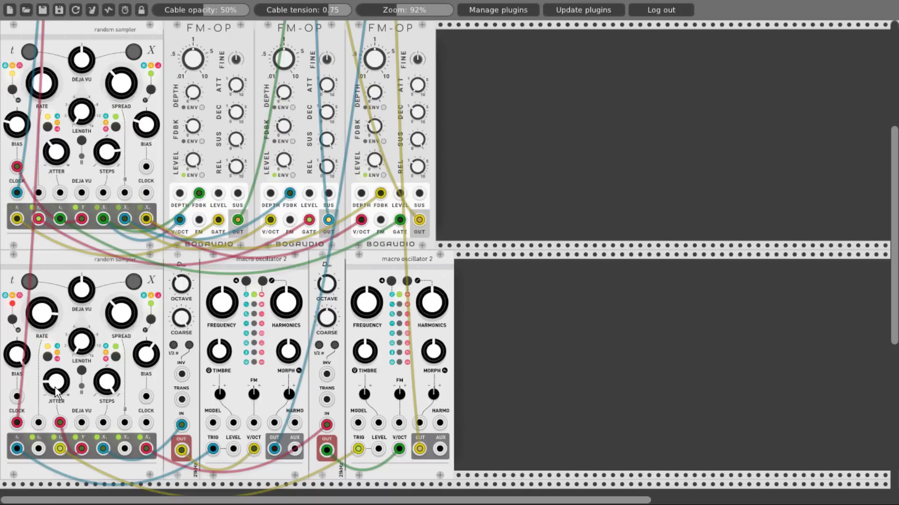
drag(56, 392, 55, 387)
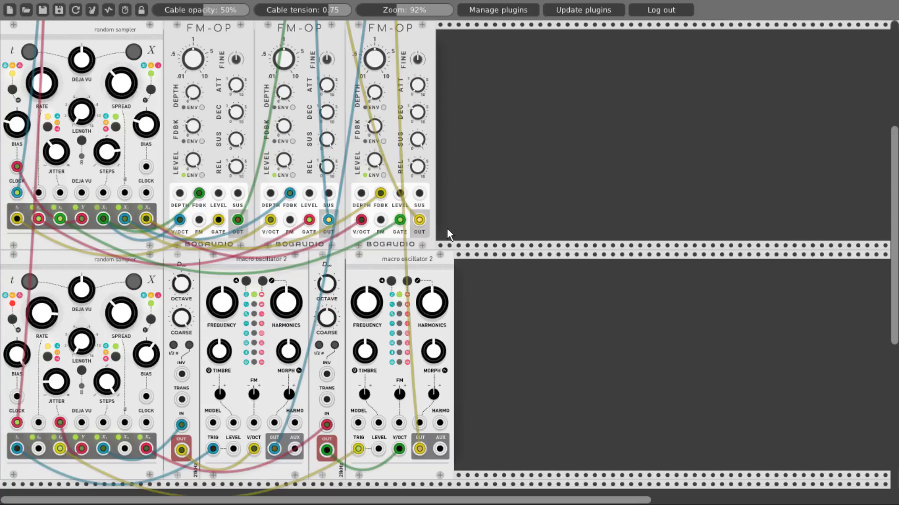
- Unmute channels 1, 2 and 3 on the MIX8 mixer
scroll(446, 228, up, 5)
click(315, 139)
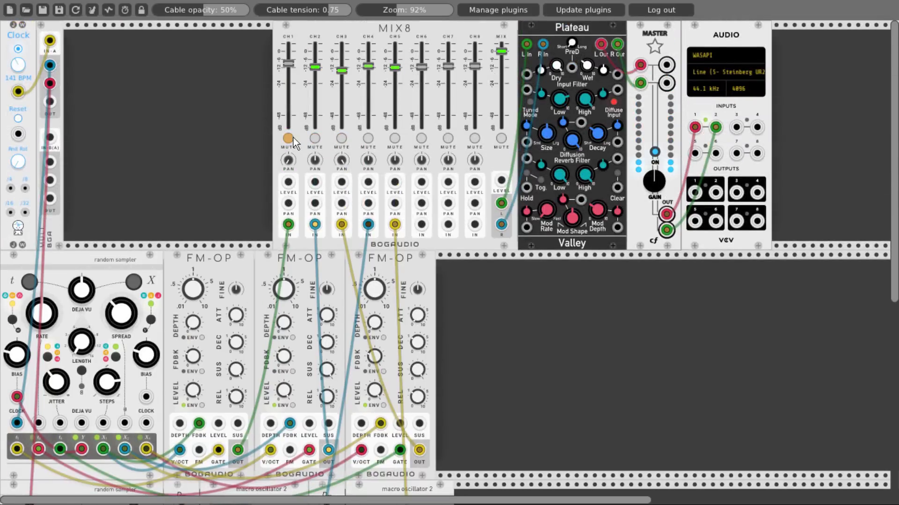
click(288, 139)
- Add the Audible Instruments Utilities module and place it directly after the second macro oscillator
scroll(244, 222, down, 5)
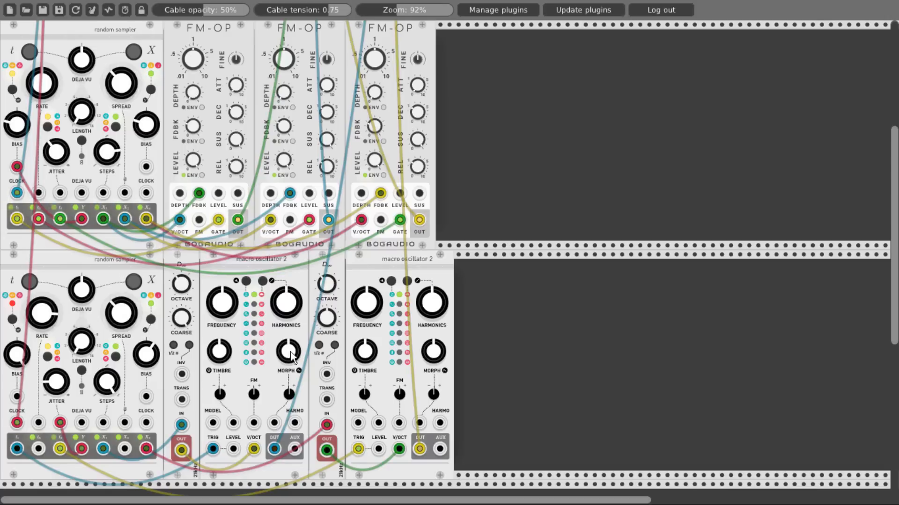
right_click(488, 327)
text(kit util)
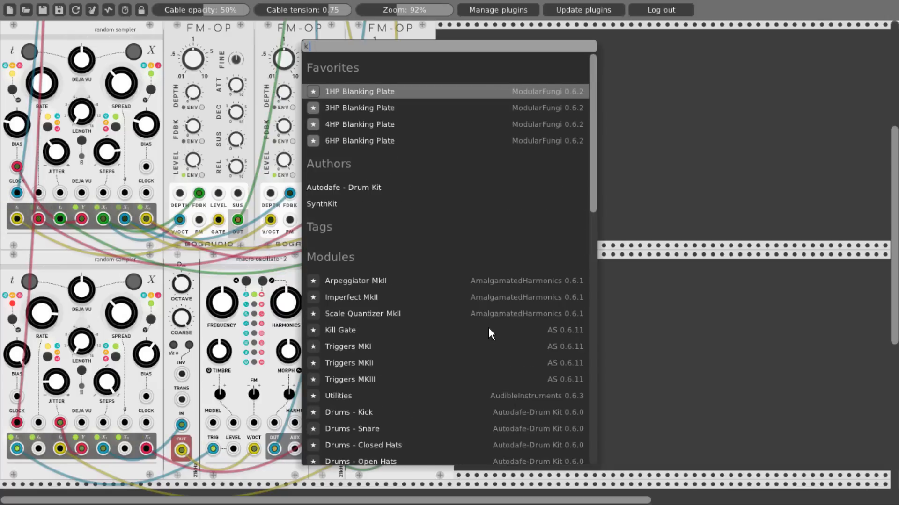
click(403, 181)
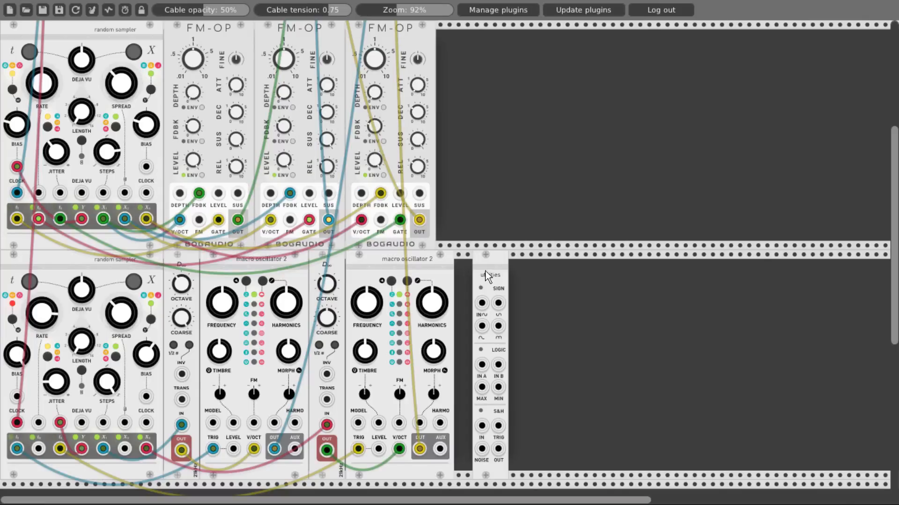
drag(490, 277, 472, 277)
- Add the VultModulesFree Spank drum envelope and place it directly after the Utilities module
right_click(552, 312)
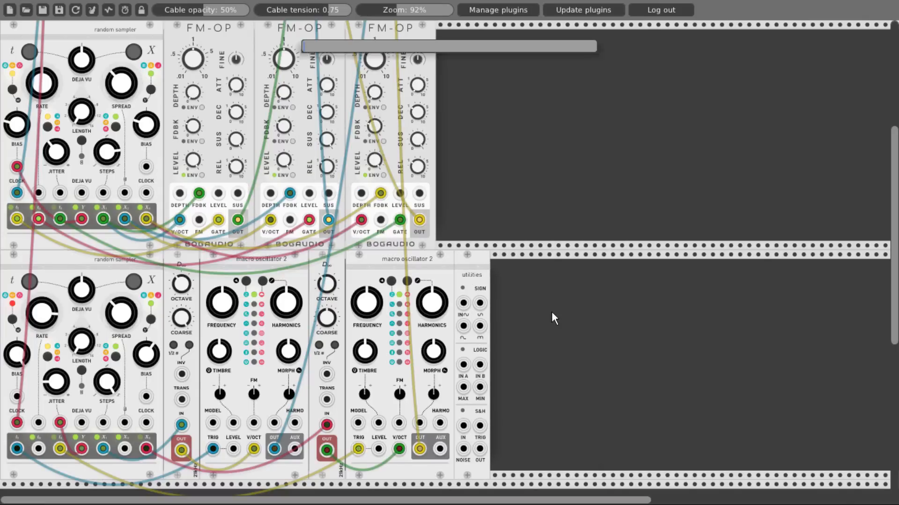
text(spa)
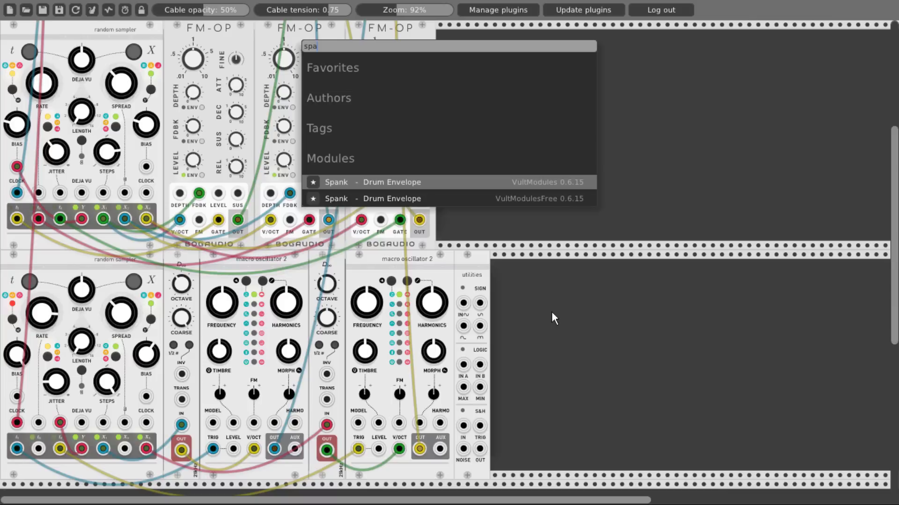
click(440, 199)
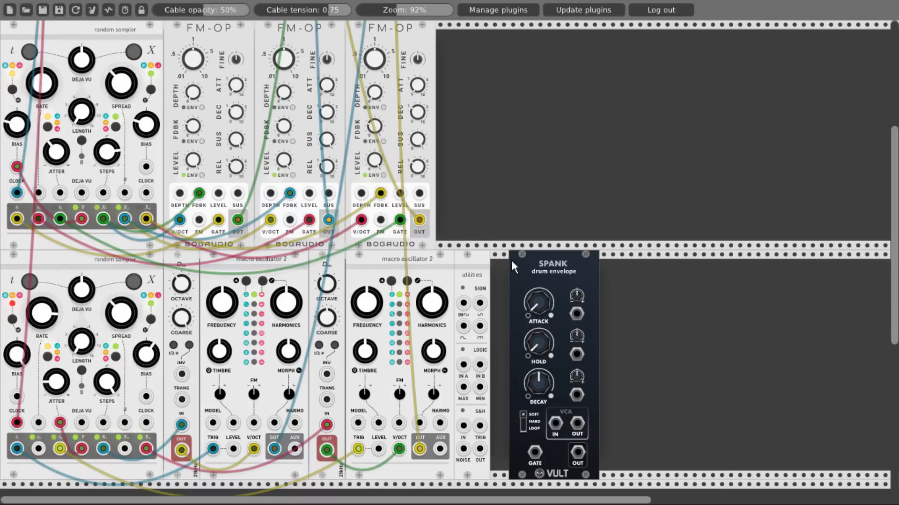
drag(543, 264, 526, 263)
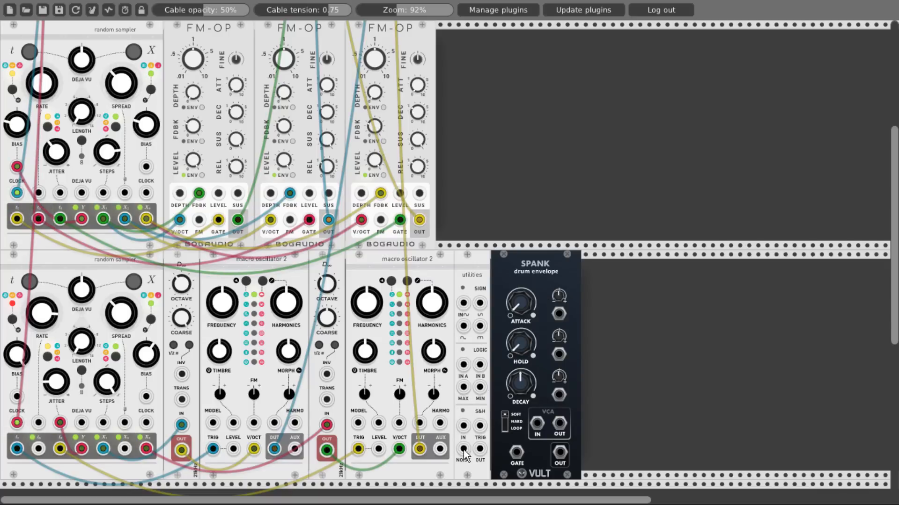
- Patch the Utilities NOISE output to Spank's VCA IN, set its mode switch to HARD and lower its DECAY
drag(463, 449, 537, 424)
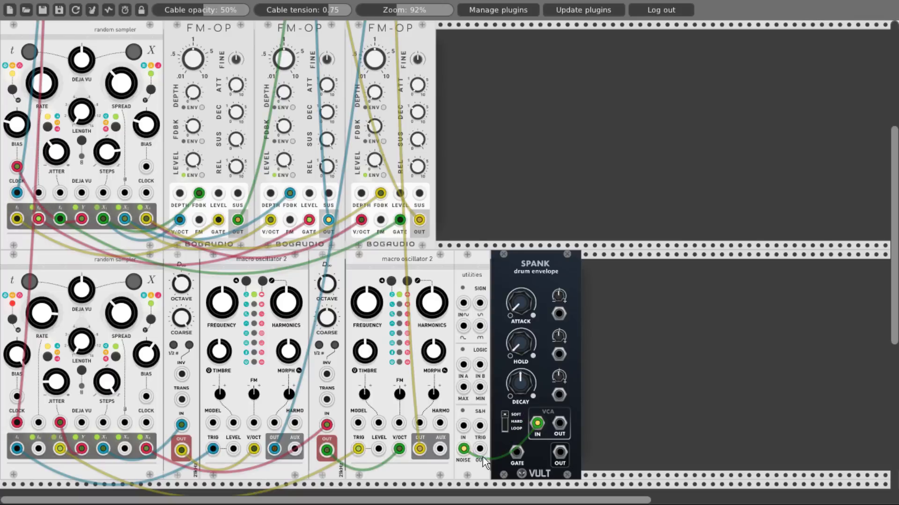
click(504, 418)
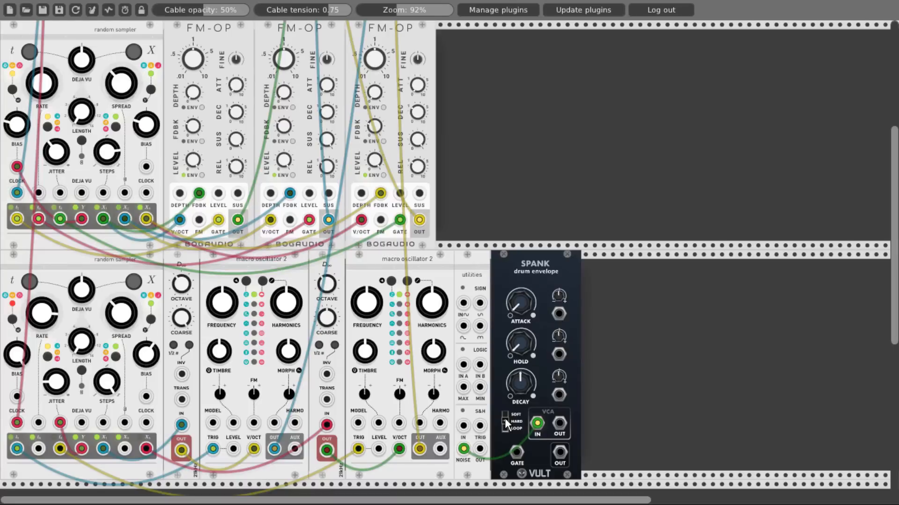
drag(528, 383, 528, 398)
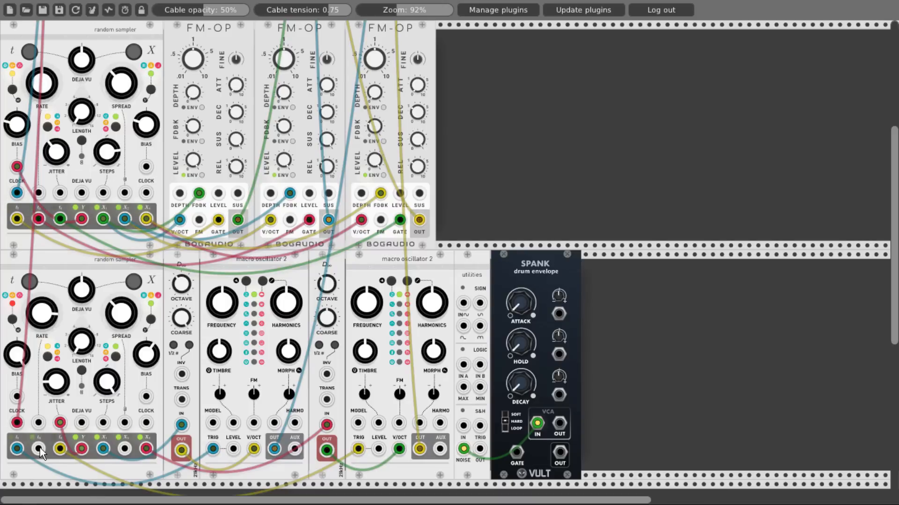
- Patch the second random sampler's t2 to Spank's GATE and X2 to its DECAY modulation input, and Spank's VCA OUT to MIX8 channel 6
drag(41, 453, 516, 453)
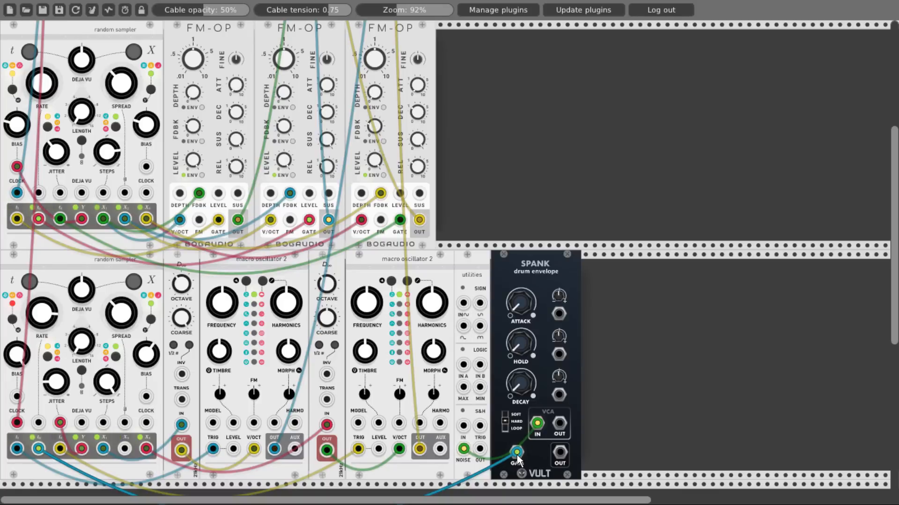
drag(124, 448, 559, 394)
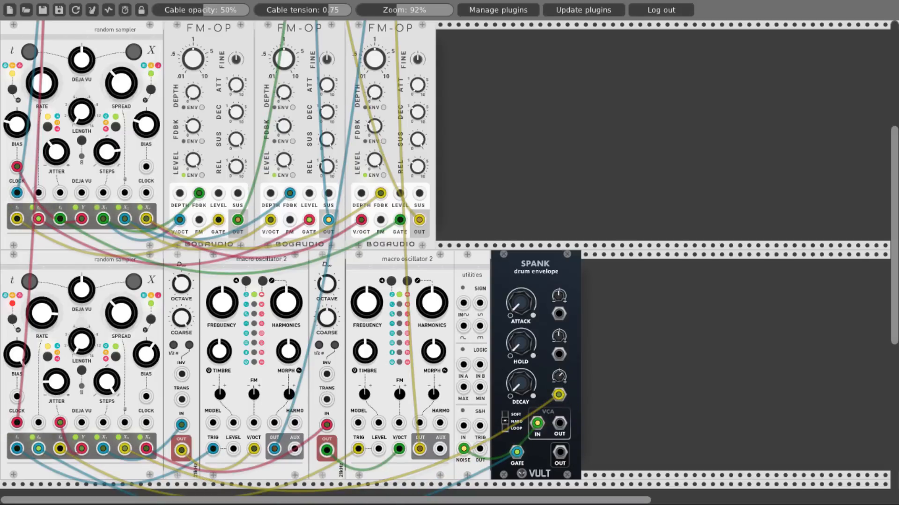
scroll(559, 420, up, 10)
drag(560, 424, 422, 225)
scroll(462, 291, down, 5)
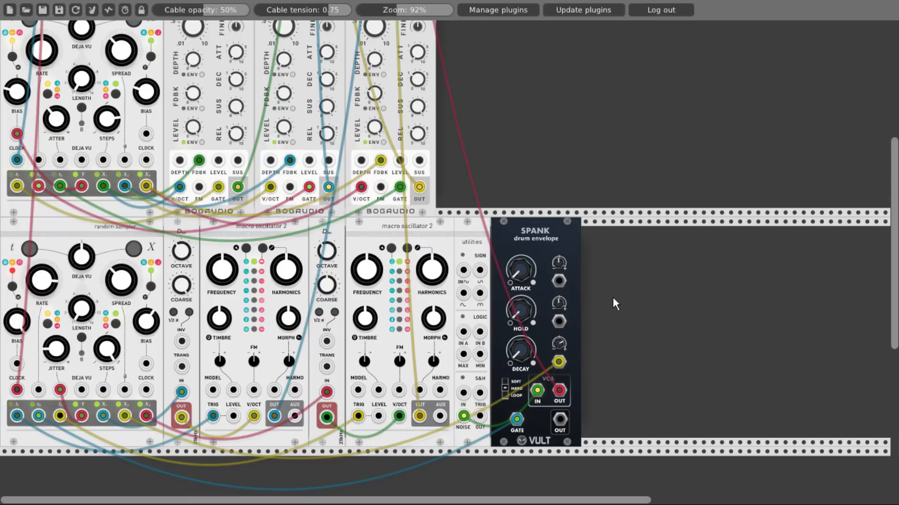
- Duplicate the second random sampler, place the copy directly after the third FM-OP and initialize its settings
key(ctrl+d)
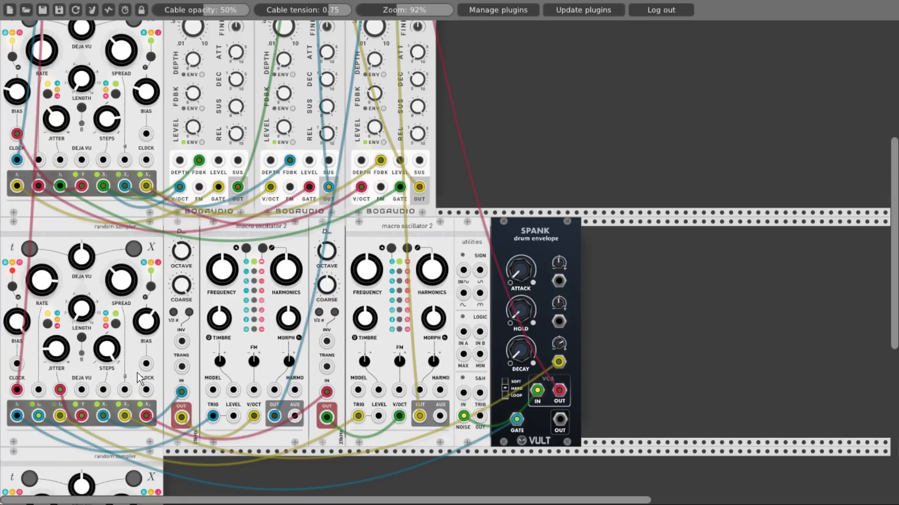
drag(103, 457, 483, 90)
scroll(528, 171, up, 3)
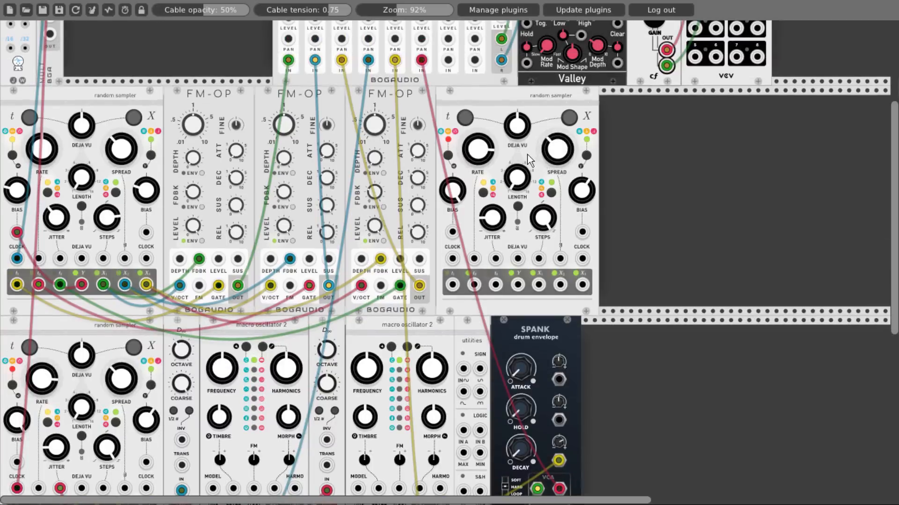
key(ctrl+i)
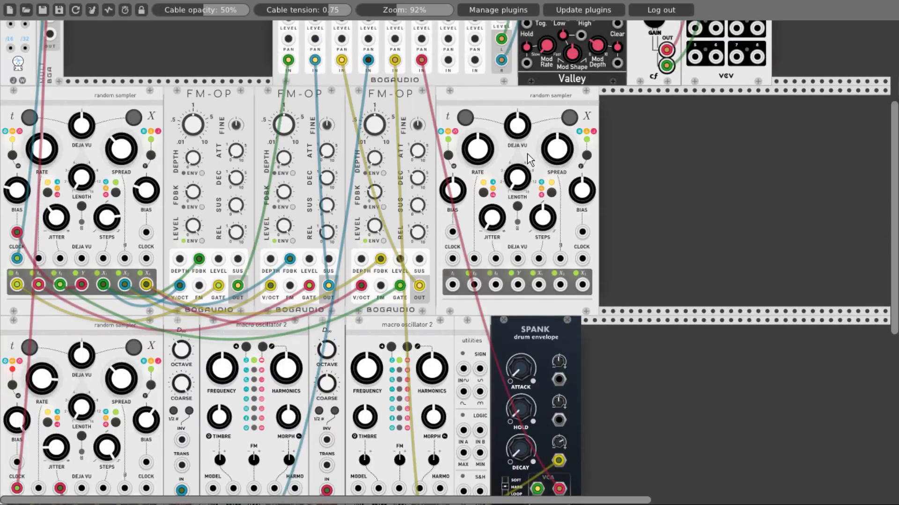
- Add the 21kHz Palm Loop basic VCO and place it after the third random sampler, leaving a gap between them
double_click(628, 148)
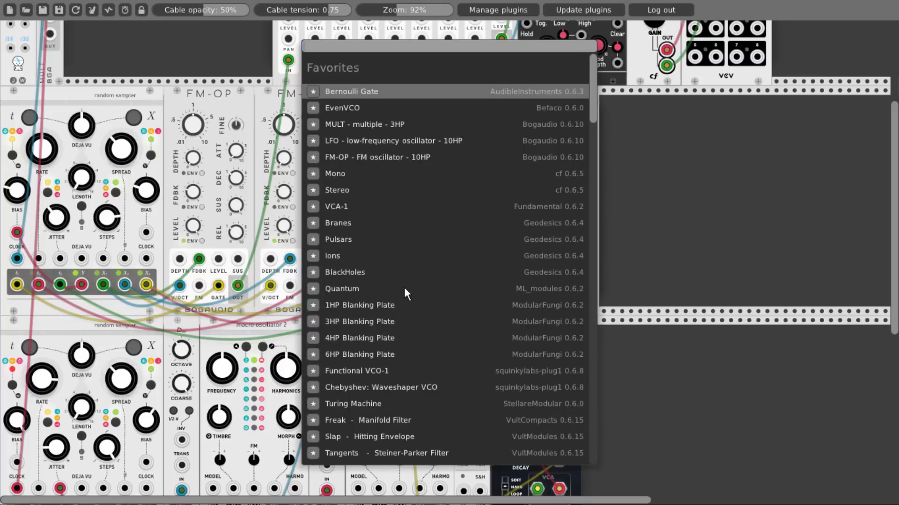
scroll(339, 357, down, 5)
click(325, 335)
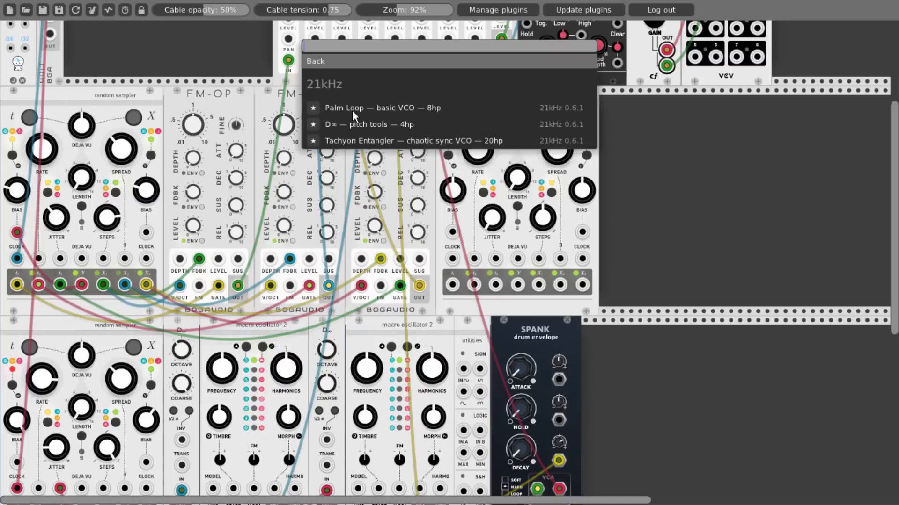
click(352, 109)
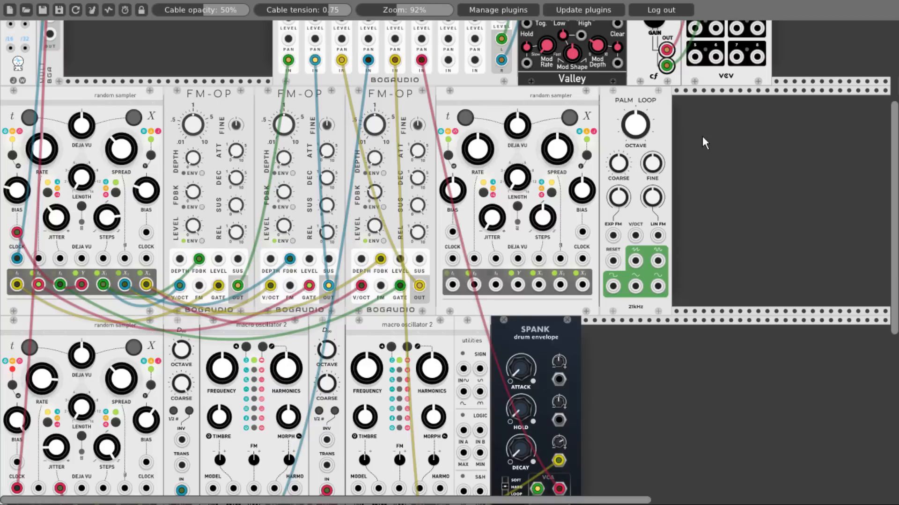
drag(647, 105, 708, 100)
- Add the VultModulesFree Tangents Steiner-Parker filter directly after the Palm Loop oscillator
double_click(763, 130)
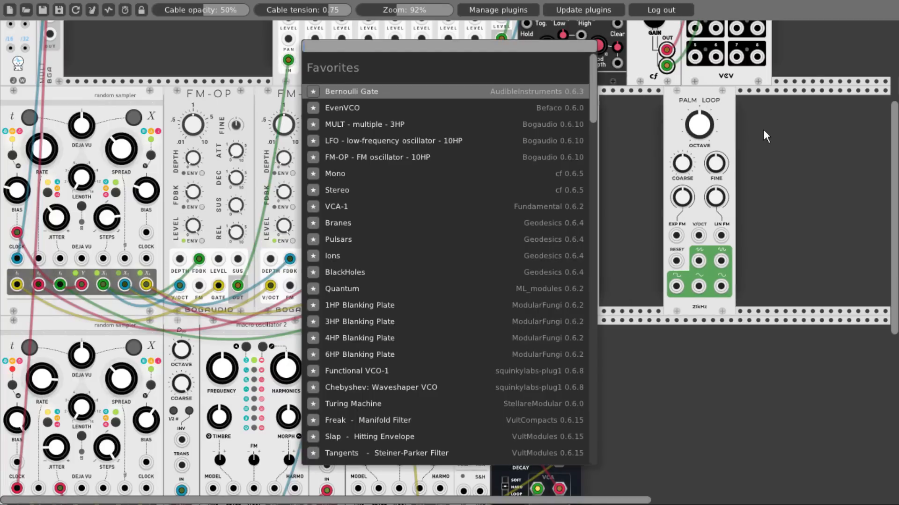
text(ta)
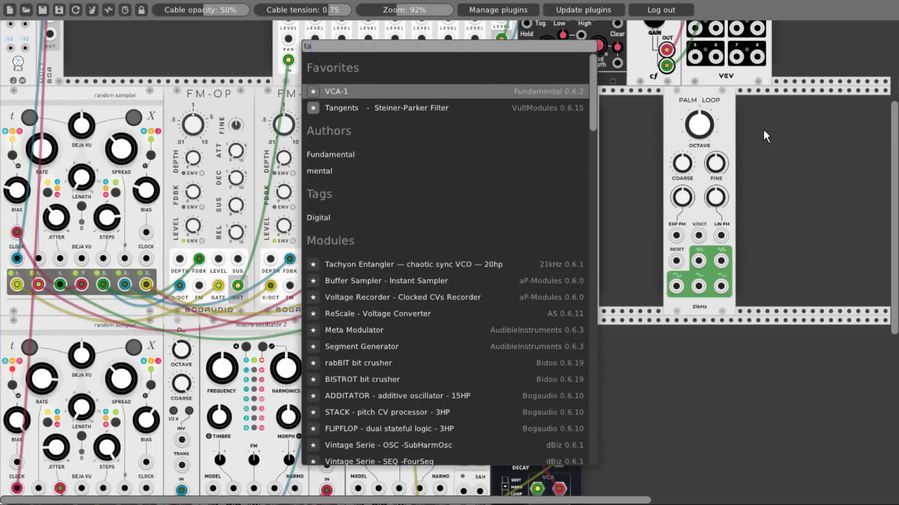
text(ng)
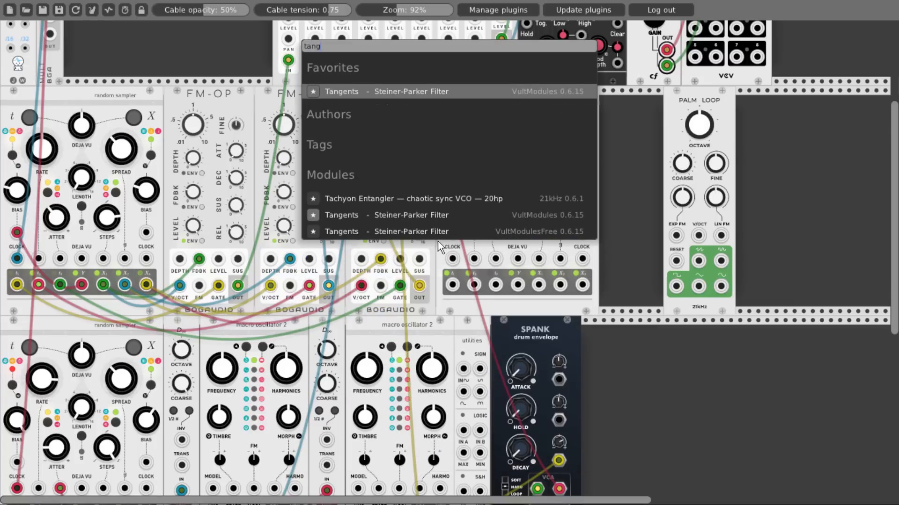
click(422, 232)
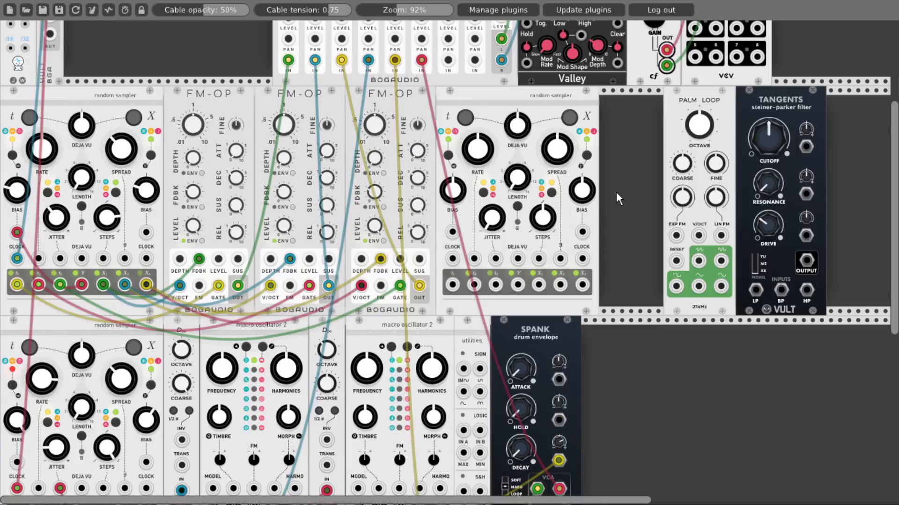
- Add the Befaco Slew Limiter between the third random sampler and Palm Loop, and move Palm Loop and Tangents up against it
right_click(626, 180)
scroll(421, 304, down, 8)
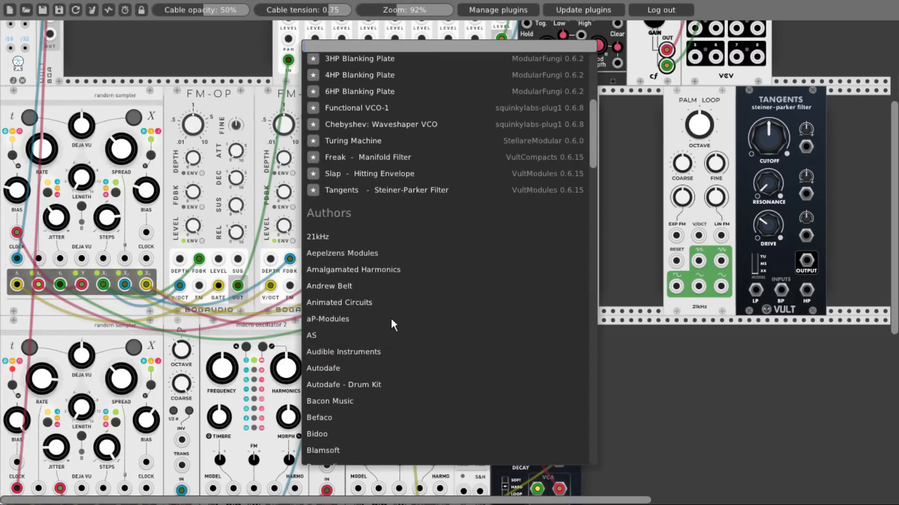
click(331, 415)
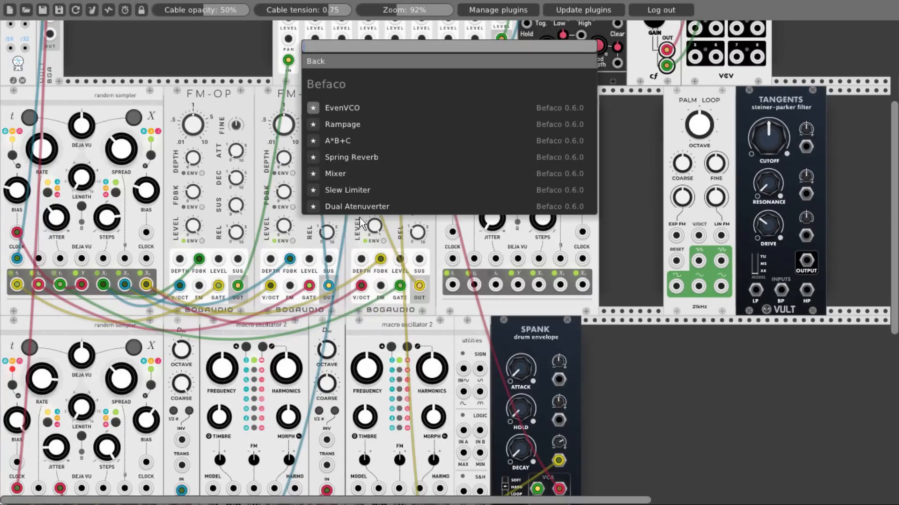
click(350, 189)
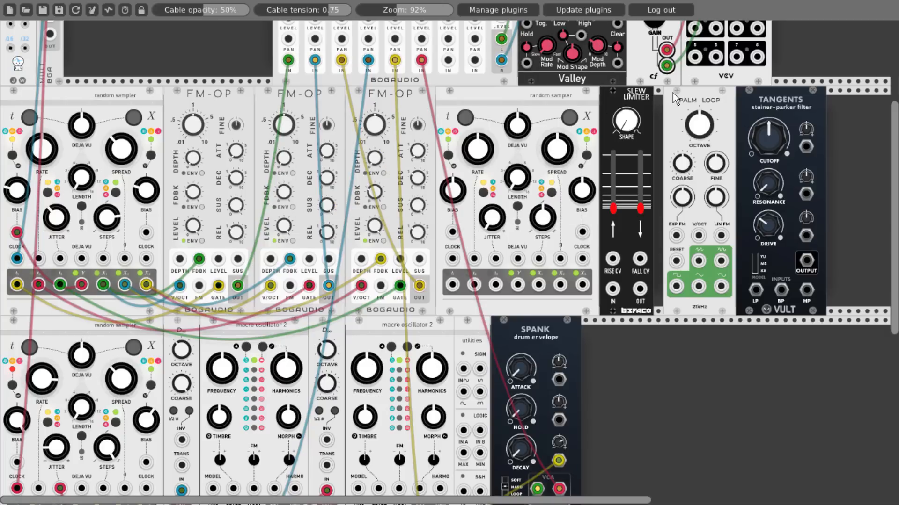
drag(737, 95, 735, 99)
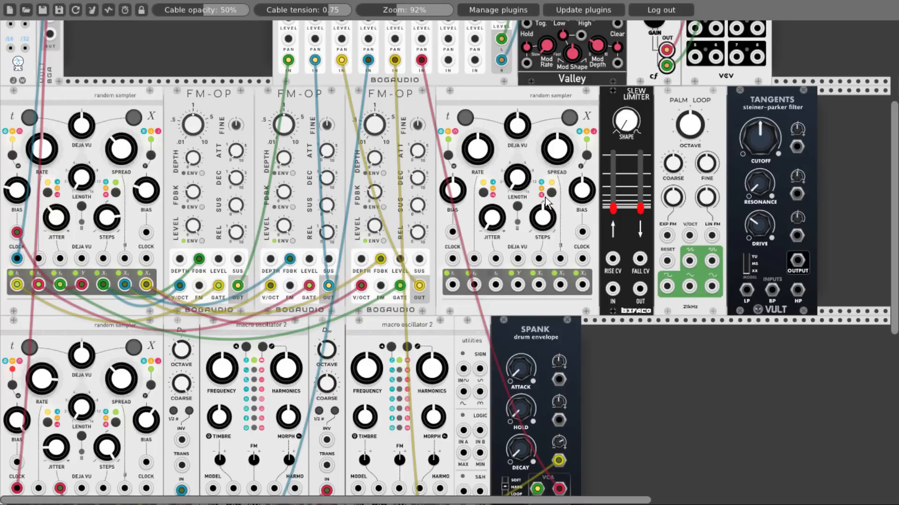
- Patch the third output of the clock multiple to the third random sampler's t CLOCK input and adjust the sampler's SPREAD
drag(452, 269, 61, 112)
scroll(141, 187, up, 3)
scroll(528, 285, down, 5)
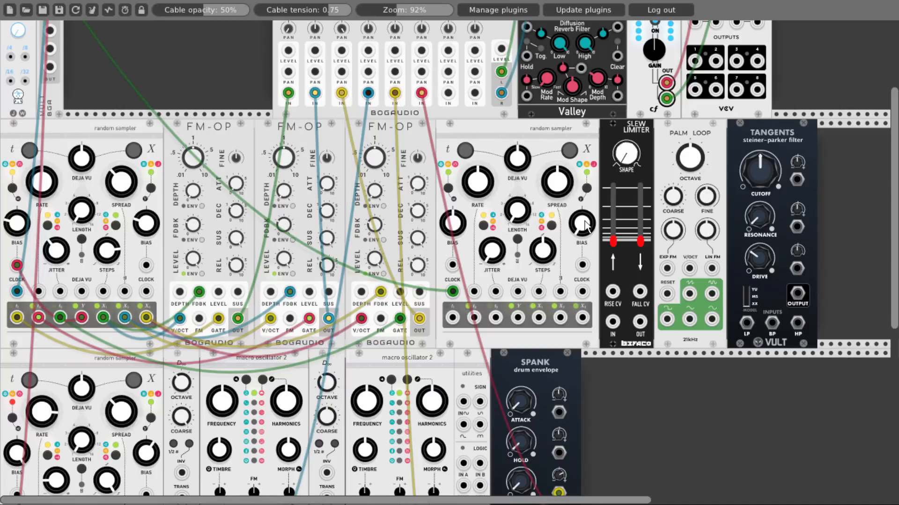
drag(565, 196, 565, 277)
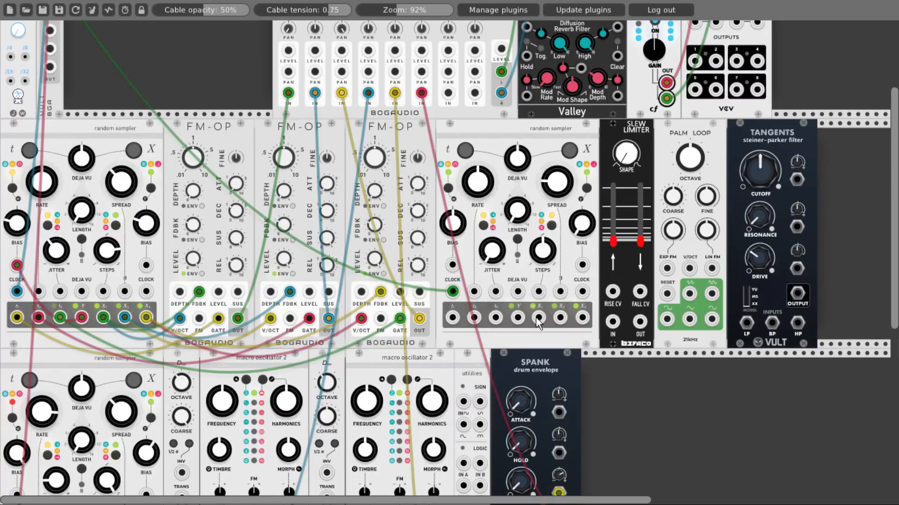
- Patch the third sampler's X1 through the Slew Limiter to Palm Loop's V/OCT and raise the rise and fall sliders to matching heights
drag(539, 318, 689, 268)
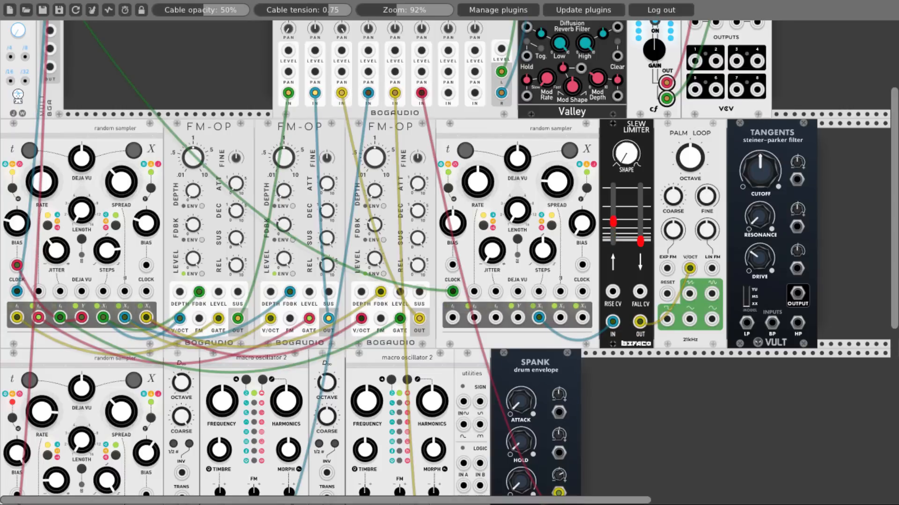
drag(639, 241, 640, 211)
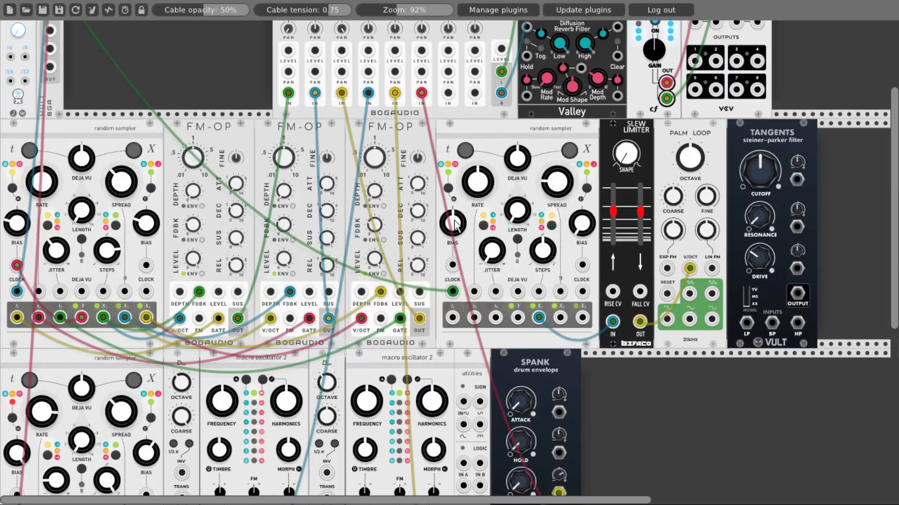
- Adjust the third random sampler's t BIAS and turn its STEPS up above centre
drag(456, 226, 455, 197)
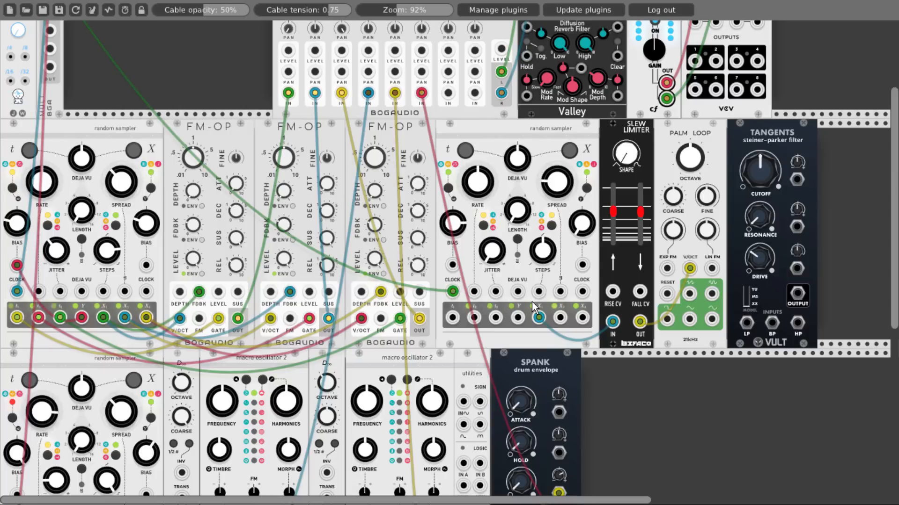
right_click(545, 148)
click(571, 331)
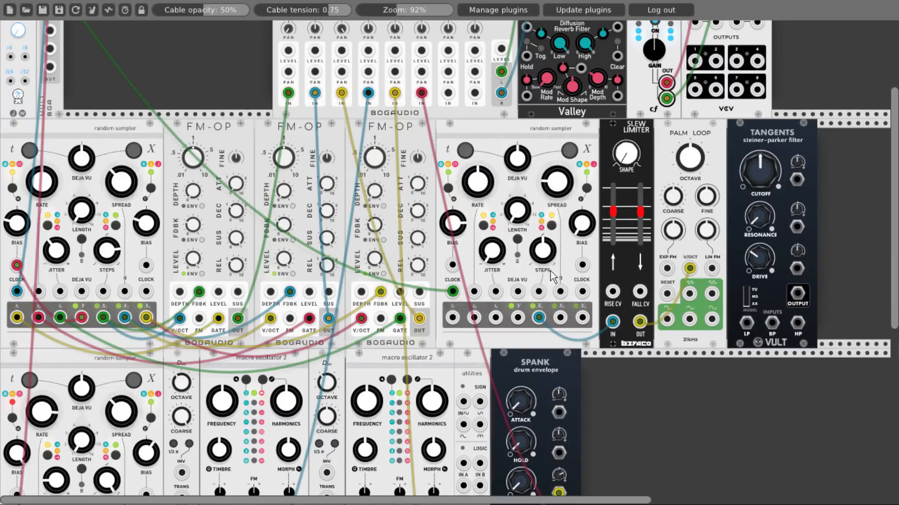
drag(544, 256, 545, 239)
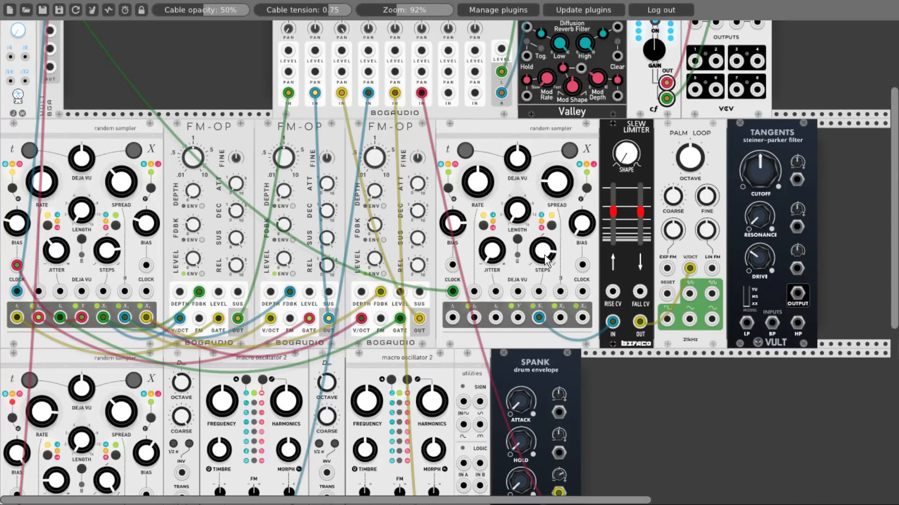
- Patch Palm Loop's first upper-row output to Tangents' LP input, Tangents' OUTPUT to MIX8 channel 7, and Palm Loop's last lower-row output to channel 8
drag(688, 294, 746, 323)
drag(797, 294, 448, 93)
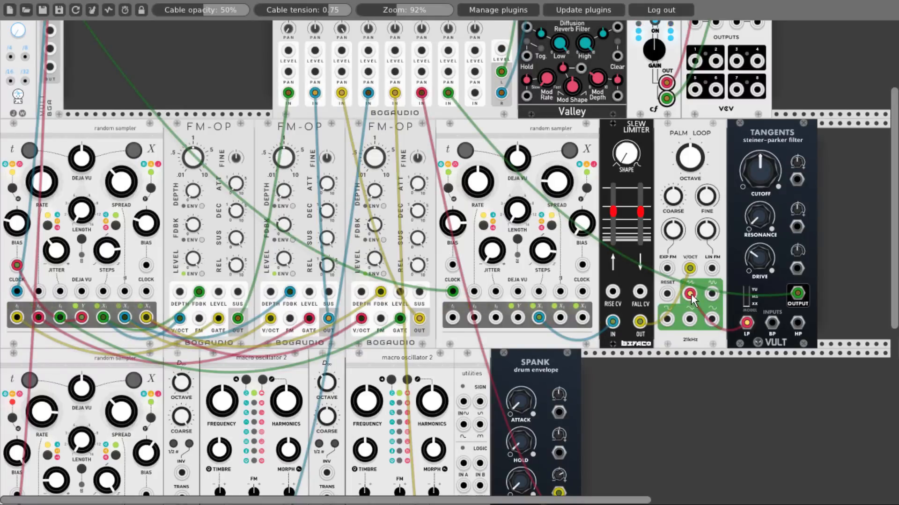
drag(712, 319, 475, 93)
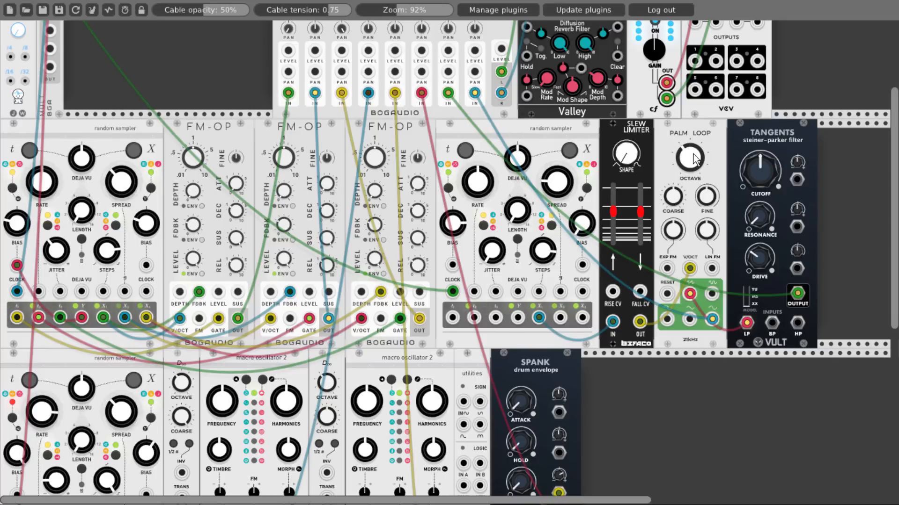
- Lower the Tangents filter's CUTOFF below centre and raise its RESONANCE above minimum
drag(761, 220, 761, 149)
drag(754, 181, 754, 232)
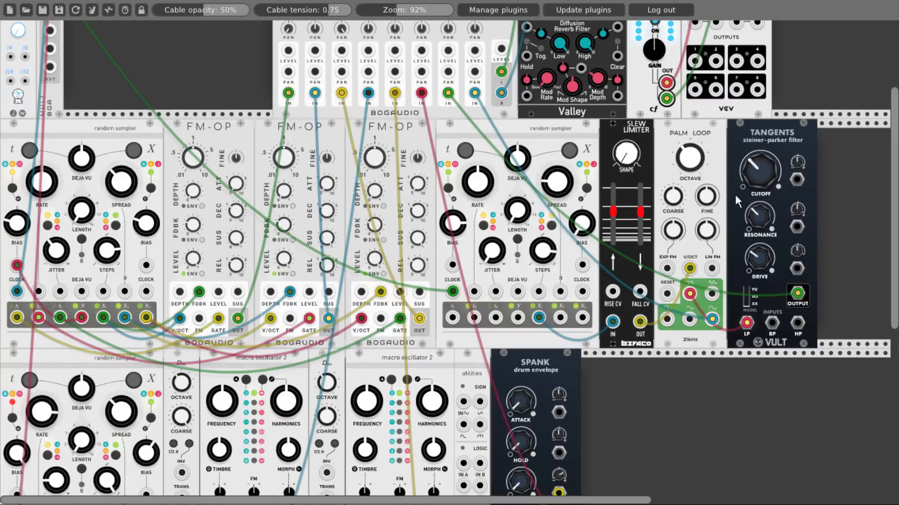
scroll(562, 186, up, 5)
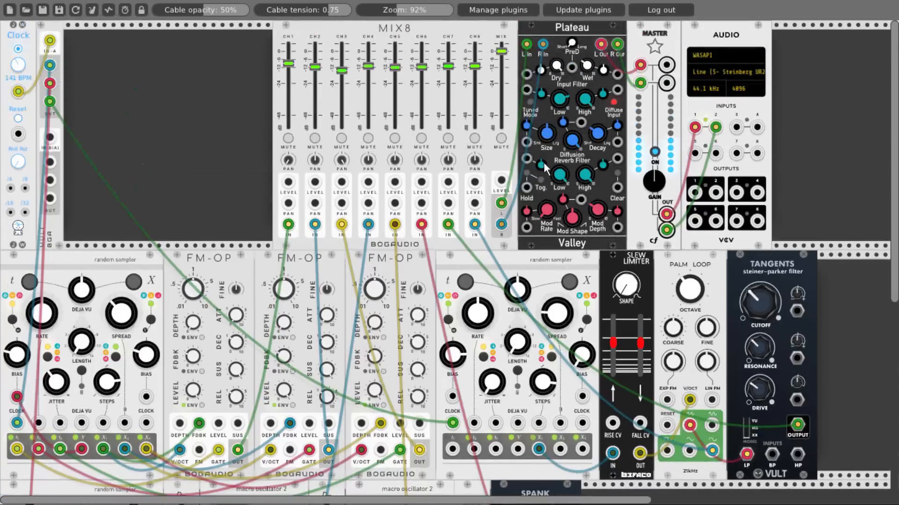
scroll(464, 99, down, 5)
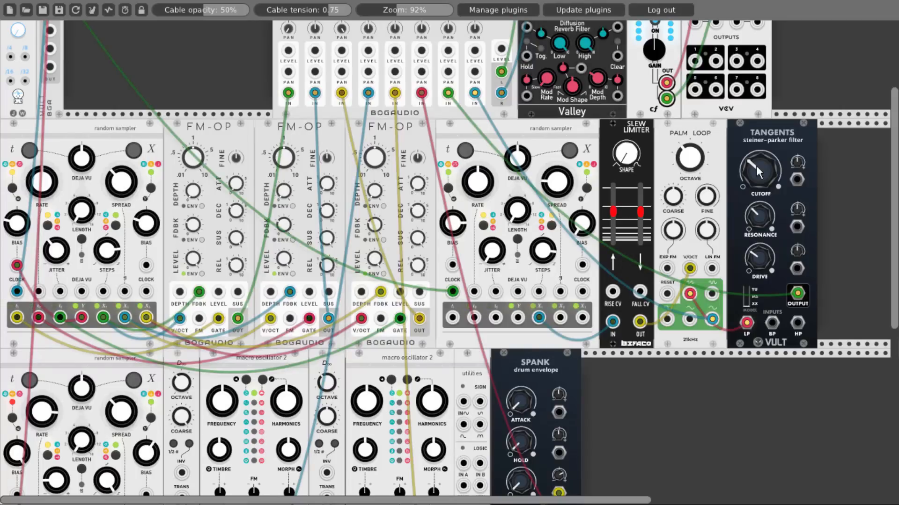
- Add the FrozenWasteland BPM LFO module directly after the Tangents filter
right_click(840, 184)
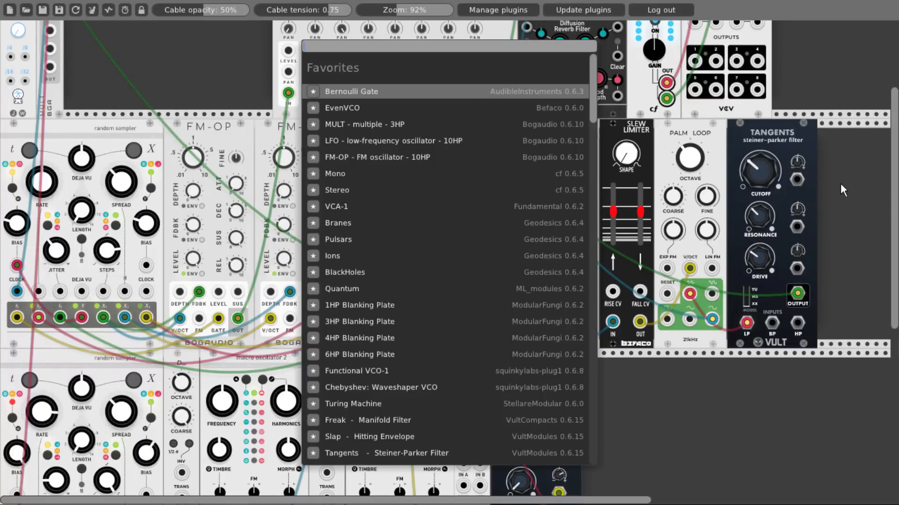
text(bpm)
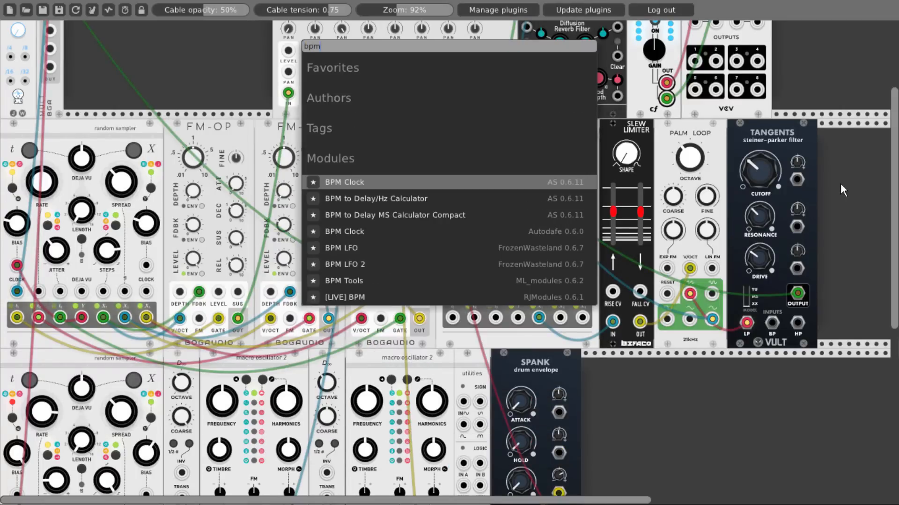
click(346, 248)
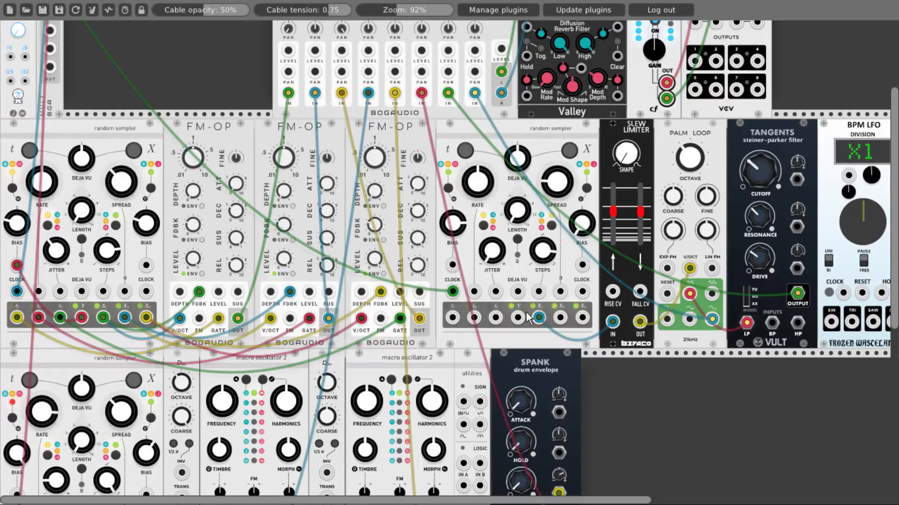
- Clock the BPM LFO from the third random sampler's t2 output, set its DIVISION to /64, and patch TRI to Tangents' CUTOFF CV input
drag(473, 318, 843, 294)
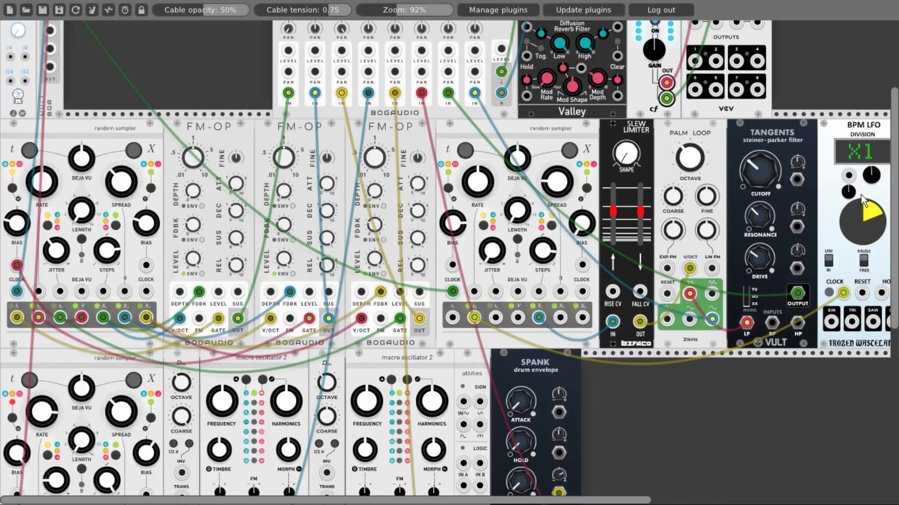
drag(871, 176, 871, 206)
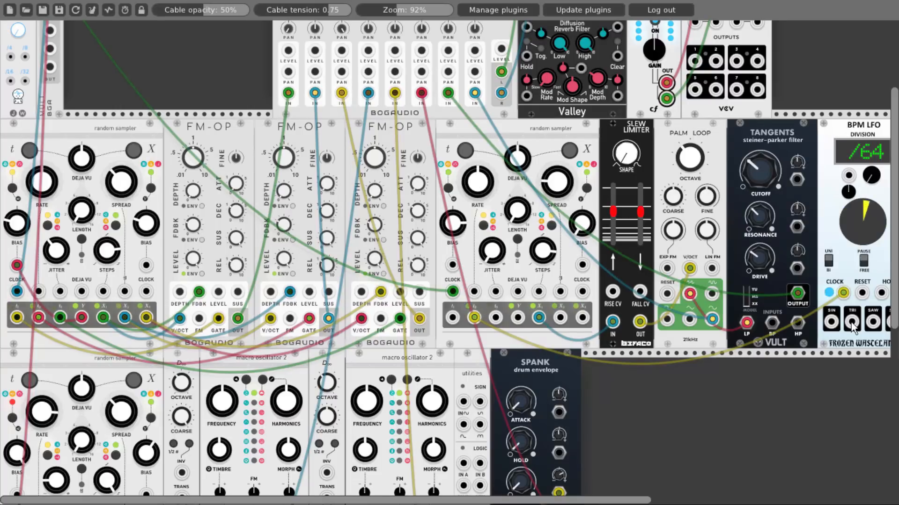
drag(852, 322, 799, 179)
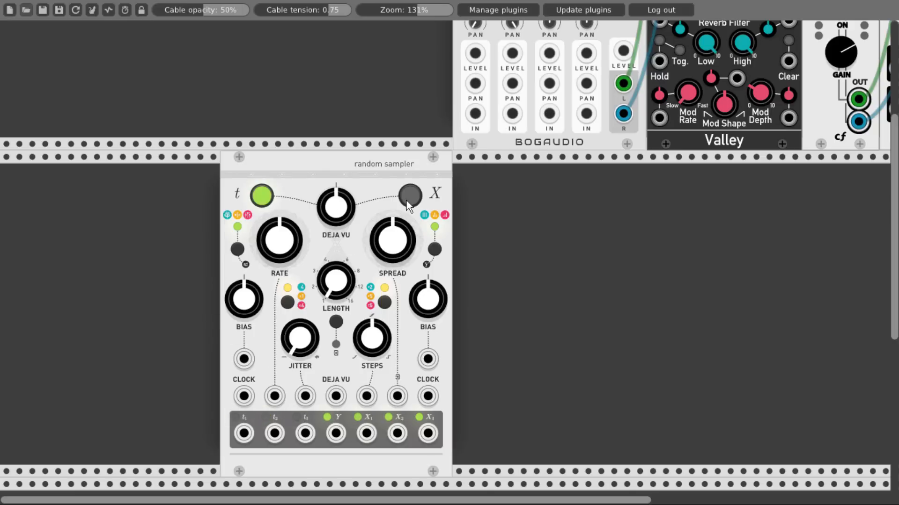
- Turn off the random sampler's t déjà vu, set LENGTH to about 3 and turn DEJA VU well above centre
click(273, 198)
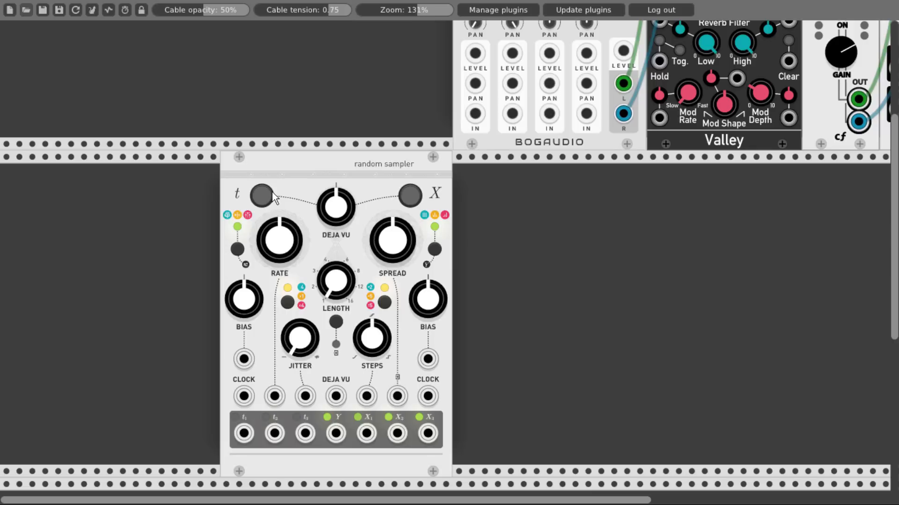
mouse_move(330, 274)
mouse_down()
mouse_move(330, 253)
mouse_move(335, 286)
mouse_up()
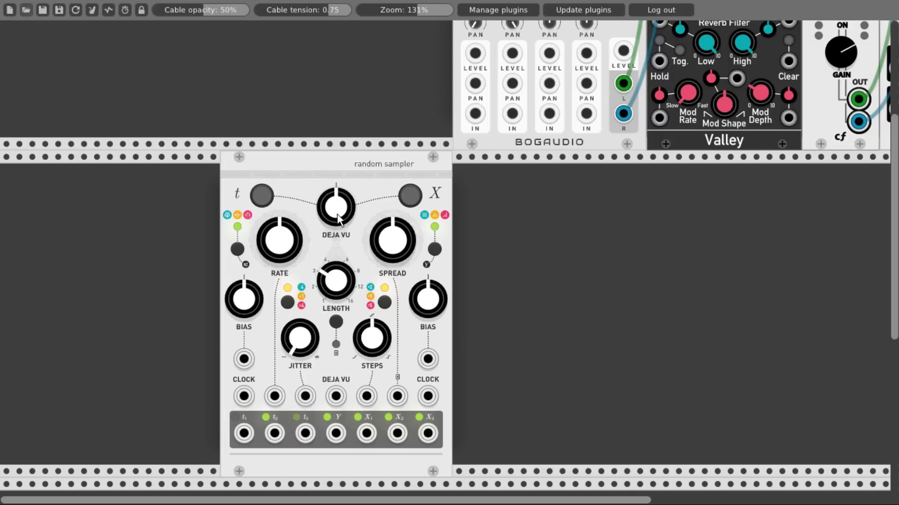
drag(343, 217, 343, 235)
- Move the random sampler to the start of its row and add a Macro Oscillator beside it, set to the PLUK model
drag(323, 173, 105, 161)
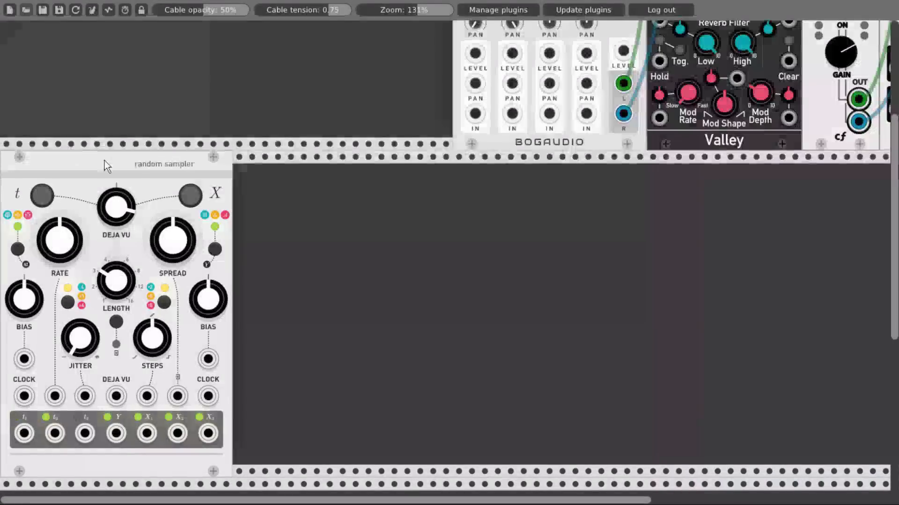
right_click(246, 207)
text(braid)
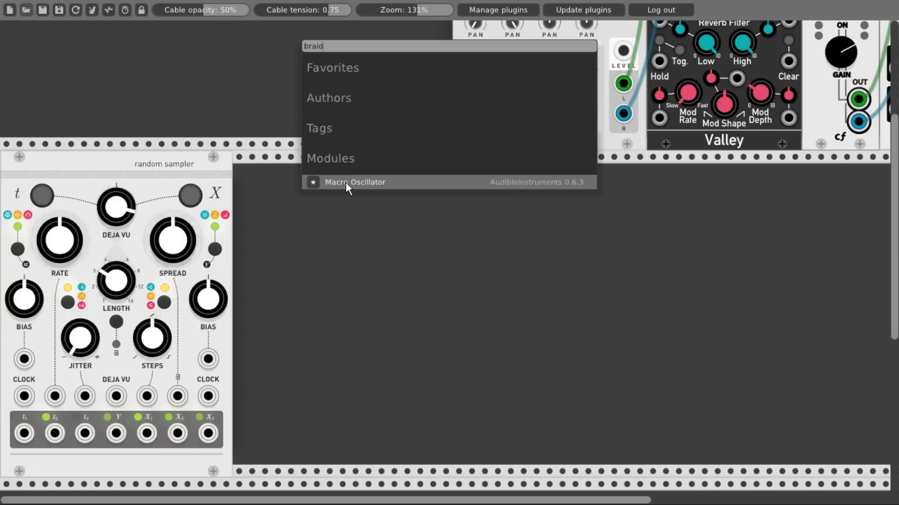
click(345, 181)
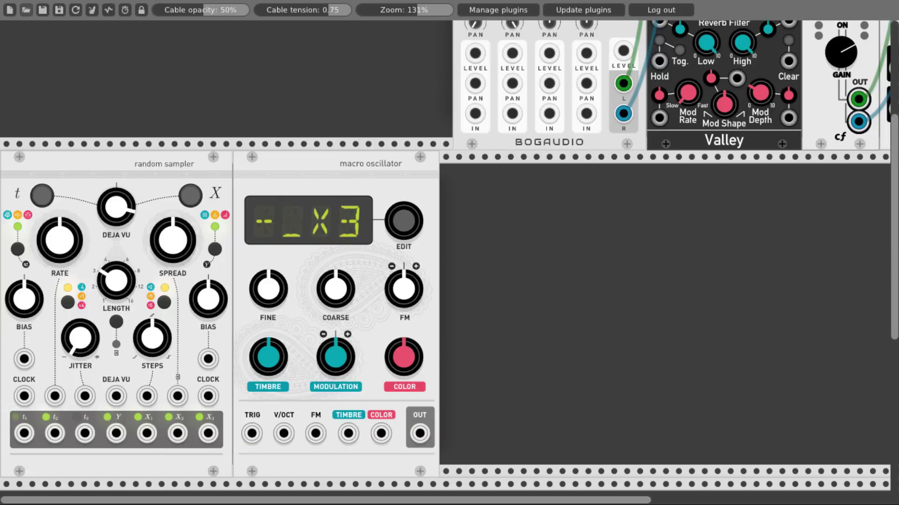
drag(389, 220, 389, 98)
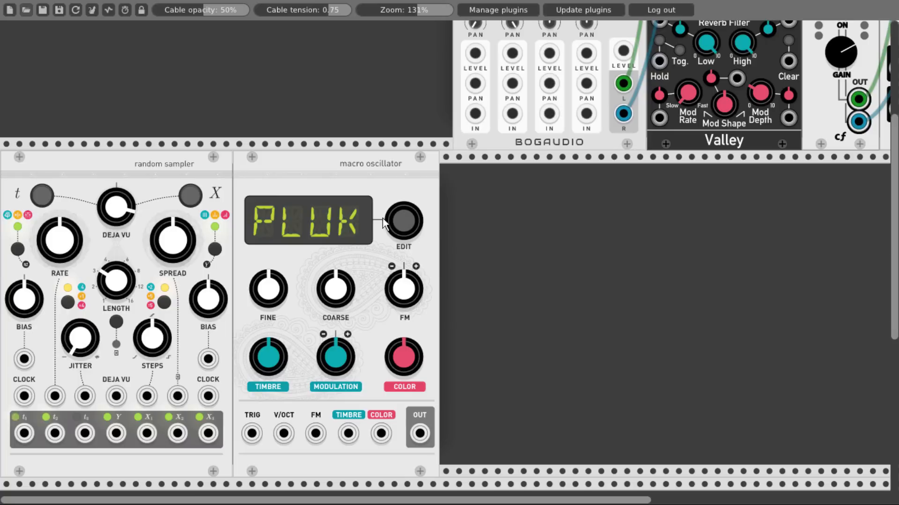
- Duplicate the PLUK macro oscillator twice and line up all three side by side in the sampler's row
key(ctrl+d)
key(ctrl+d)
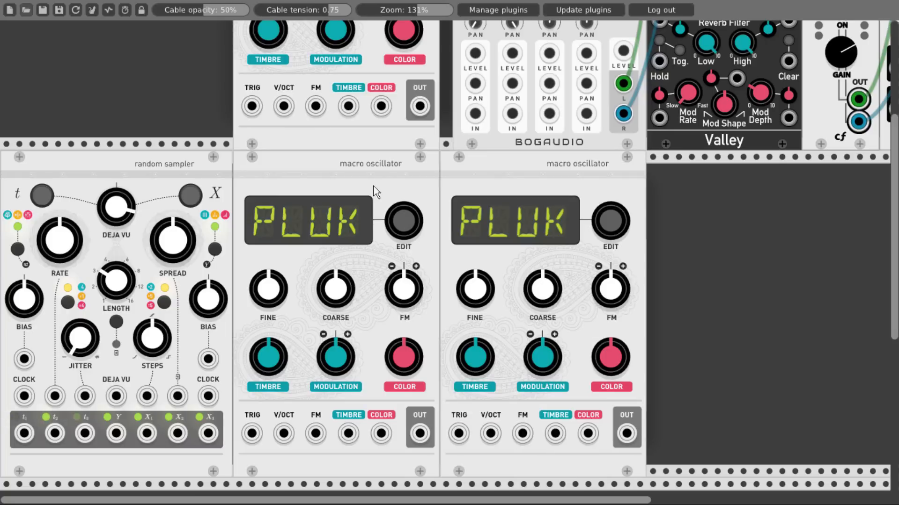
drag(365, 140, 684, 309)
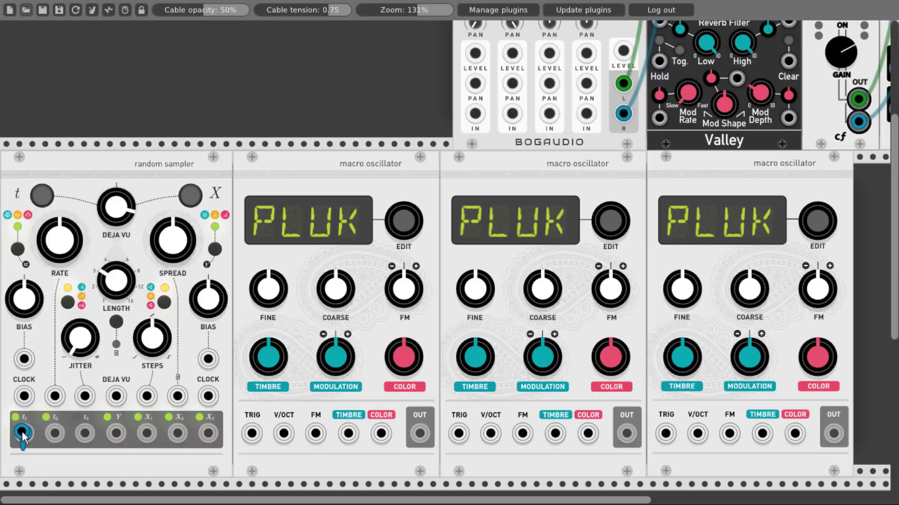
- Patch the sampler's t1, t3 and t2 outputs to the TRIG inputs of the first, second and third macro oscillators respectively
drag(24, 433, 252, 433)
drag(85, 433, 459, 433)
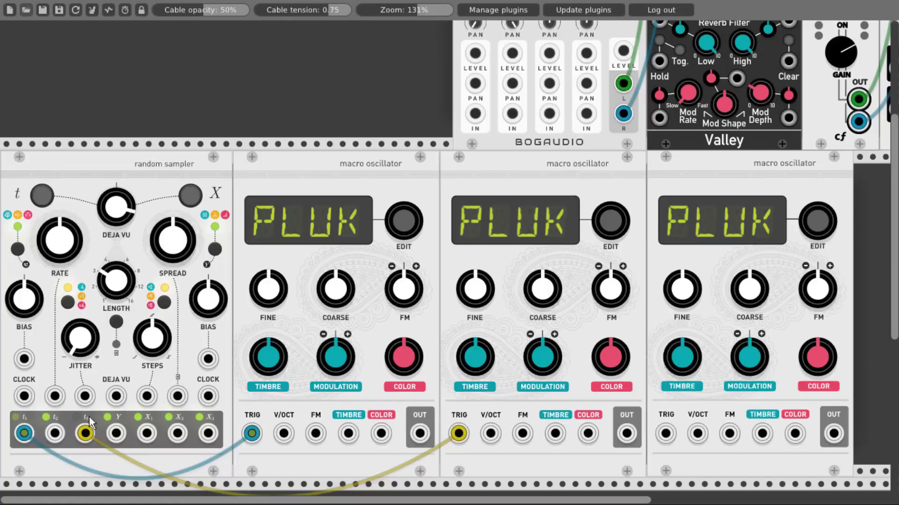
drag(54, 434, 666, 433)
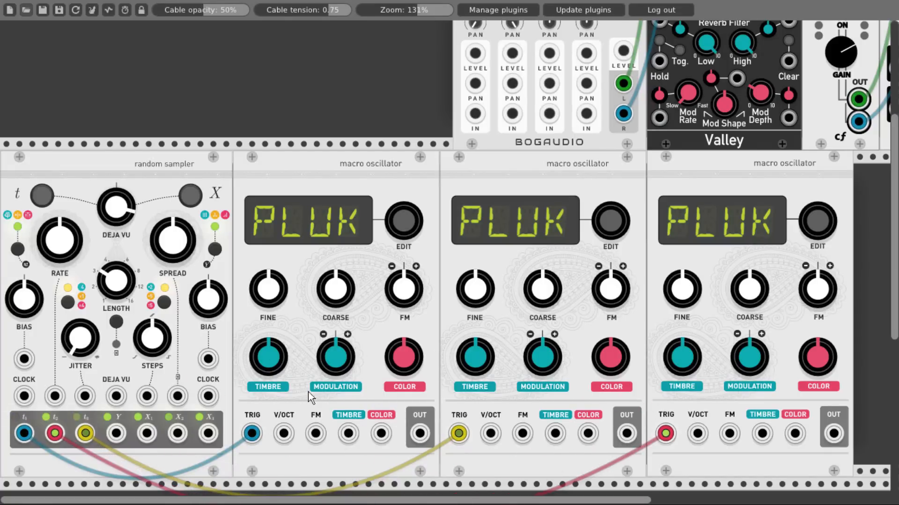
- Lower the random sampler's t BIAS below centre and set its scale to Minor
drag(24, 300, 27, 333)
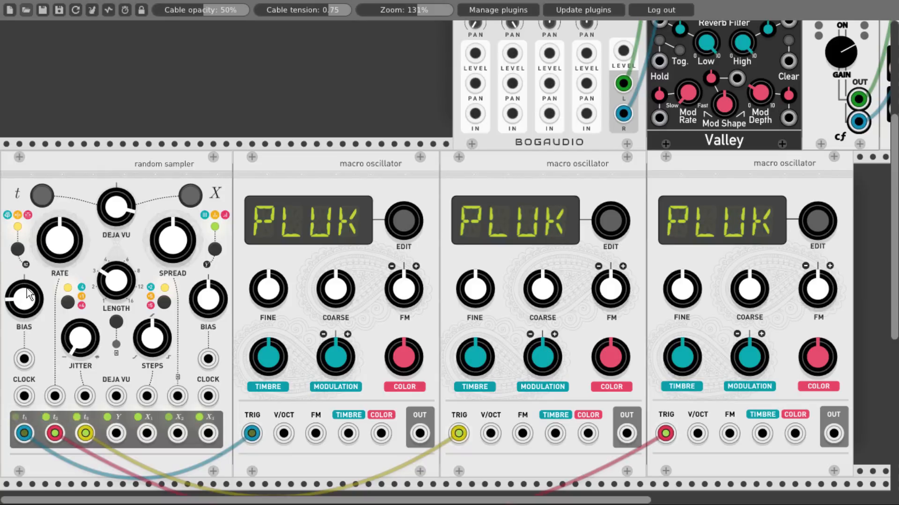
right_click(94, 250)
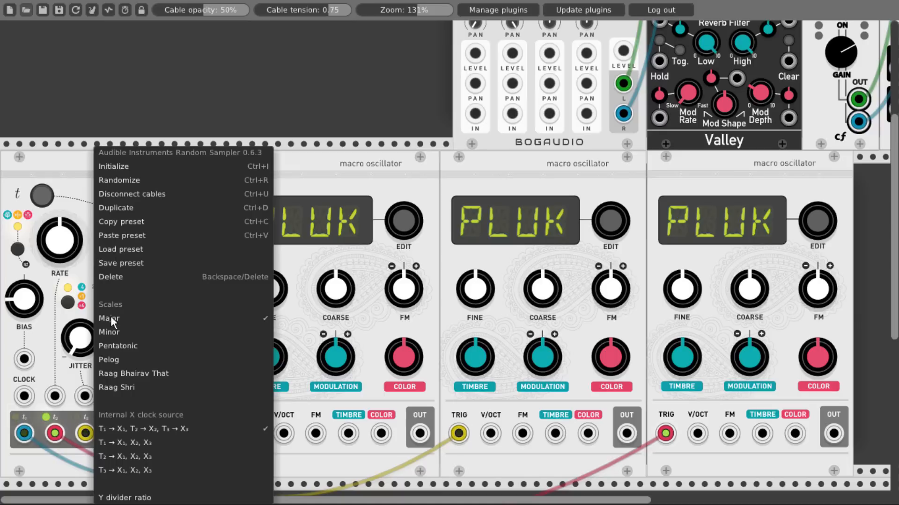
click(114, 331)
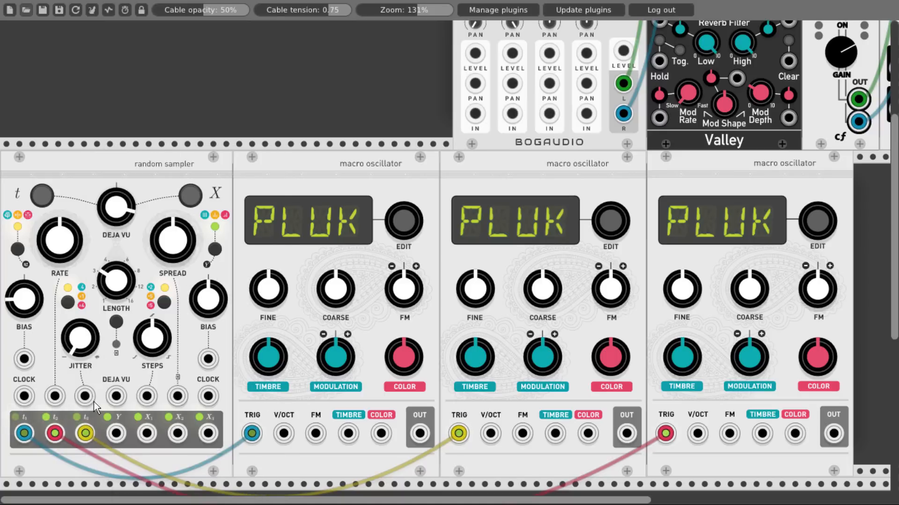
- Patch the sampler's Y output to its t BIAS input, switch the X range to green, and turn STEPS well above centre
drag(116, 433, 26, 359)
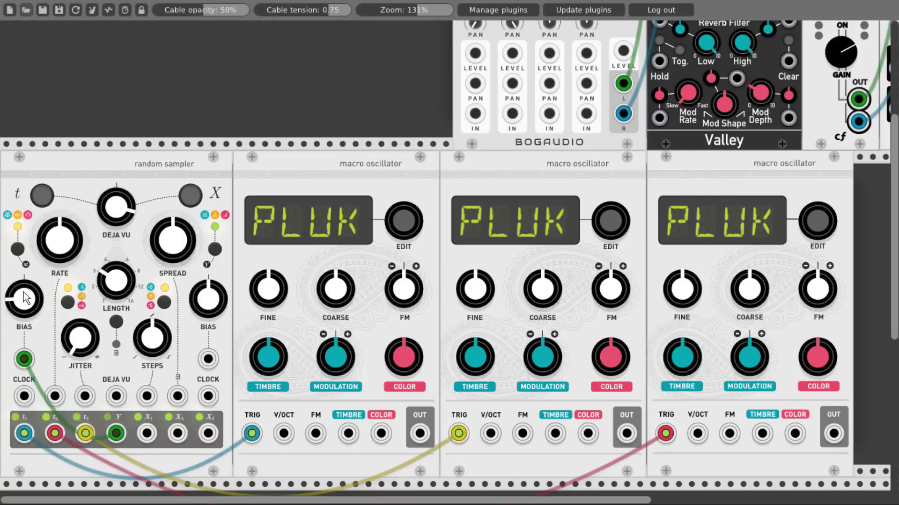
click(164, 303)
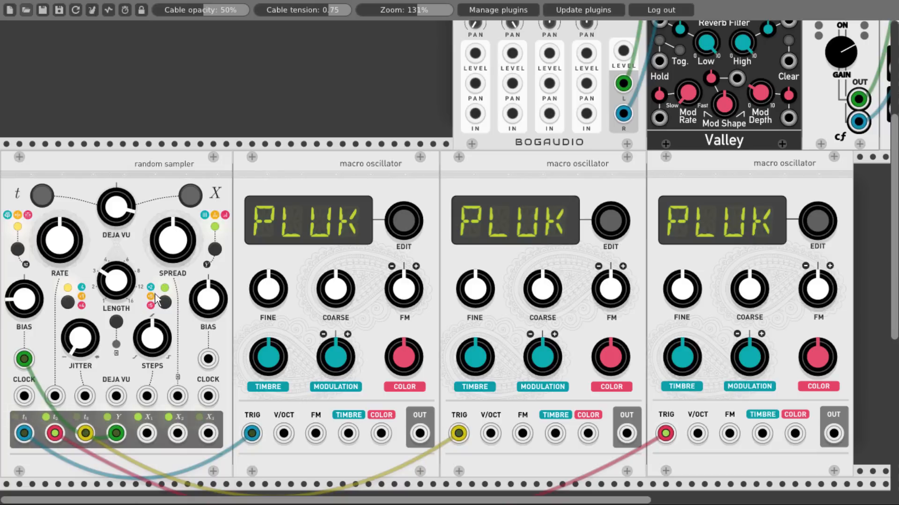
drag(152, 337, 152, 318)
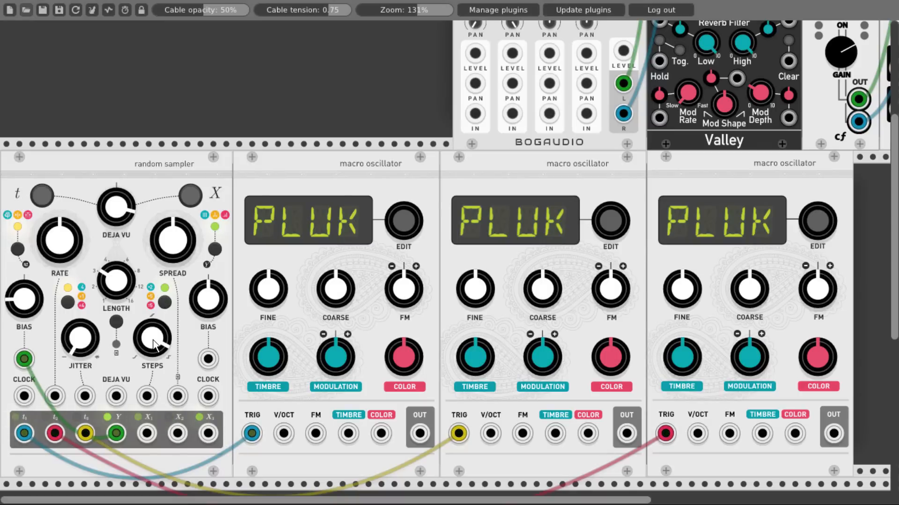
- Patch the three macro oscillator outputs to the mixer's first three channels and sampler outputs X1, X2 and X3 to their V/OCT inputs
drag(419, 433, 626, 434)
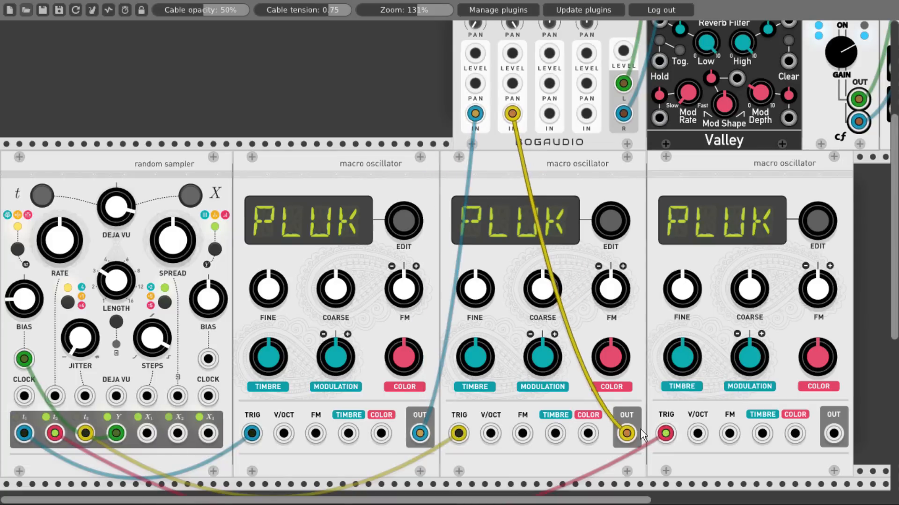
drag(833, 433, 549, 114)
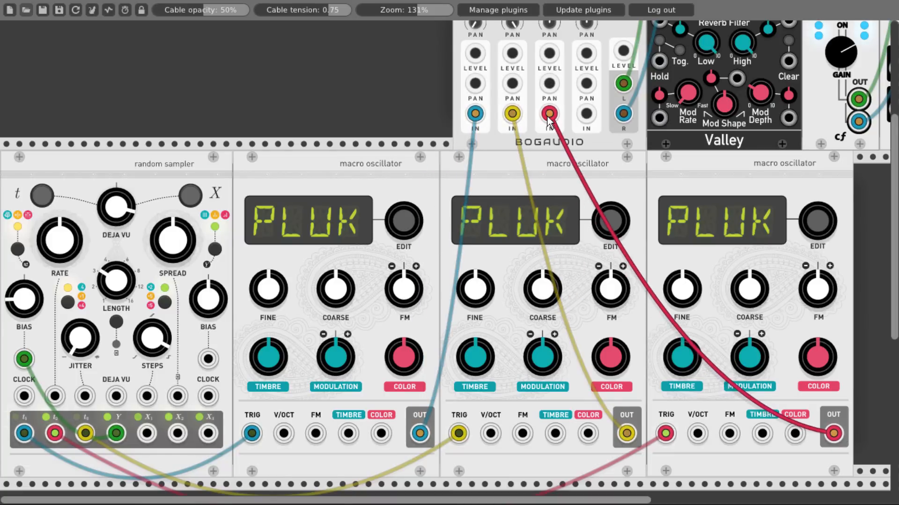
drag(147, 433, 284, 434)
drag(178, 433, 490, 433)
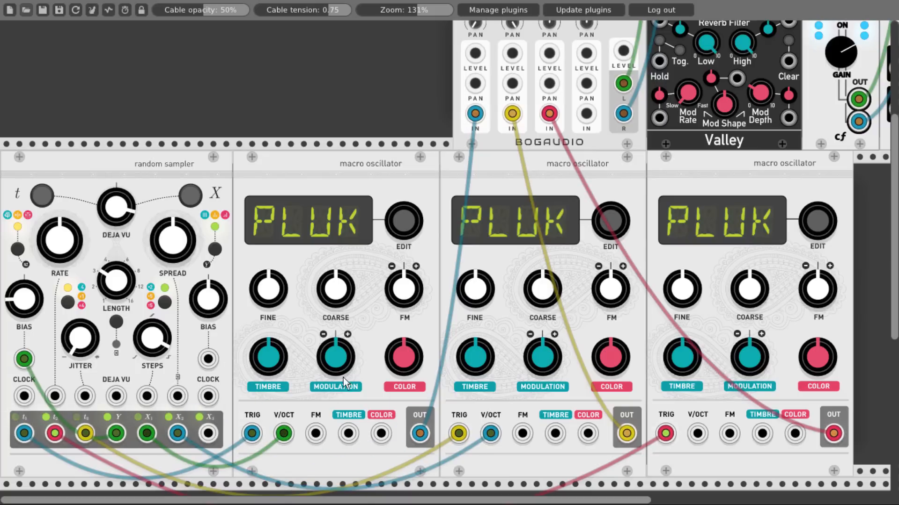
drag(208, 433, 697, 433)
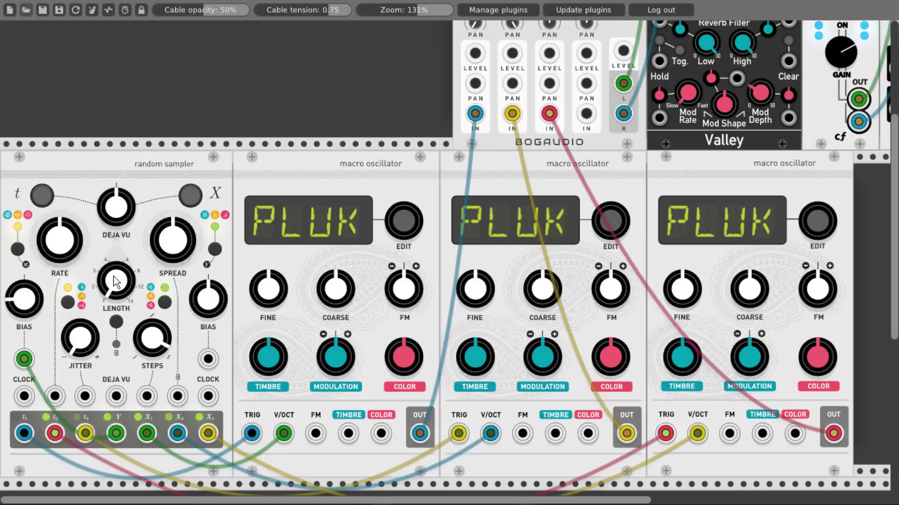
- Enable déjà vu for both the t and X sections of the sampler and turn the DEJA VU knob below centre
click(43, 197)
click(190, 198)
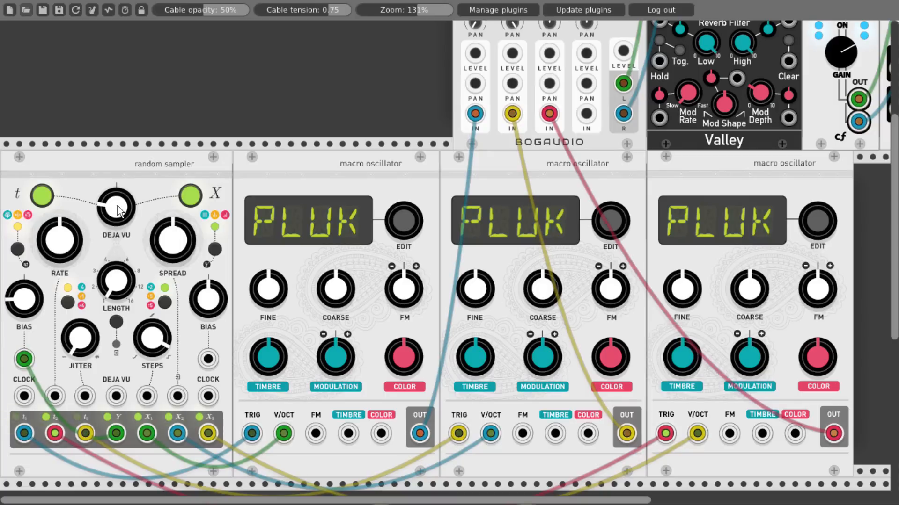
drag(117, 206, 117, 205)
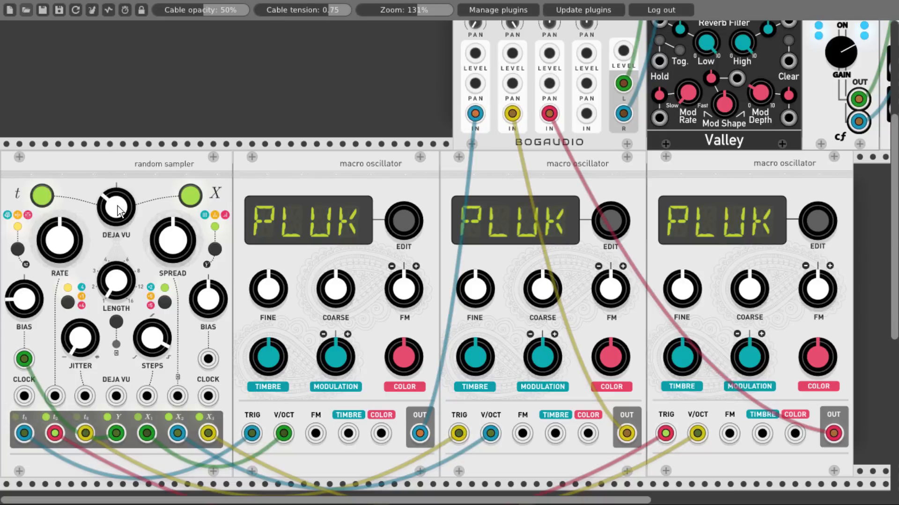
drag(117, 206, 117, 205)
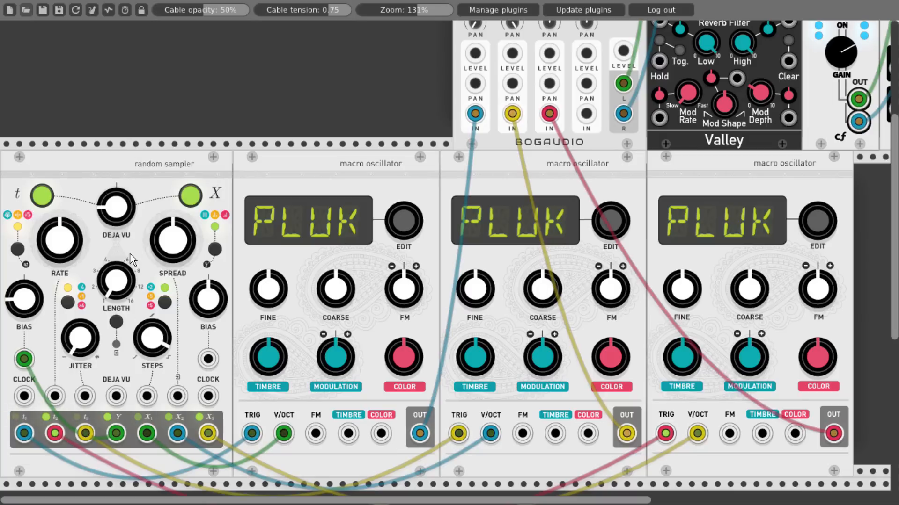
- Reset DEJA VU to centre, turn it above centre, and raise the sampler's LENGTH to the middle of its range
drag(24, 360, 33, 362)
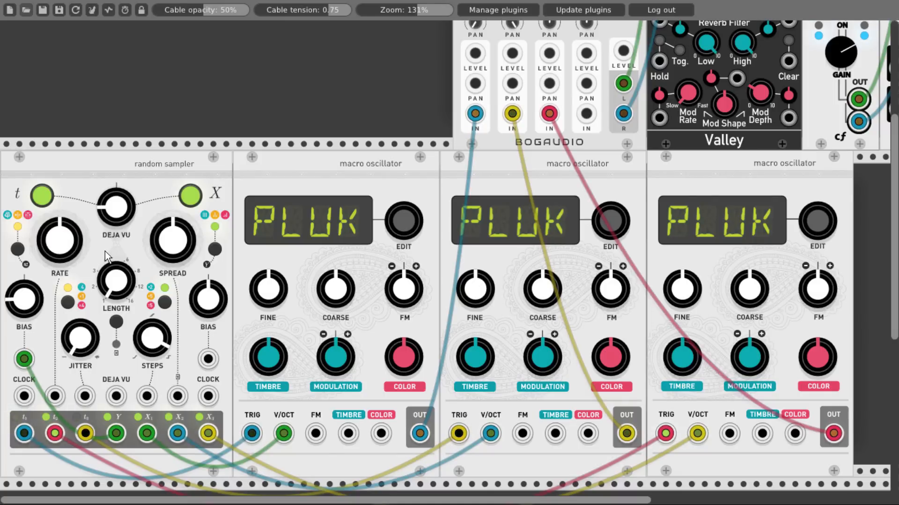
double_click(116, 206)
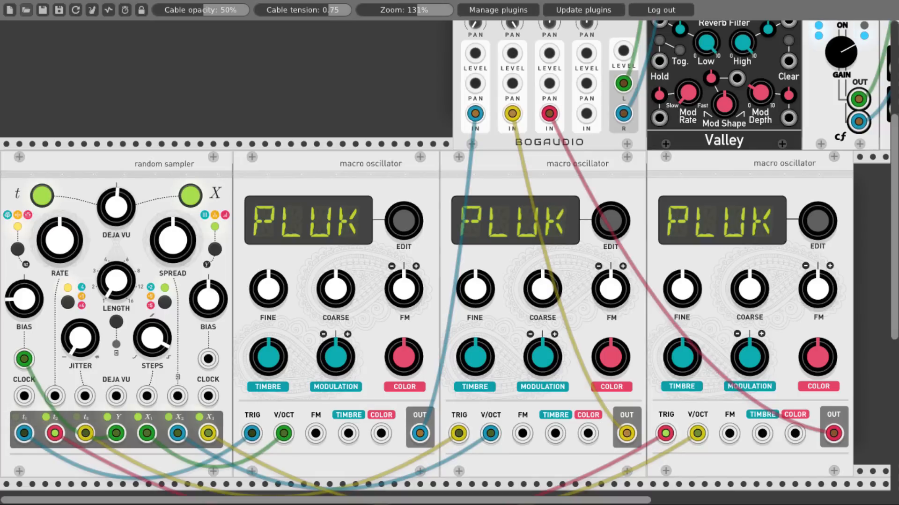
drag(116, 216, 115, 197)
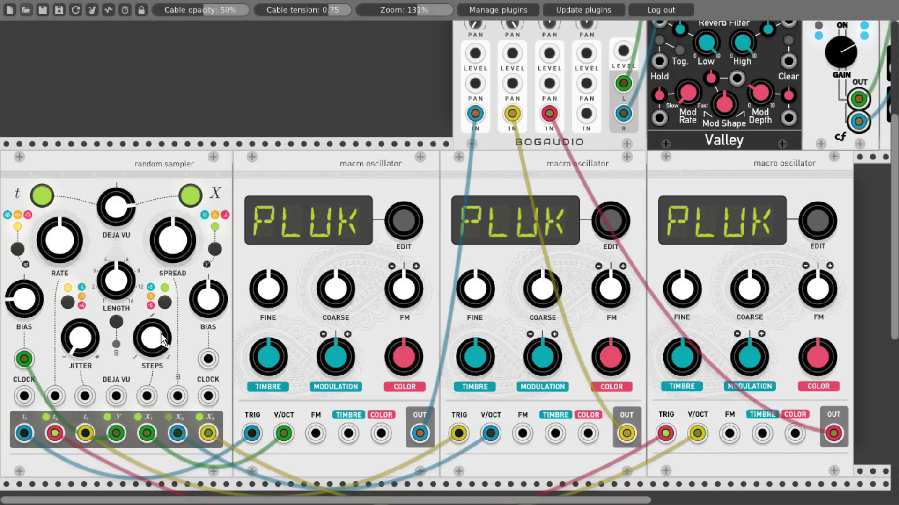
- Lower the sampler's SPREAD and X BIAS below centre, raise JITTER to just under centre, and turn RATE above centre
drag(174, 258, 208, 313)
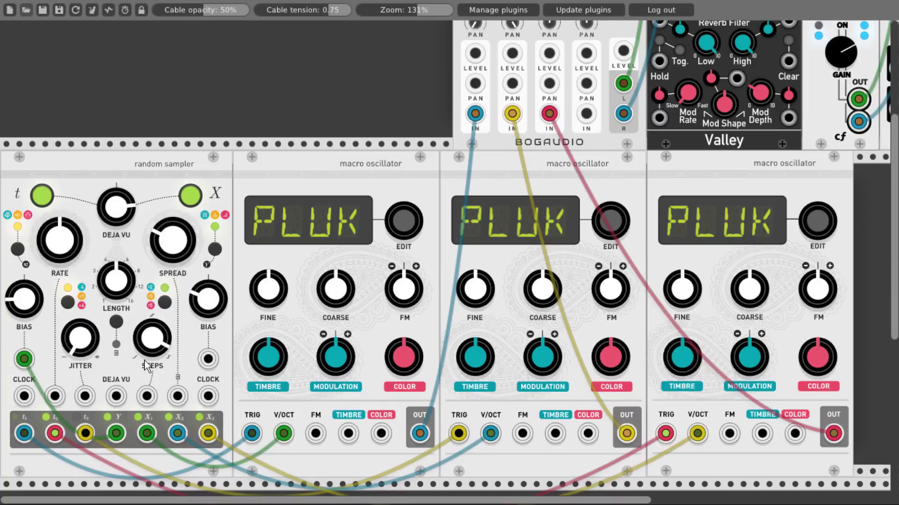
drag(84, 344, 84, 323)
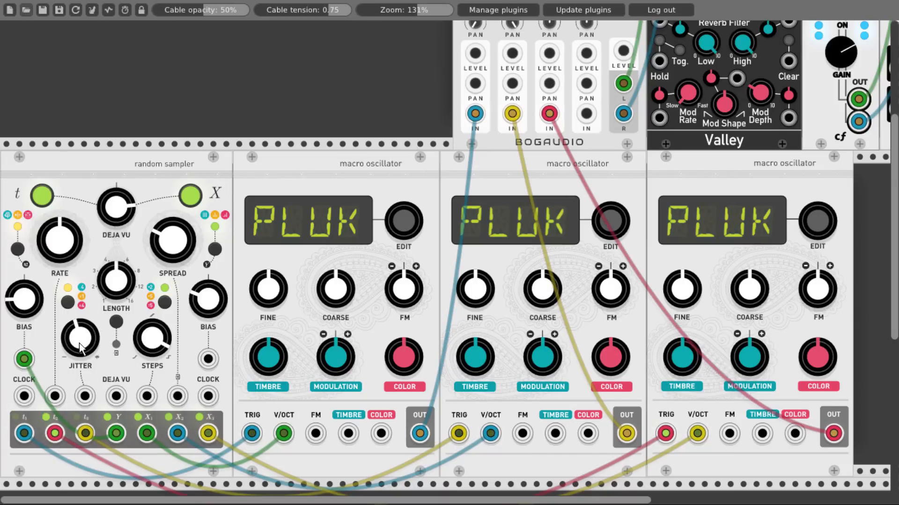
drag(64, 252, 64, 239)
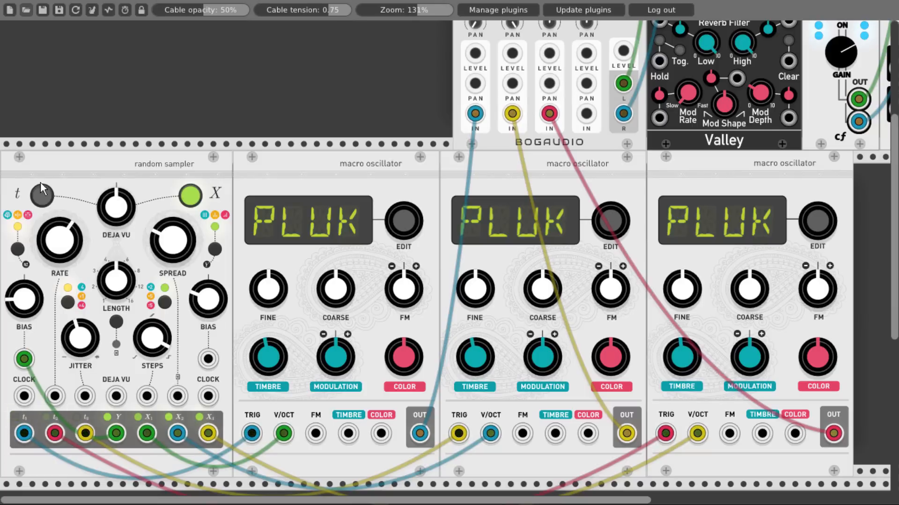
- Turn the sampler's t déjà vu back on, switch X déjà vu off, and turn DEJA VU below centre
click(42, 196)
click(186, 201)
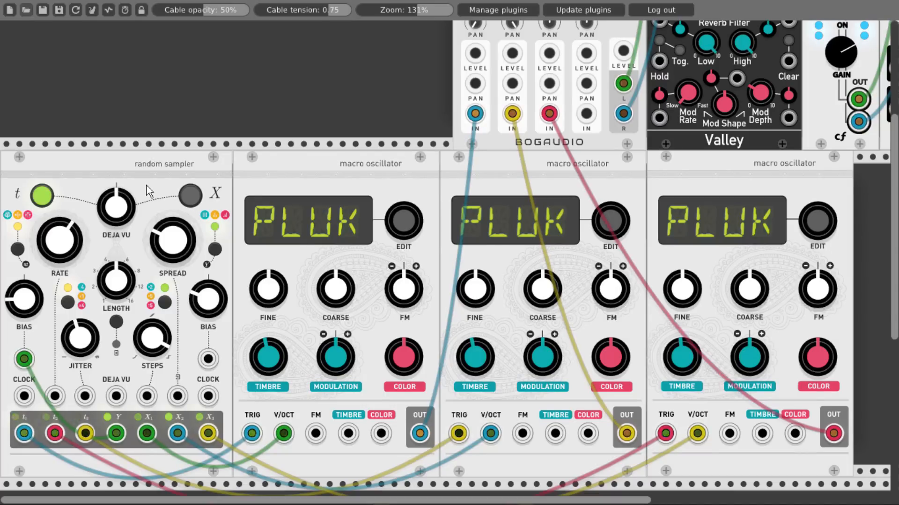
scroll(131, 249, up, 1)
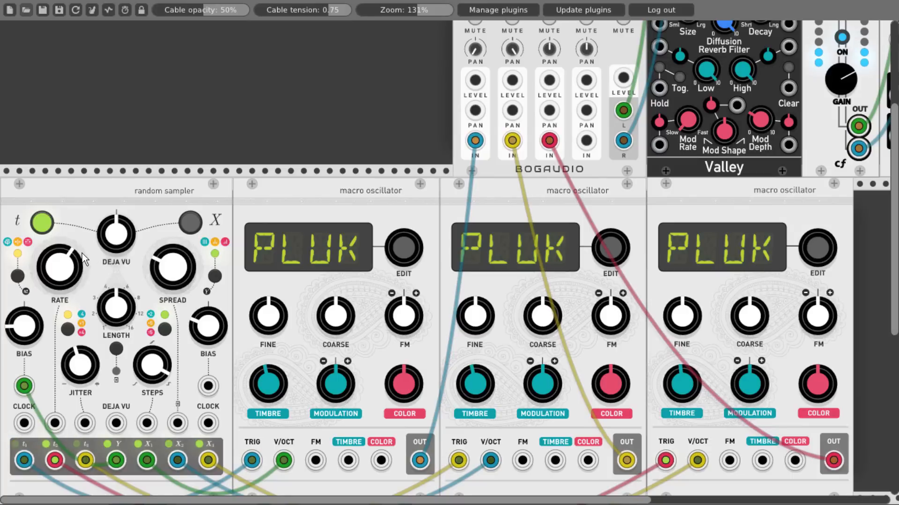
drag(105, 238, 105, 286)
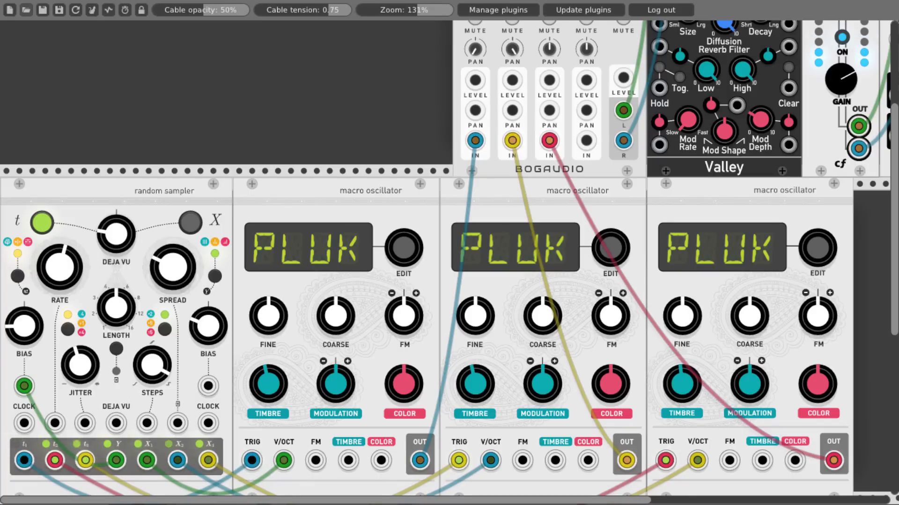
- Raise the sampler's JITTER above centre, lower RATE below centre, and toggle X déjà vu
drag(90, 354, 90, 263)
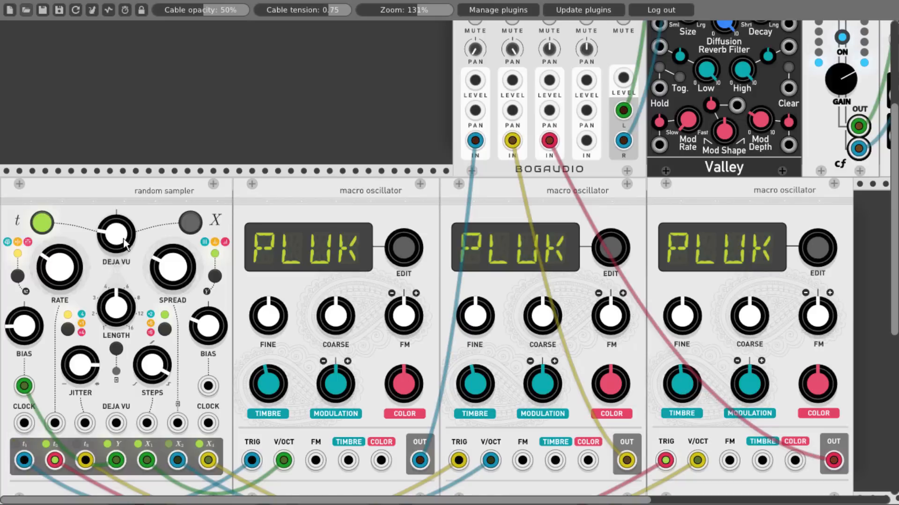
click(179, 229)
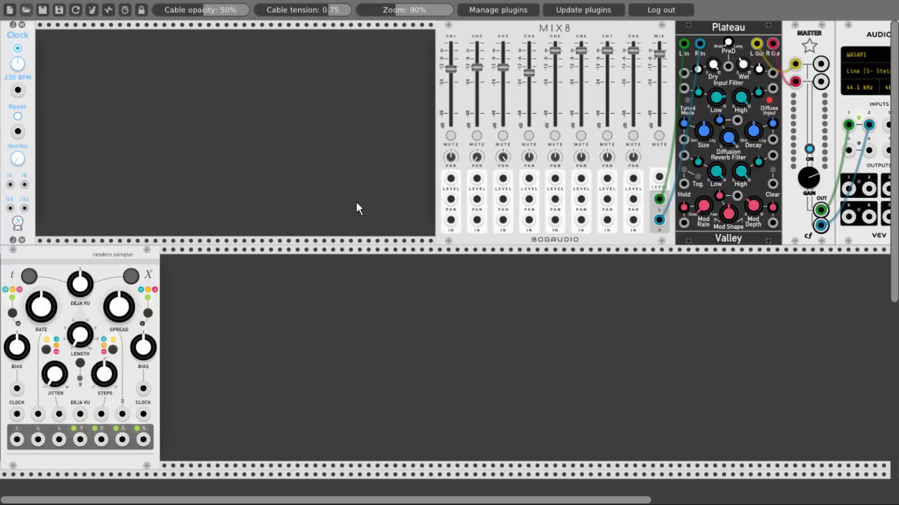
- Add a Geodesics Ions sequencer between Clock and MIX8 and set its panel theme to Dark matter edition
right_click(219, 137)
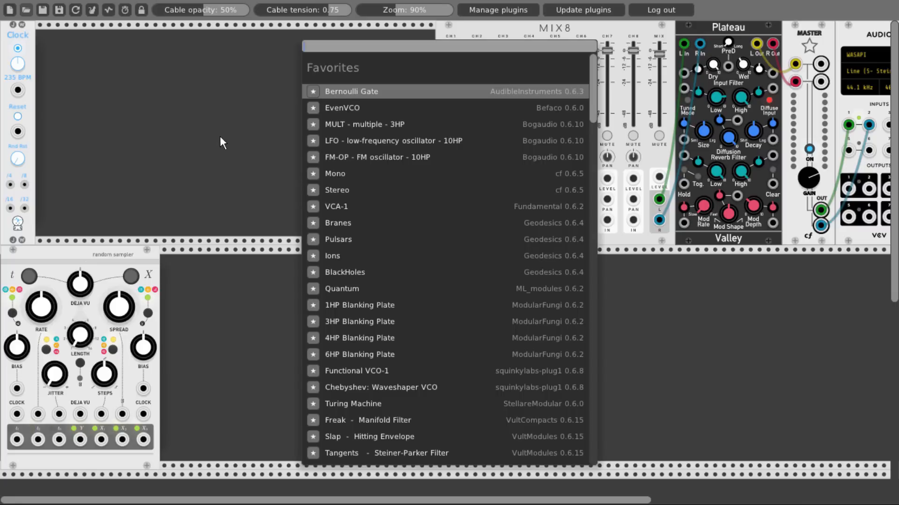
click(330, 253)
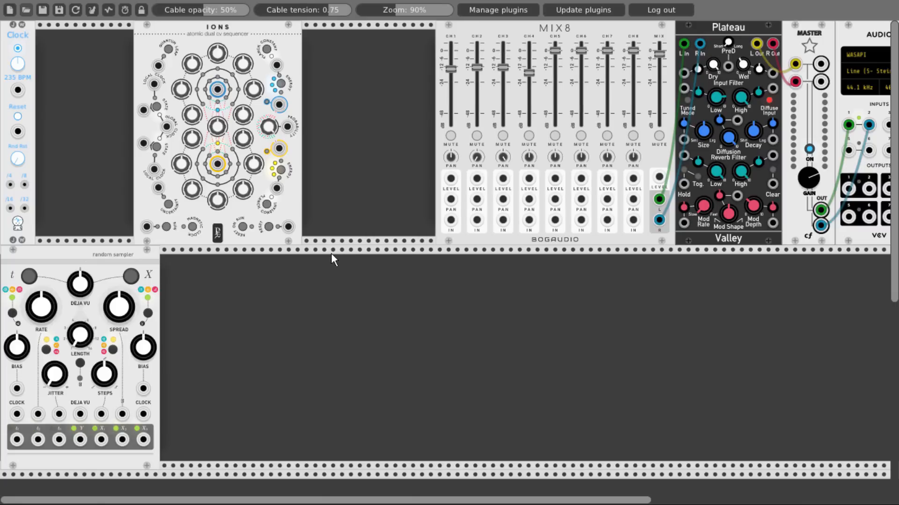
right_click(241, 39)
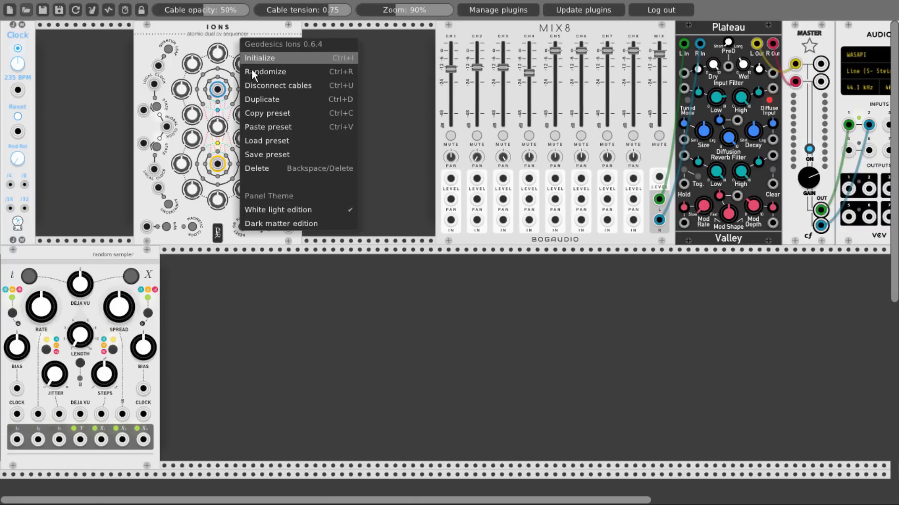
click(287, 224)
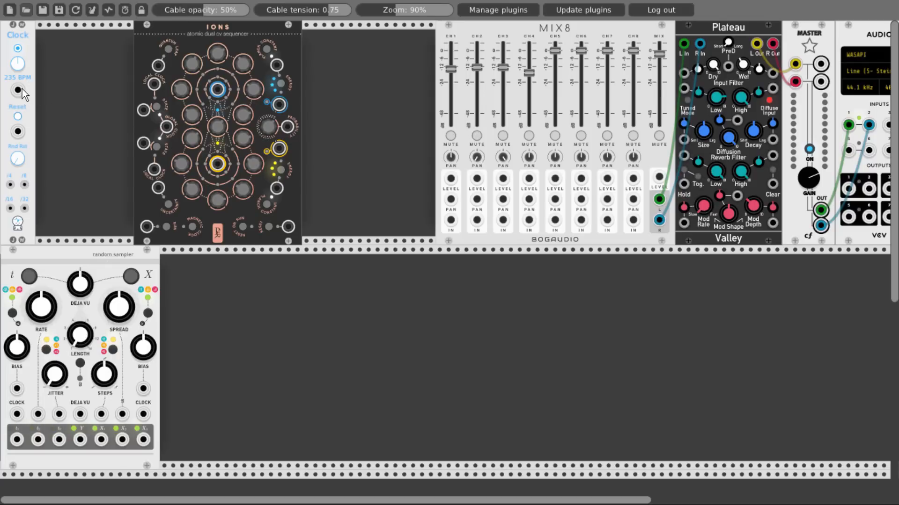
- Patch the main Clock output to the Ions global clock input and the random sampler's t CLOCK input
drag(18, 91, 168, 127)
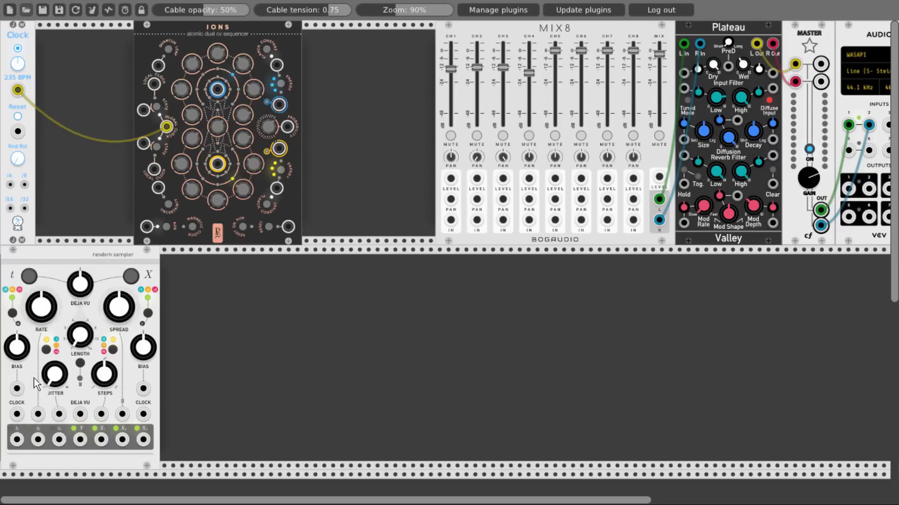
drag(17, 414, 18, 90)
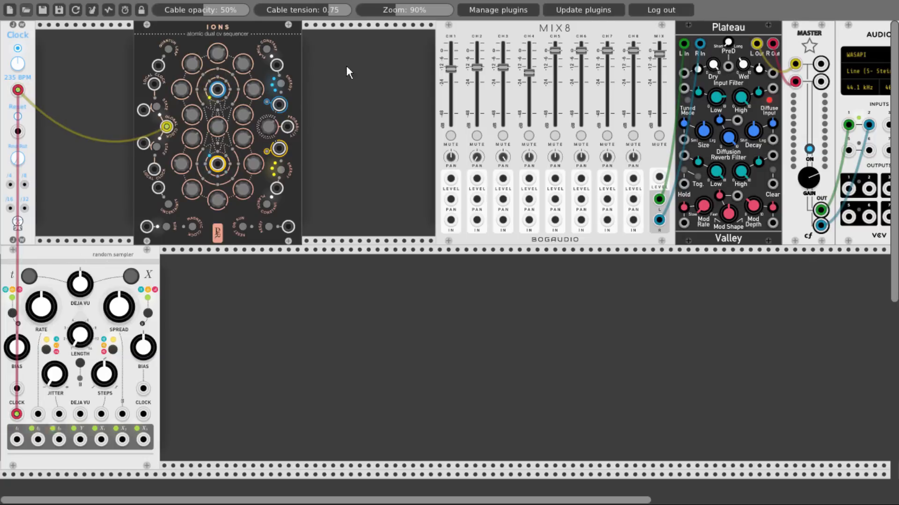
- Patch the upper blue Ions output into the sampler's SPREAD input and enable the sampler's external processing mode
drag(398, 9, 423, 9)
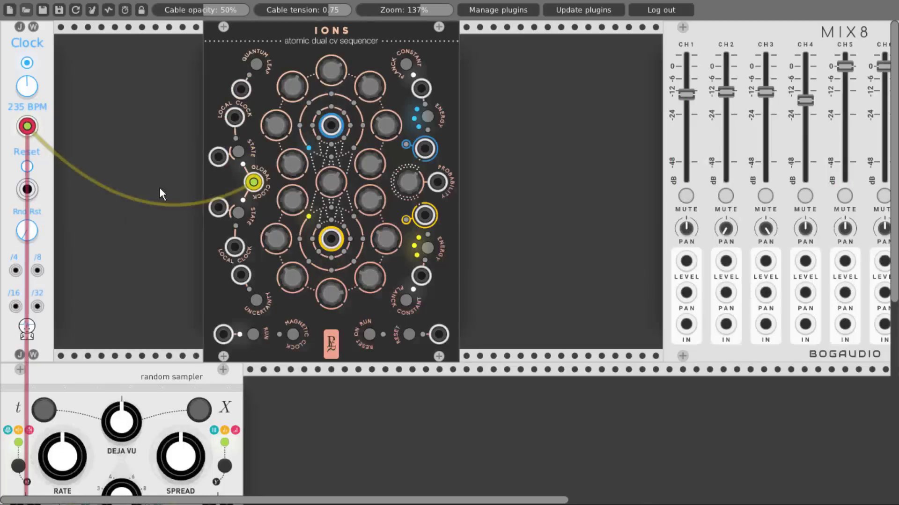
scroll(158, 187, down, 5)
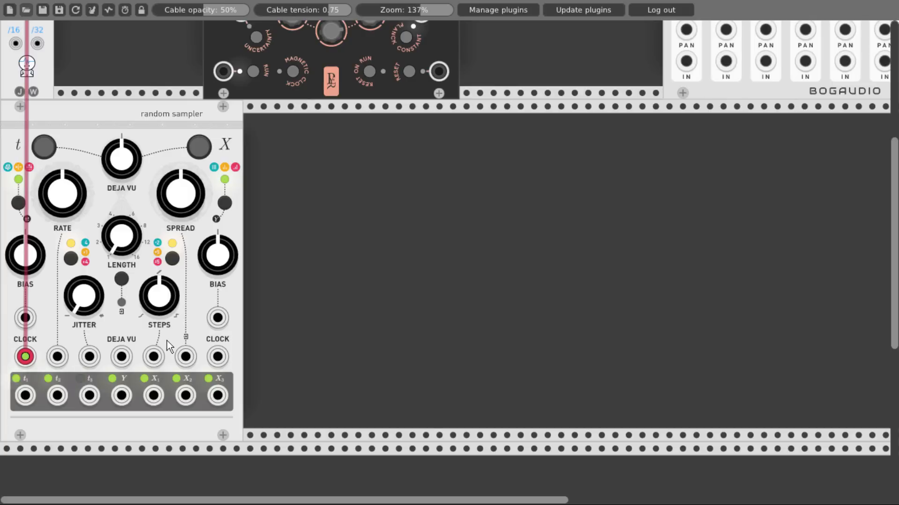
scroll(375, 293, up, 5)
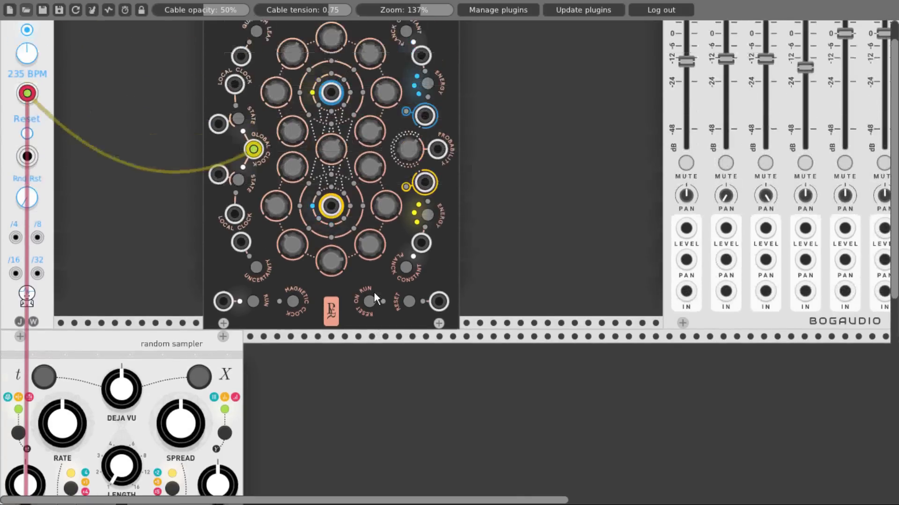
drag(333, 94, 186, 358)
scroll(332, 94, down, 5)
click(123, 280)
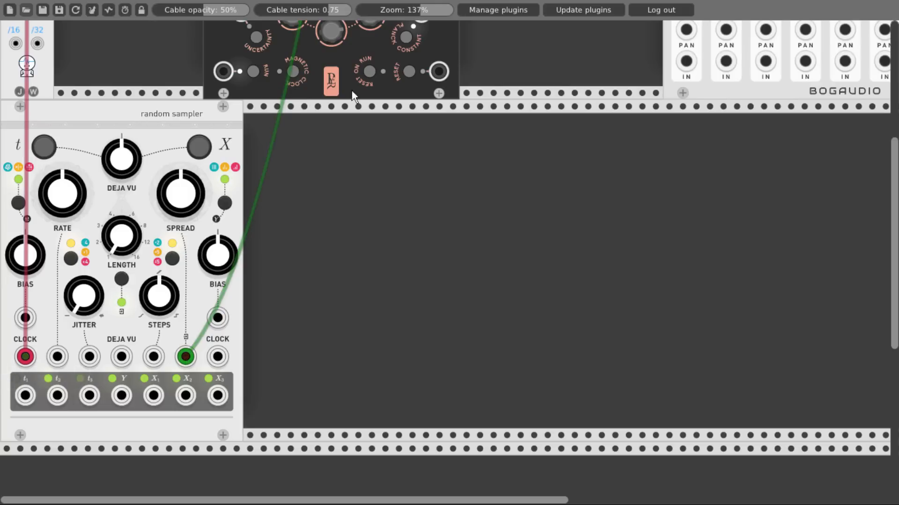
- Add the Chebyshev: Waveshaper VCO module and place it directly beside the random sampler
drag(409, 13, 377, 13)
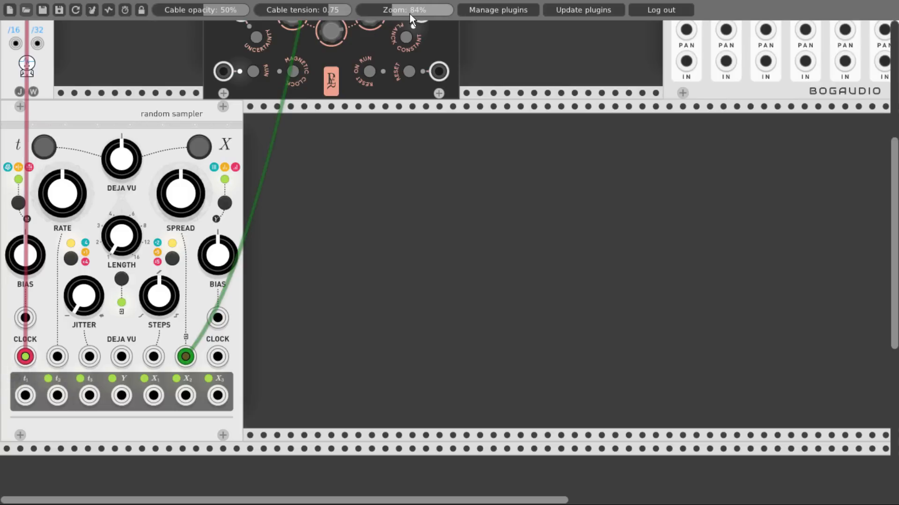
scroll(276, 294, up, 5)
right_click(275, 295)
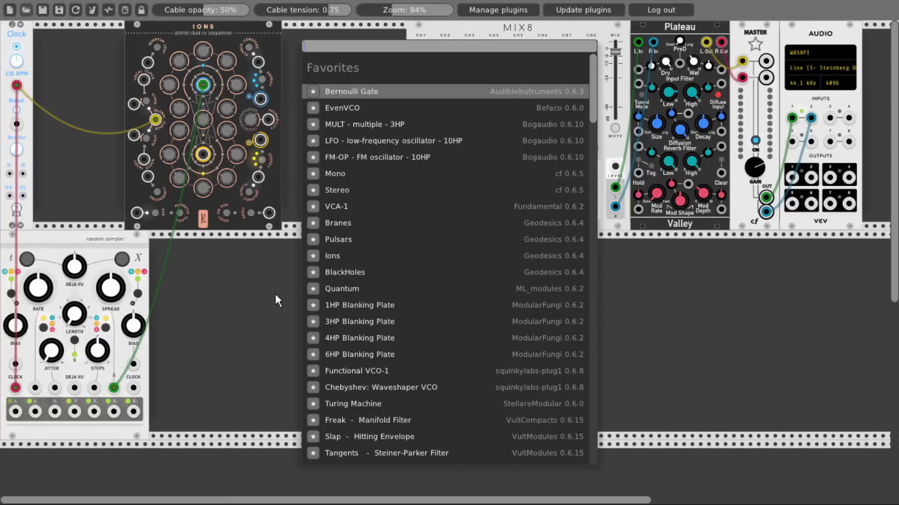
text(che)
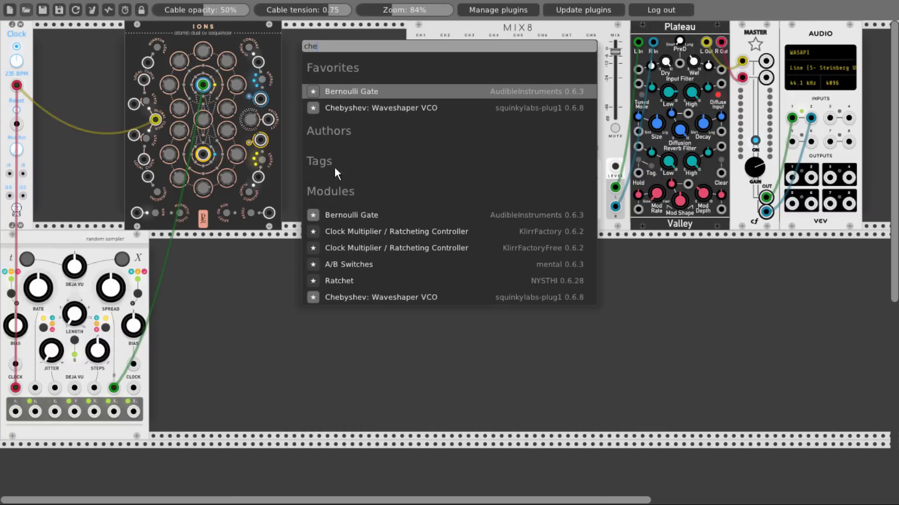
click(352, 107)
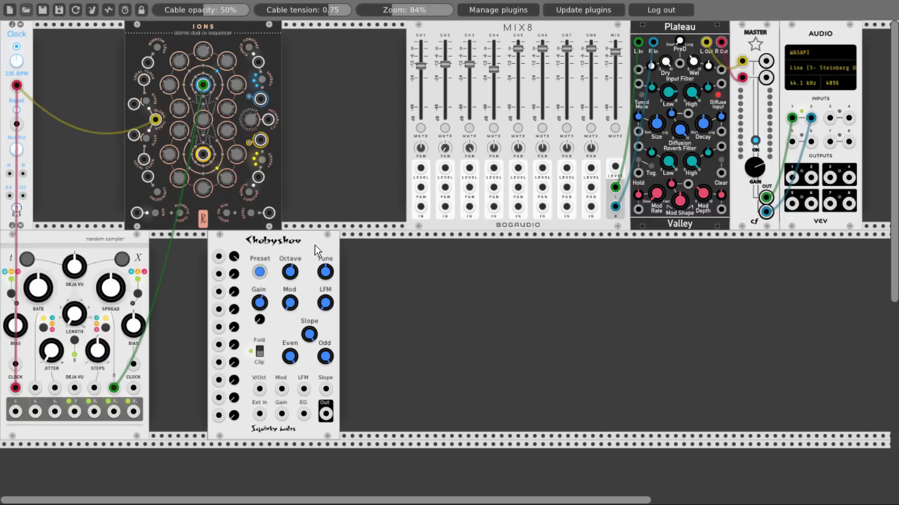
drag(315, 252, 257, 246)
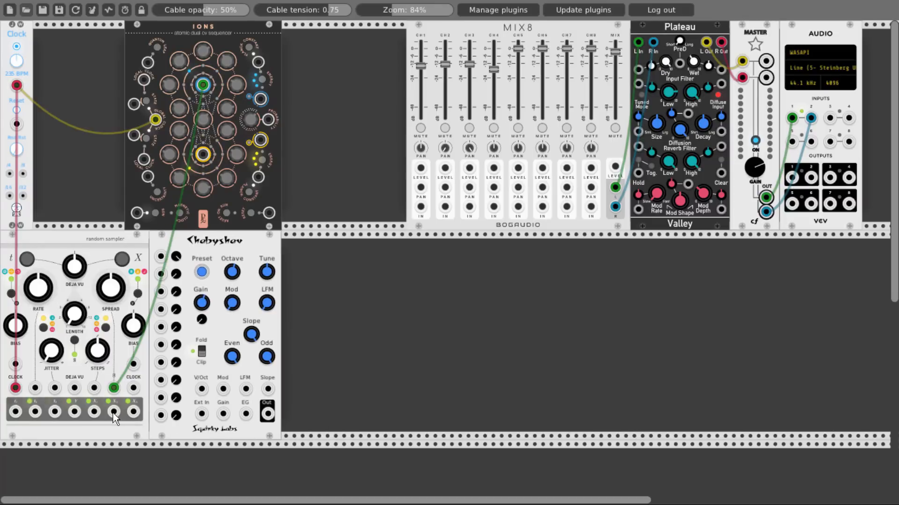
- Patch the sampler's X2 to Chebyshev's V/Oct and X1 to its Gain input, and raise the Gain trim knob
drag(114, 411, 201, 389)
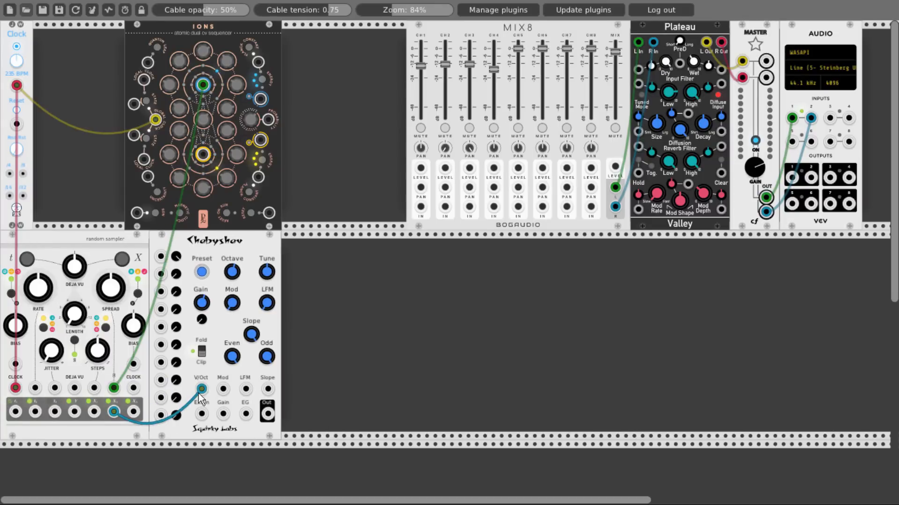
drag(94, 411, 223, 413)
drag(193, 321, 193, 309)
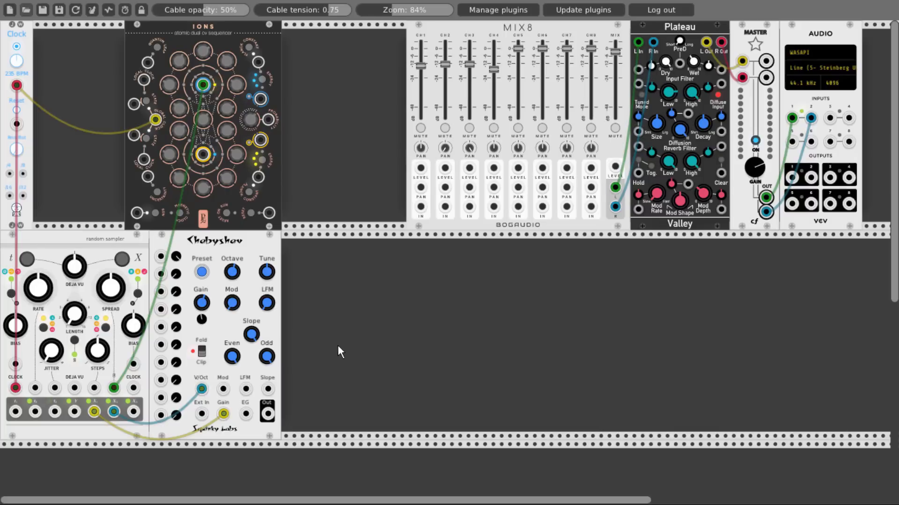
- Patch the sampler's Y and X3 to Chebyshev's second and third harmonic inputs, and Chebyshev's output to MIX8 channel 1
drag(74, 411, 161, 274)
drag(134, 412, 160, 292)
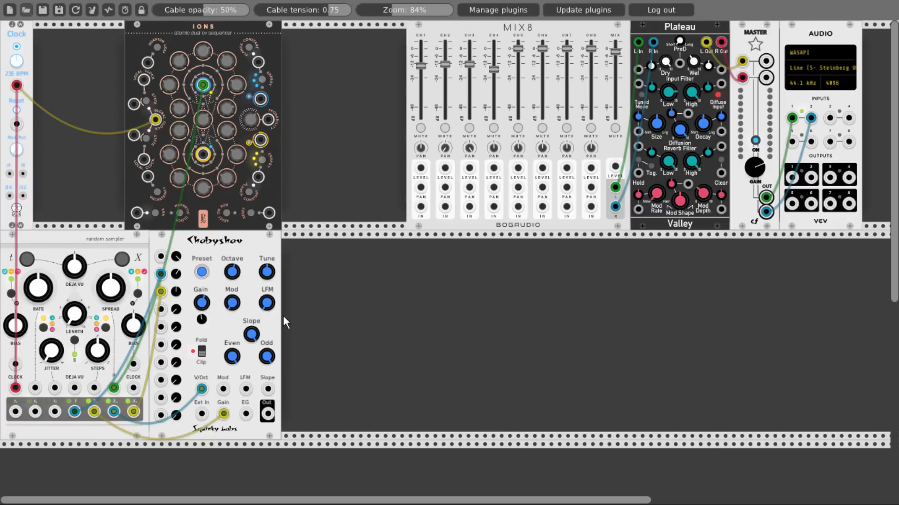
drag(268, 413, 420, 207)
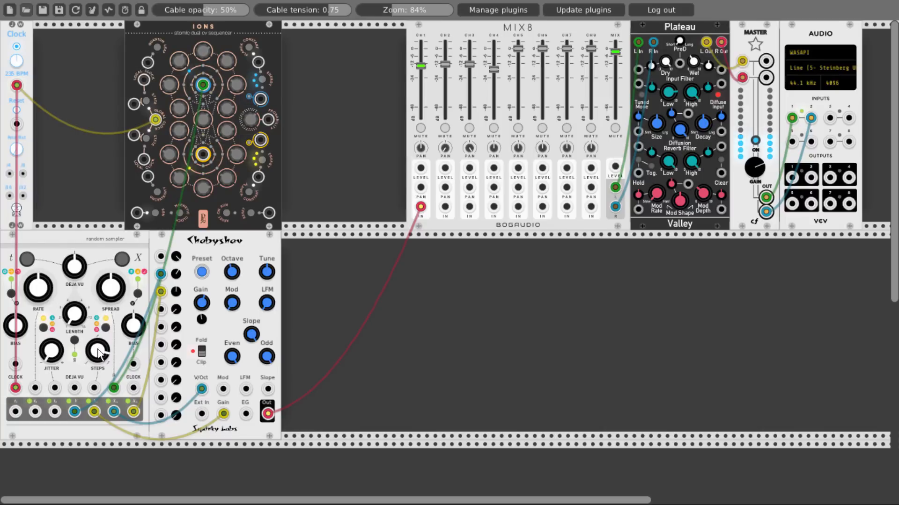
- Set the sampler's scale to Minor, turn X déjà vu on, raise JITTER and LENGTH, and lower SPREAD
right_click(97, 262)
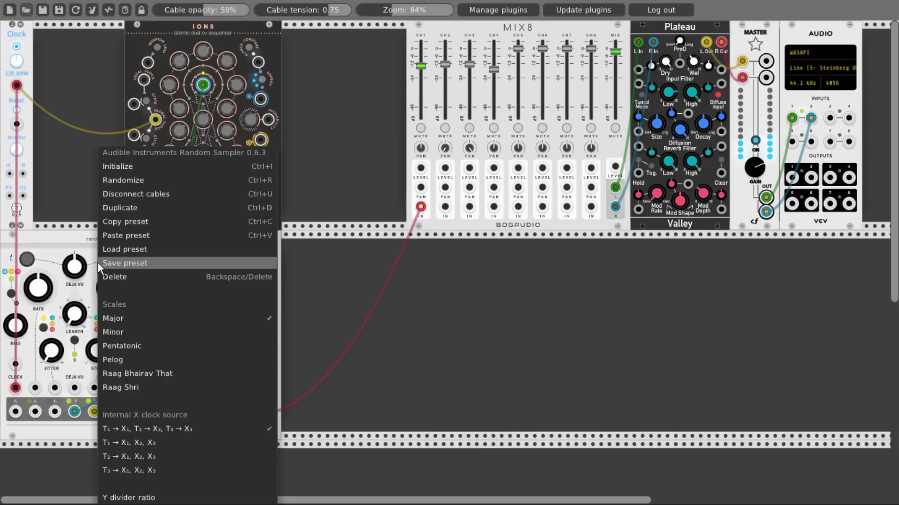
click(118, 332)
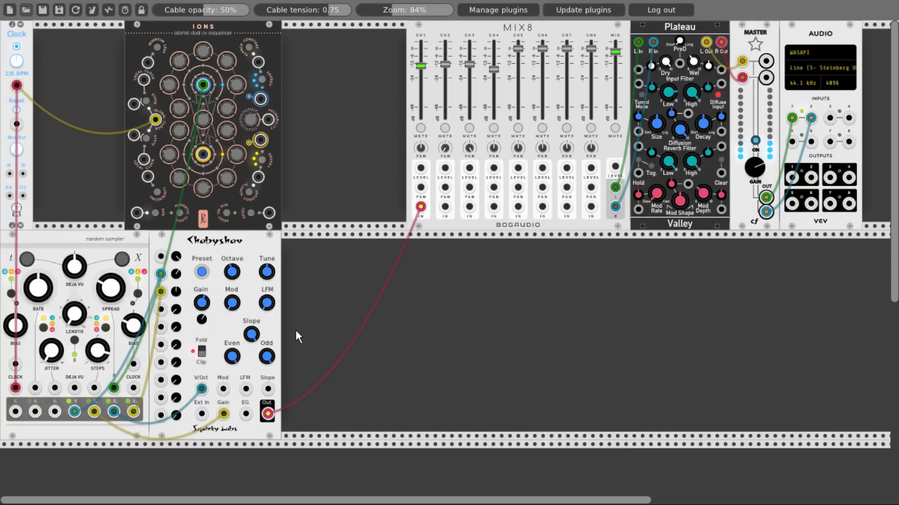
drag(62, 350, 63, 295)
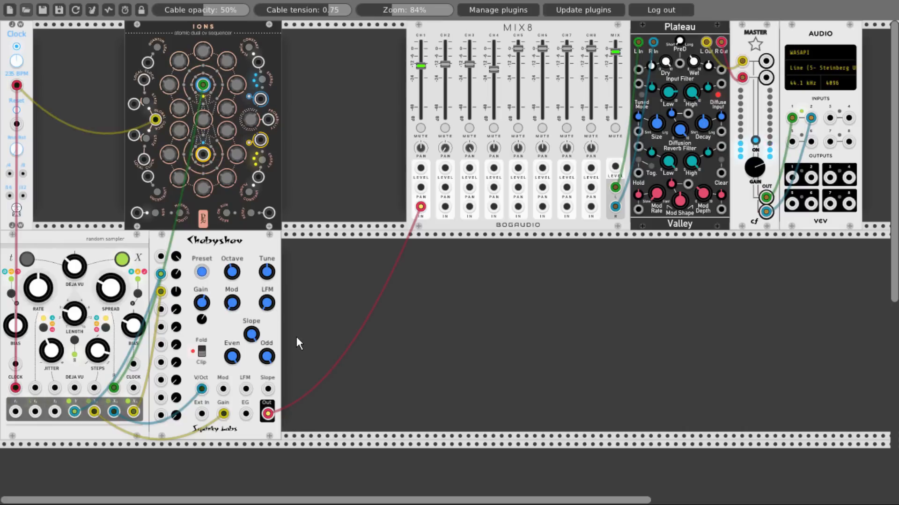
- Mute MIX8 channel 1, duplicate the random sampler, reset the copy's controls, and place it in the row beyond Chebyshev
click(421, 128)
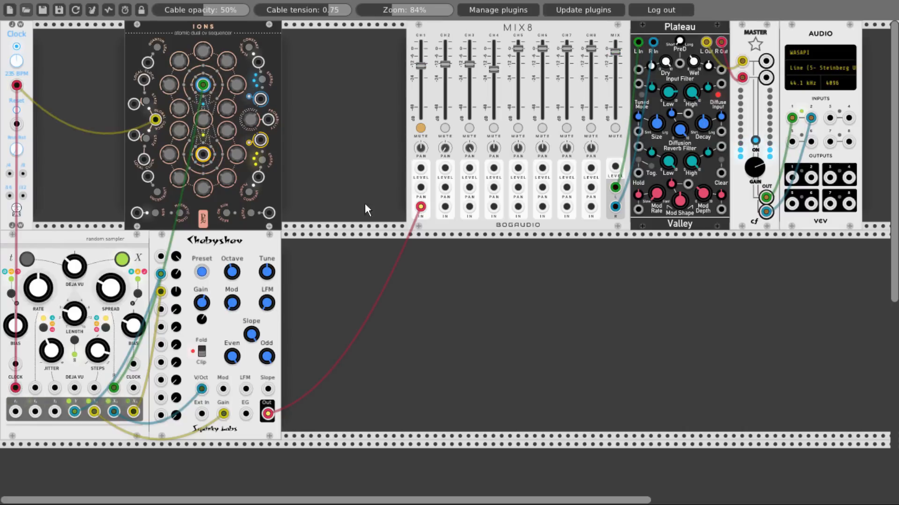
key(ctrl+d)
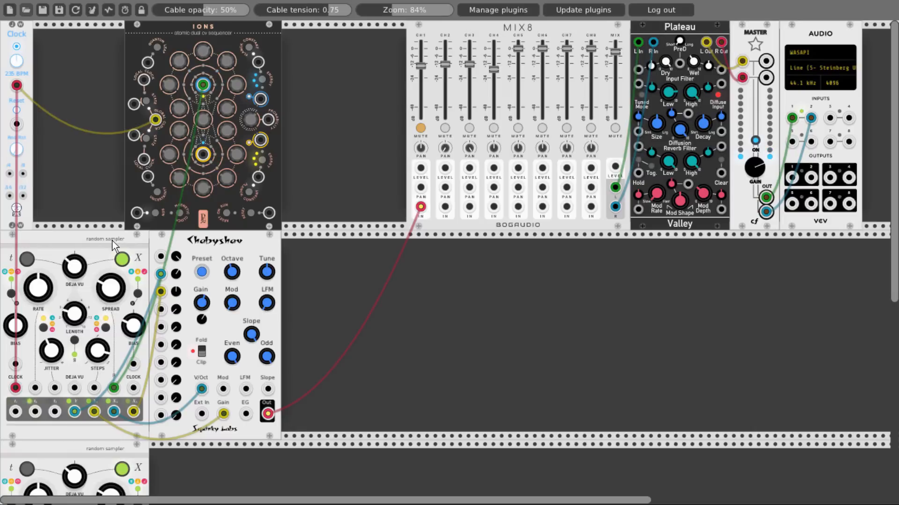
scroll(134, 400, down, 5)
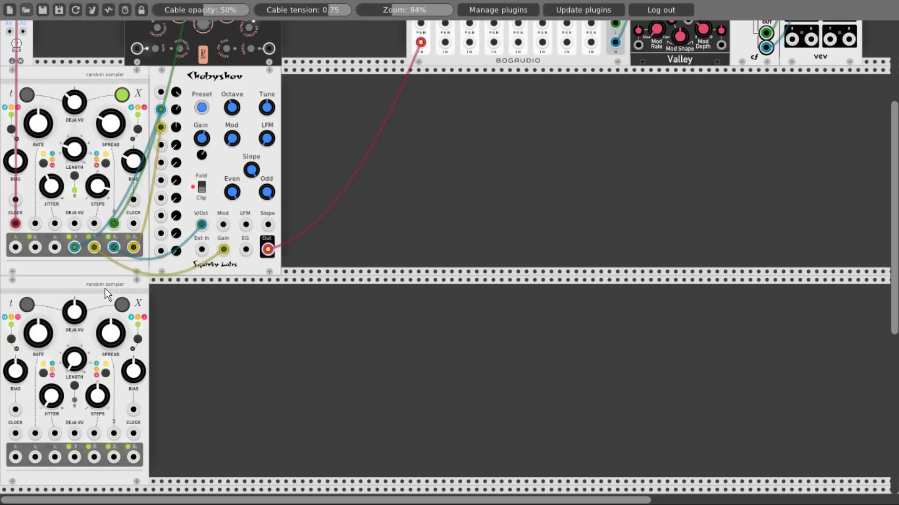
drag(105, 288, 569, 162)
- Add the VultModulesFree version of the Basal smooth oscillator between Chebyshev and the second sampler
right_click(430, 165)
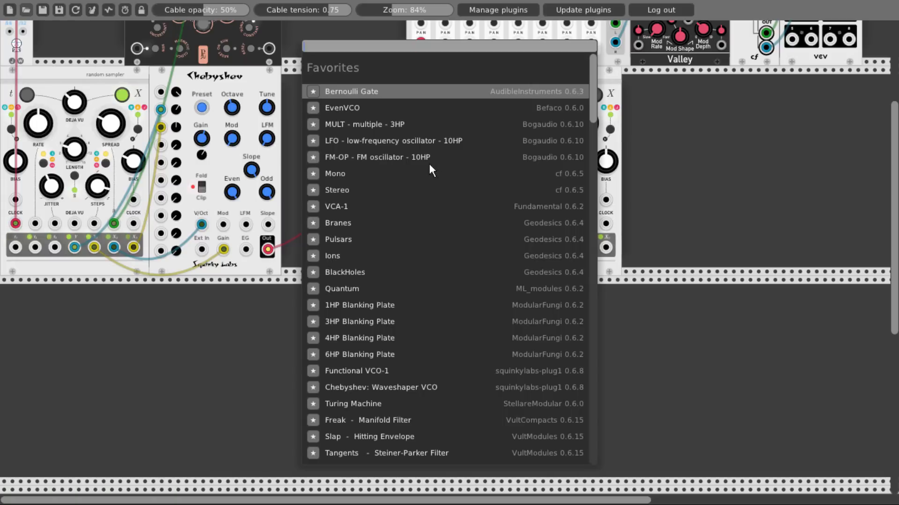
text(basa)
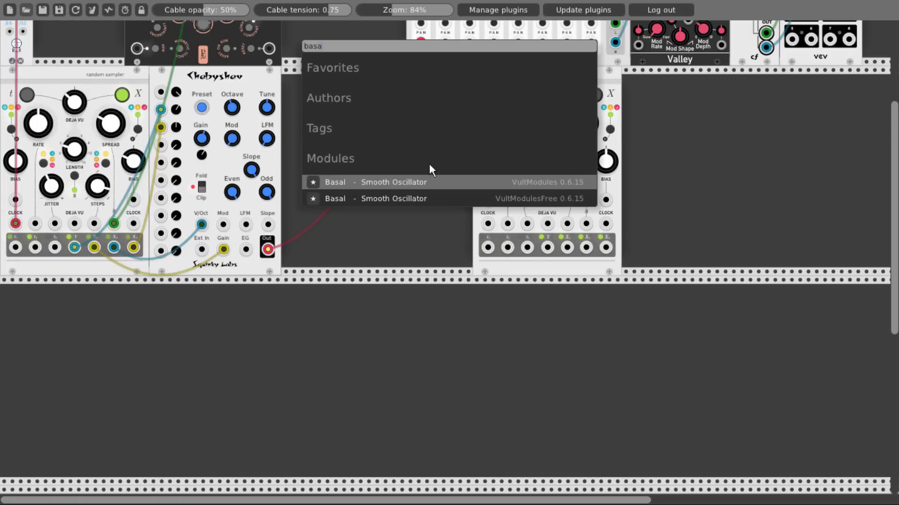
click(401, 198)
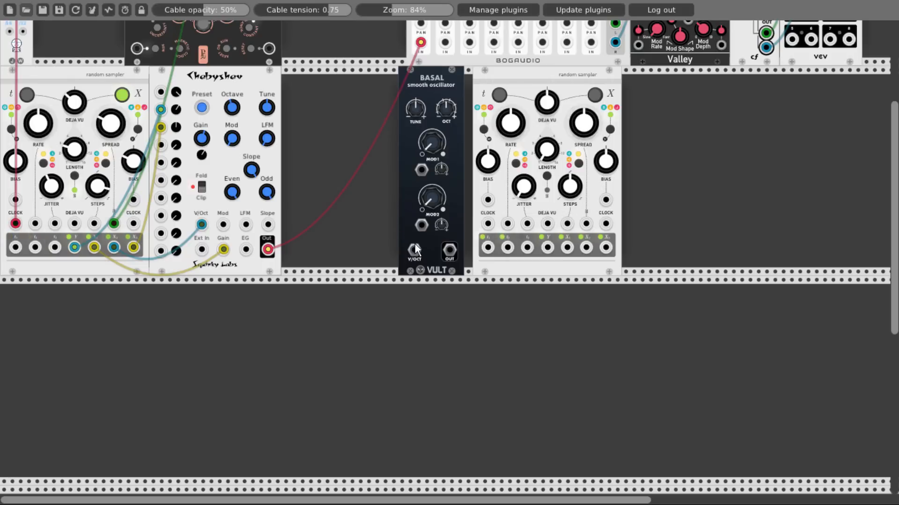
- Patch the first sampler's X2, X1 and X3 to Basal's V/OCT, MOD1 and MOD2 inputs, and raise the modulation attenuators
drag(413, 251, 115, 248)
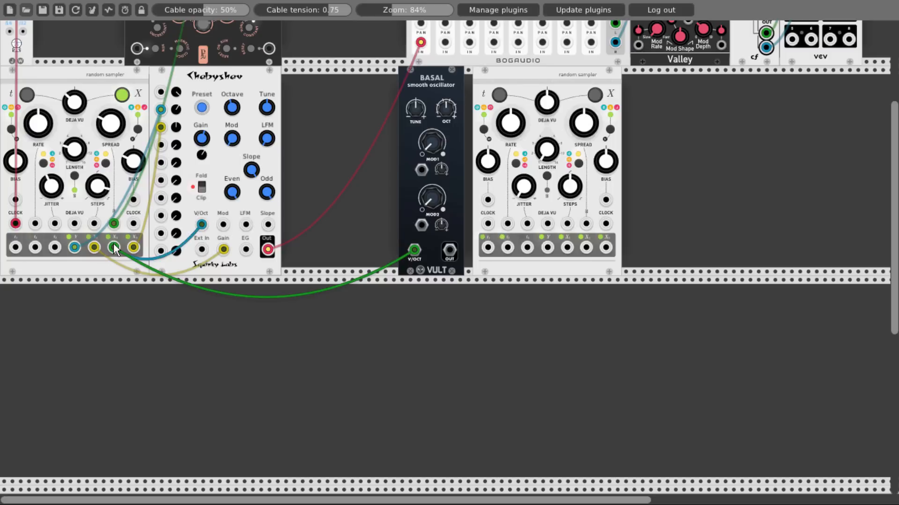
drag(421, 170, 95, 247)
drag(422, 225, 133, 247)
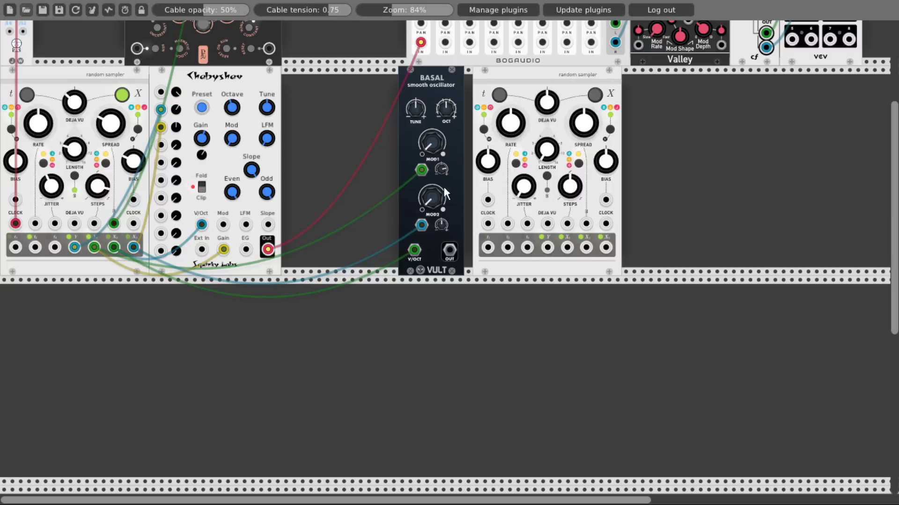
mouse_move(443, 223)
mouse_down()
mouse_move(448, 259)
mouse_move(436, 229)
mouse_up()
- Move Basal closer to Chebyshev with the second sampler against it, and patch Basal's output to that sampler's SPREAD input
drag(433, 83, 401, 83)
drag(477, 78, 443, 117)
drag(417, 249, 545, 224)
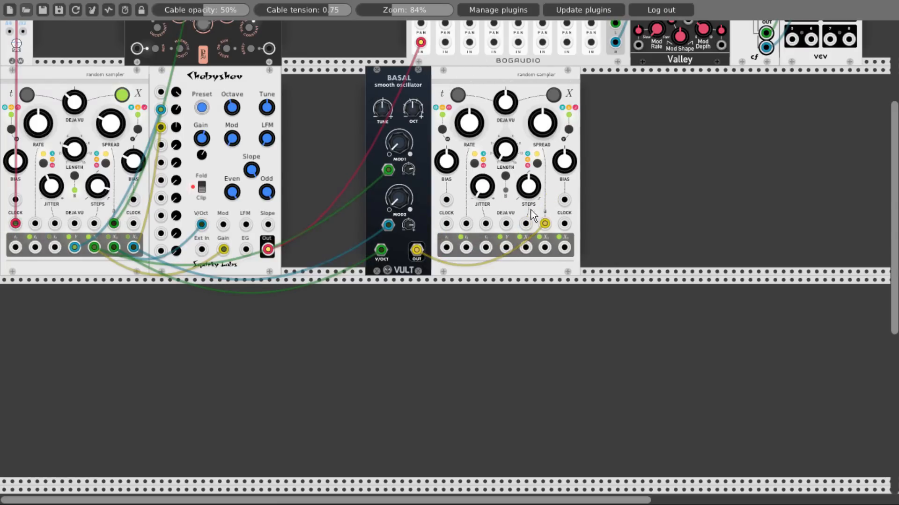
- Enable external processing on the second sampler, turn its RATE to maximum, and switch its t range to the red setting
click(506, 177)
drag(469, 124, 469, 61)
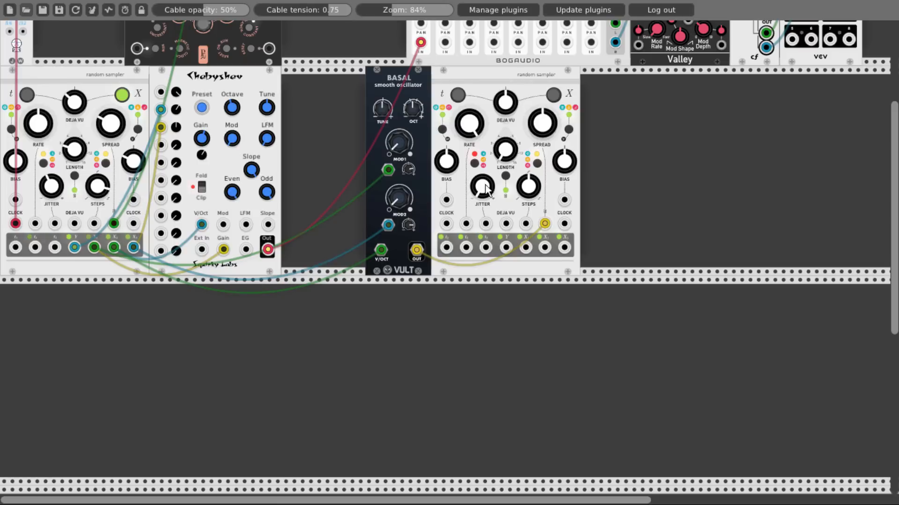
- Add the Bogaudio OFFSET module, patch its output to the second sampler's RATE input, and place it against Basal
right_click(343, 151)
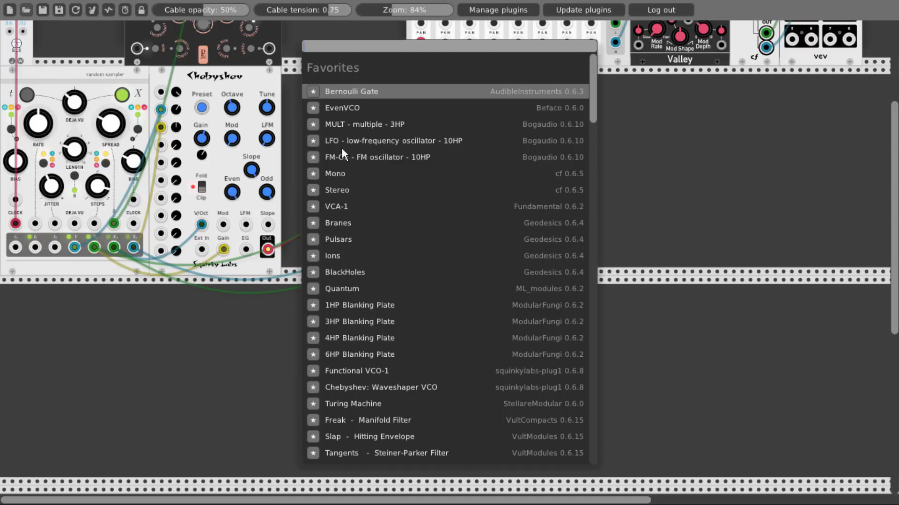
text(offset)
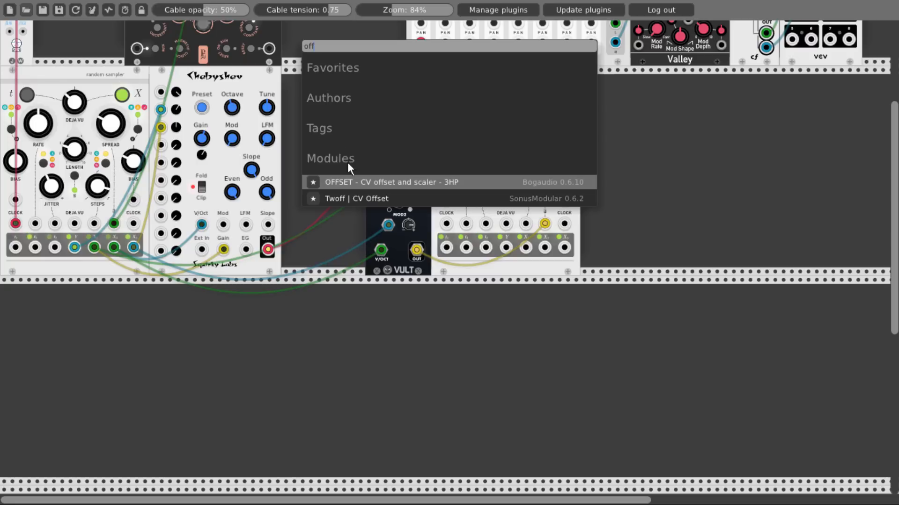
click(355, 179)
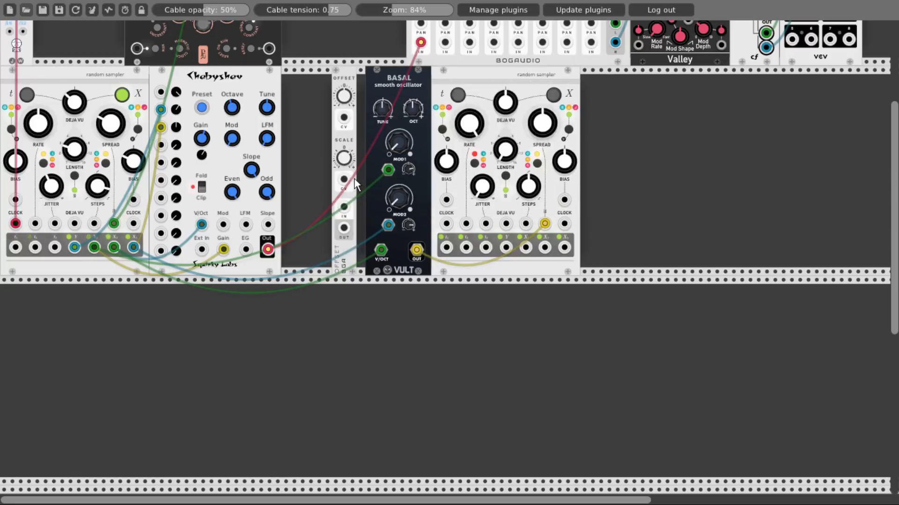
drag(343, 228, 466, 224)
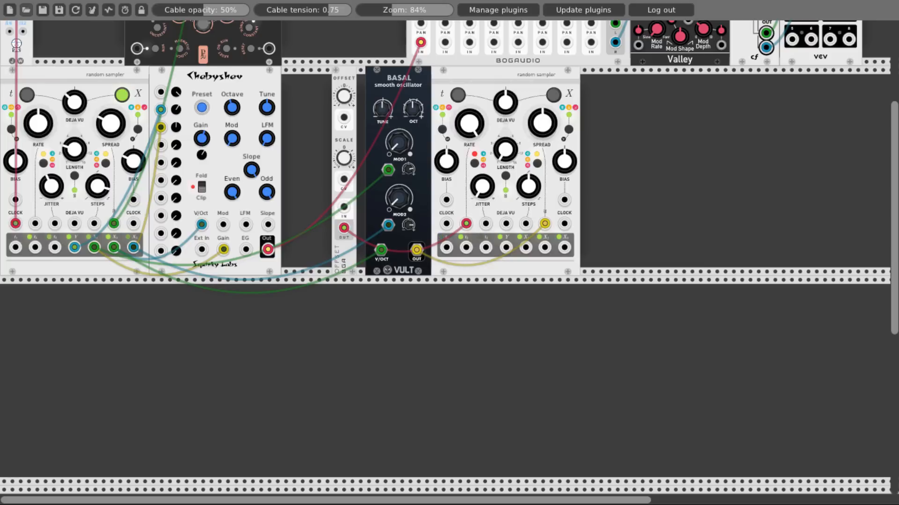
drag(353, 79, 362, 79)
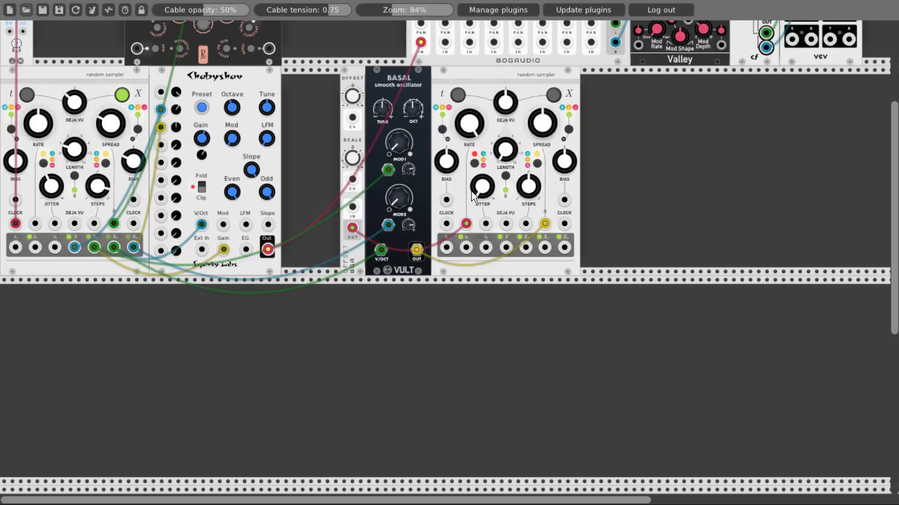
- Patch the second sampler's X1 and X3 outputs to the inputs of mixer channels 2 and 3
drag(525, 247, 445, 42)
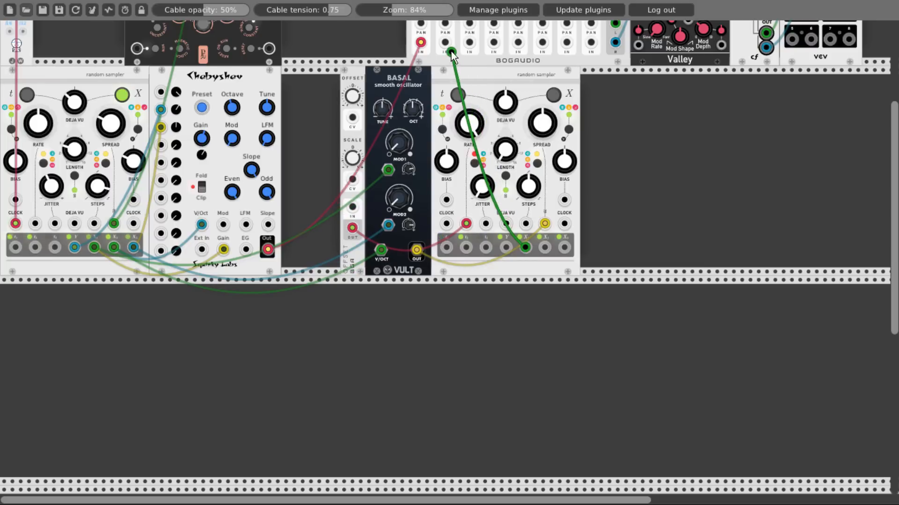
drag(565, 247, 469, 46)
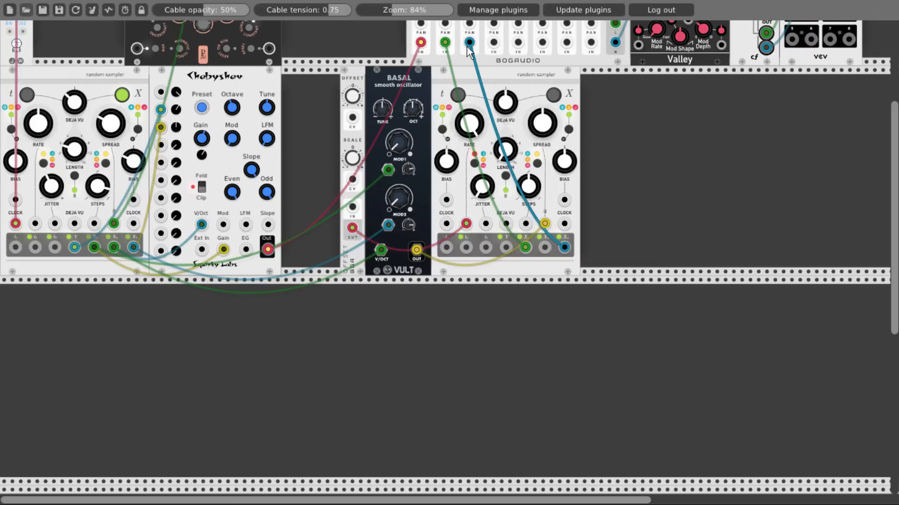
scroll(461, 145, up, 5)
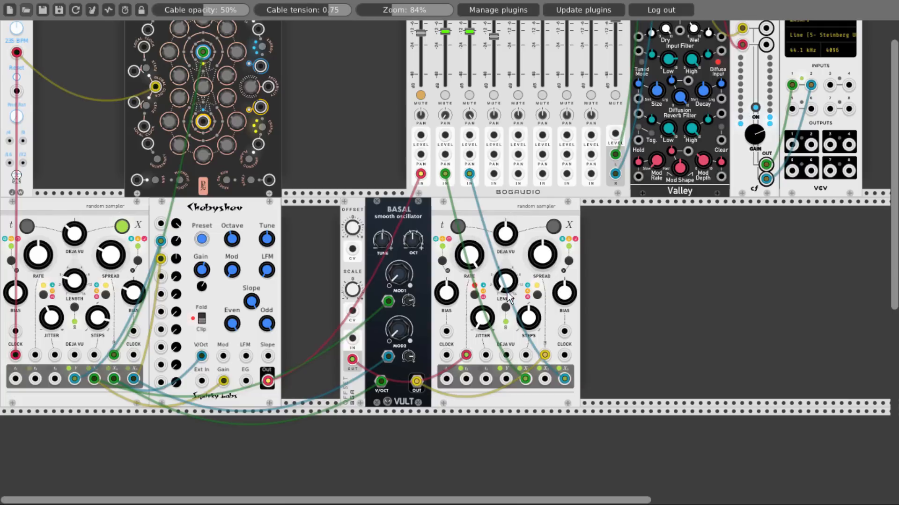
- Adjust the second sampler's STEPS, SPREAD and X BIAS knobs to vary how it samples Basal
drag(522, 314, 523, 255)
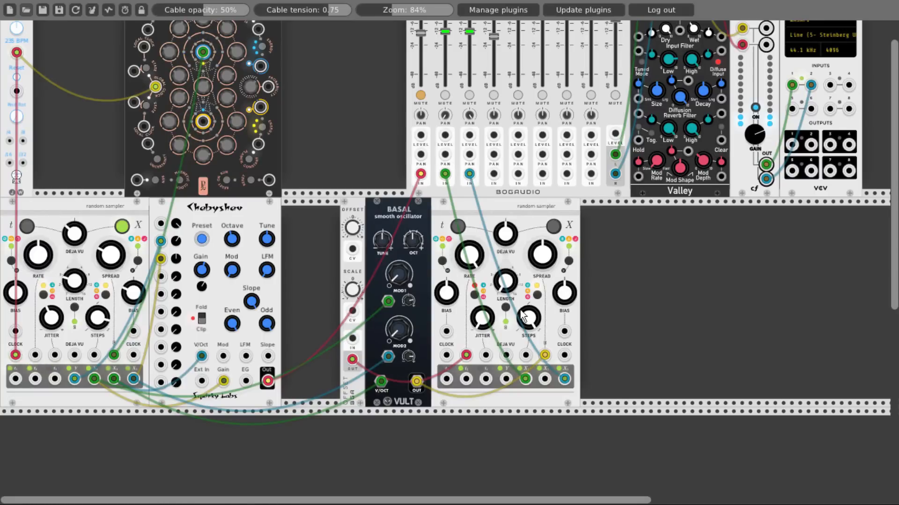
mouse_move(536, 260)
mouse_down()
mouse_move(535, 253)
mouse_move(536, 260)
mouse_up()
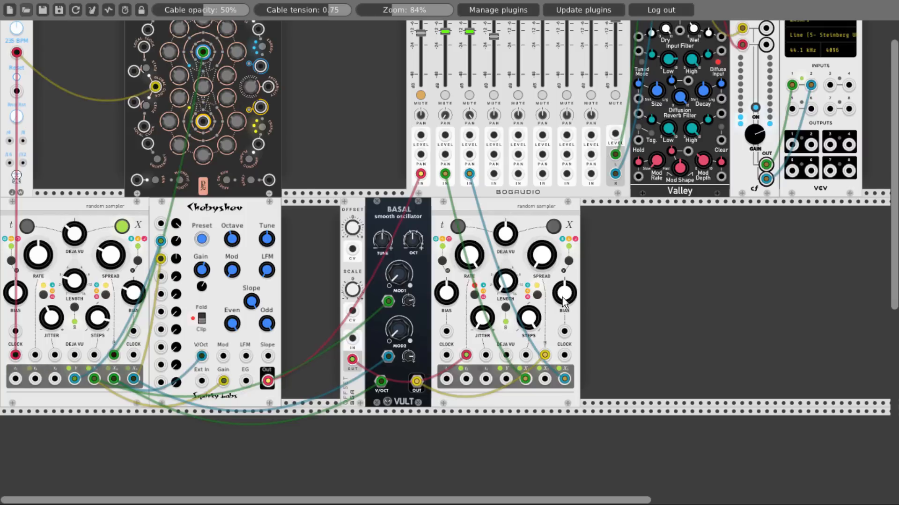
drag(560, 297, 560, 288)
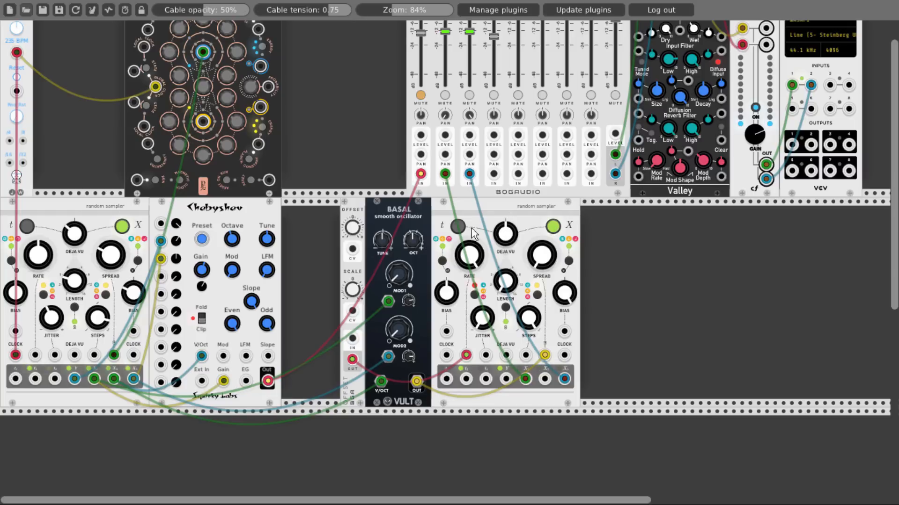
- Try the second sampler's t déjà vu on and off, and adjust its JITTER and LENGTH knobs
click(458, 226)
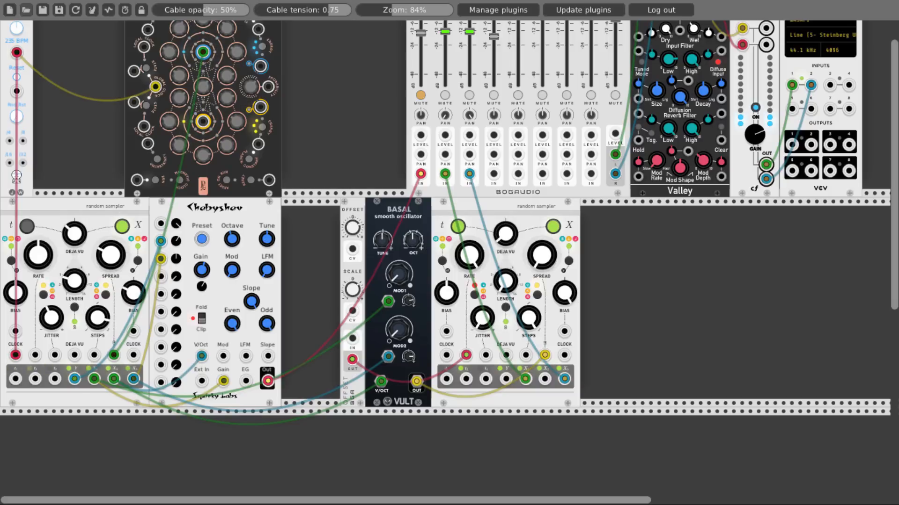
click(459, 228)
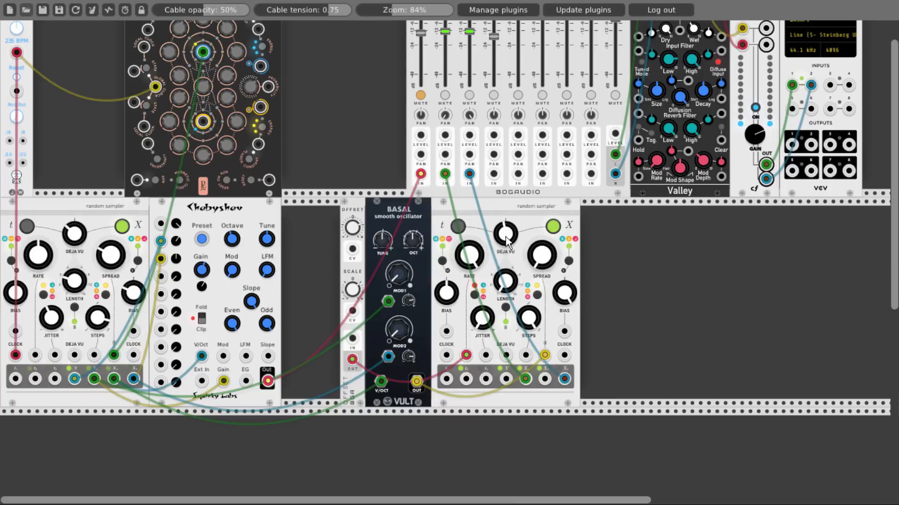
drag(480, 320, 479, 319)
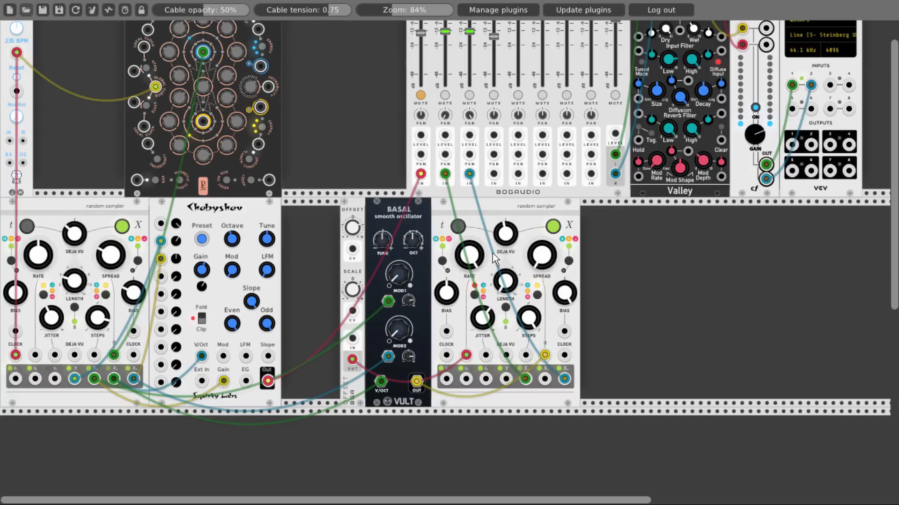
drag(506, 281, 505, 211)
drag(498, 287, 498, 297)
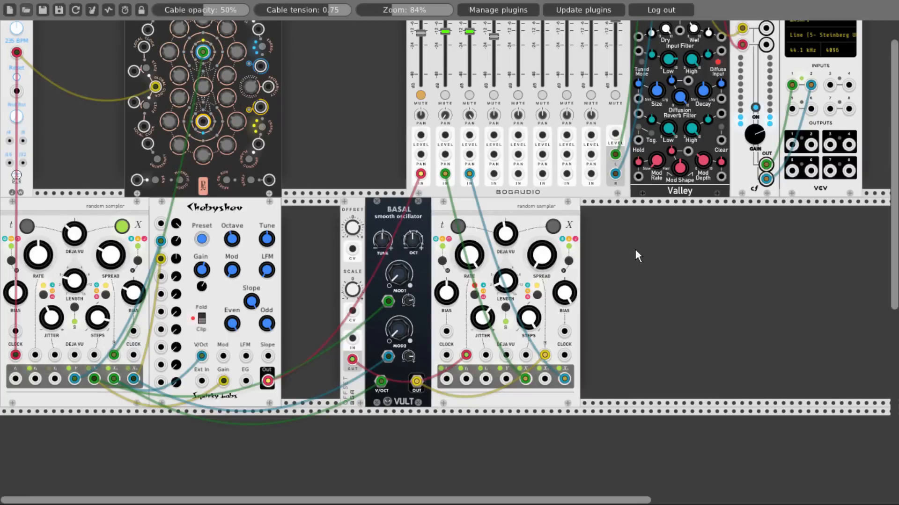
- Mute mixer channels 2 and 3 and paste a copy of the random sampler beside the second one
click(445, 96)
click(470, 96)
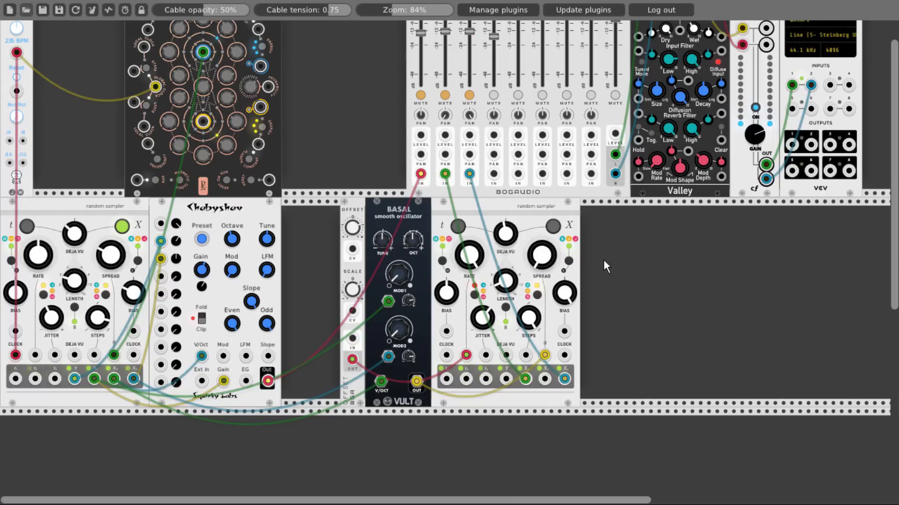
key(ctrl+v)
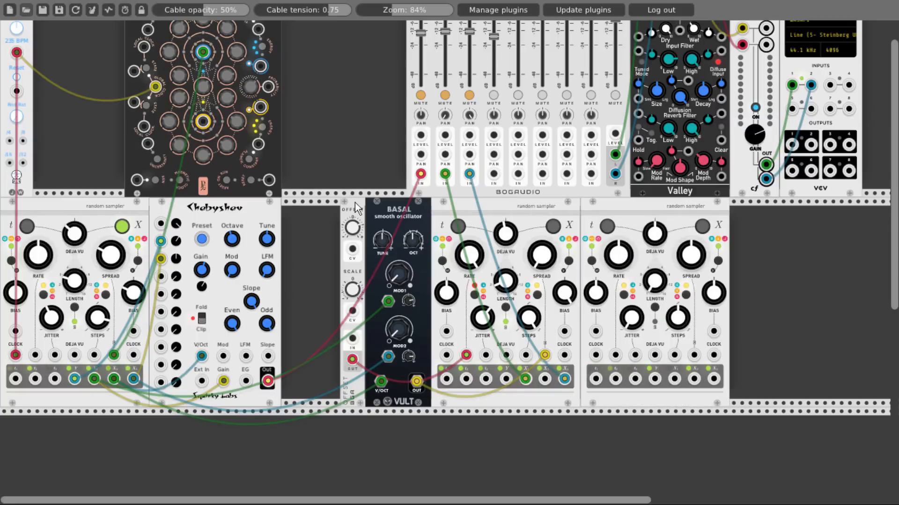
- Move OFFSET, Basal and the second sampler over so they sit side by side against Chebyshev
drag(352, 198, 293, 198)
drag(376, 206, 319, 208)
drag(433, 209, 366, 209)
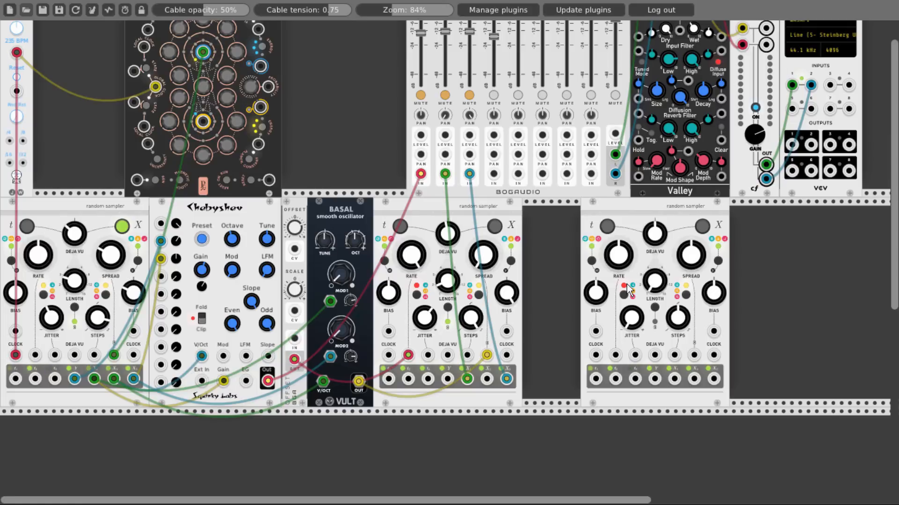
- Check the pitch of the third sampler's t2 output with a temporary NYSTHI HotTuna tuner, and remove the tuner
right_click(757, 273)
text(hot)
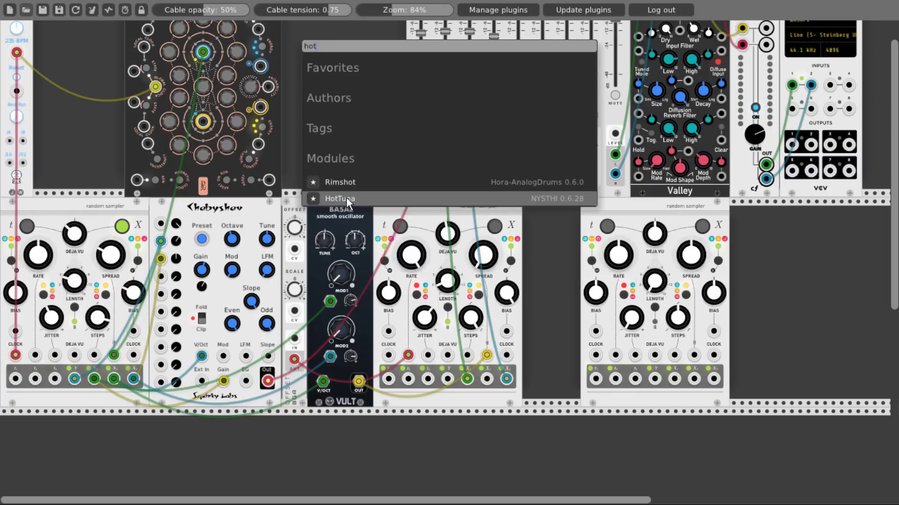
click(346, 198)
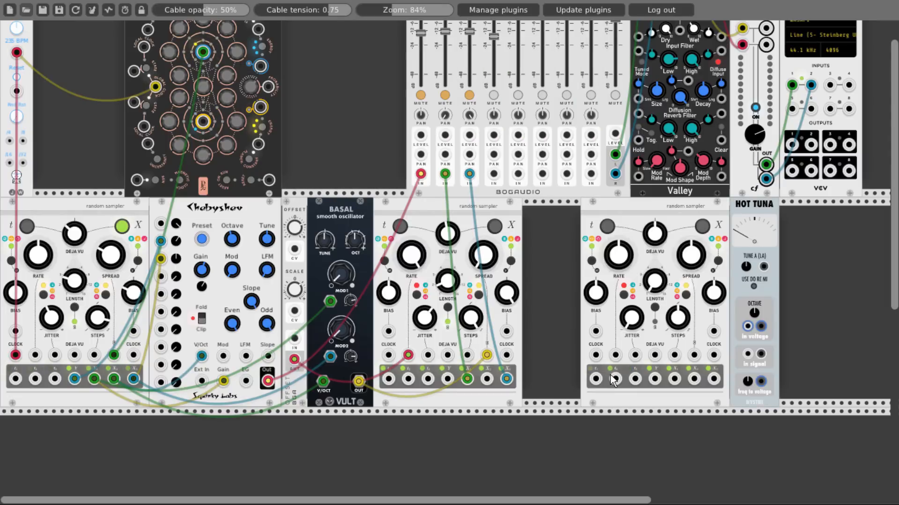
drag(614, 380, 744, 358)
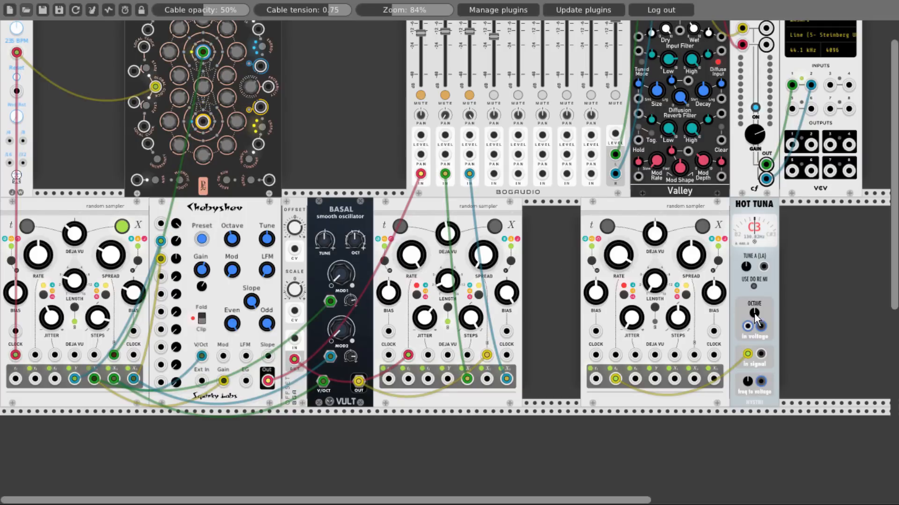
key(Delete)
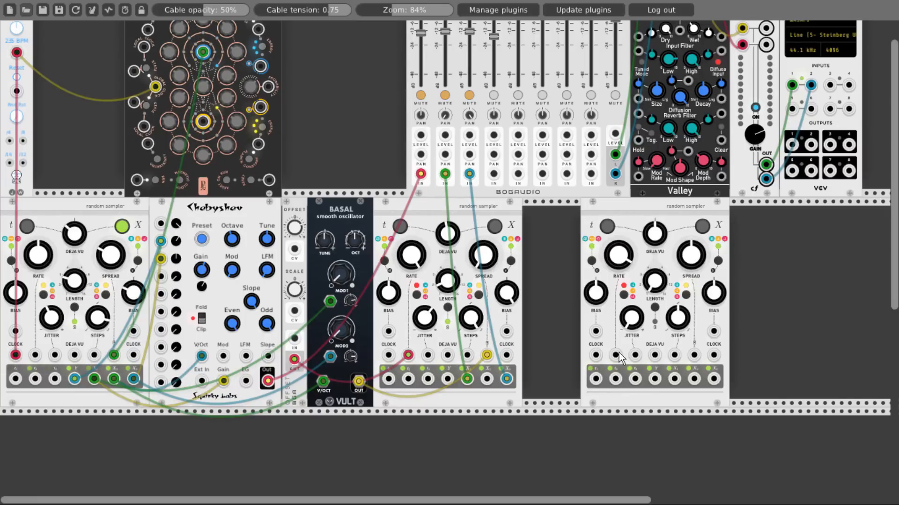
- Patch the first sampler's X2 output to the third sampler's RATE input and add the VultModulesFree version of the Tangents filter
drag(614, 355, 113, 379)
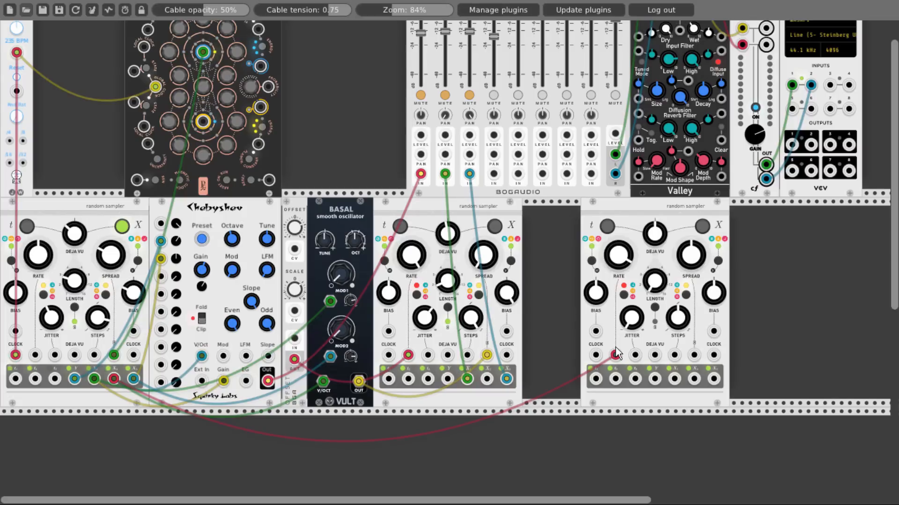
right_click(783, 289)
text(tan)
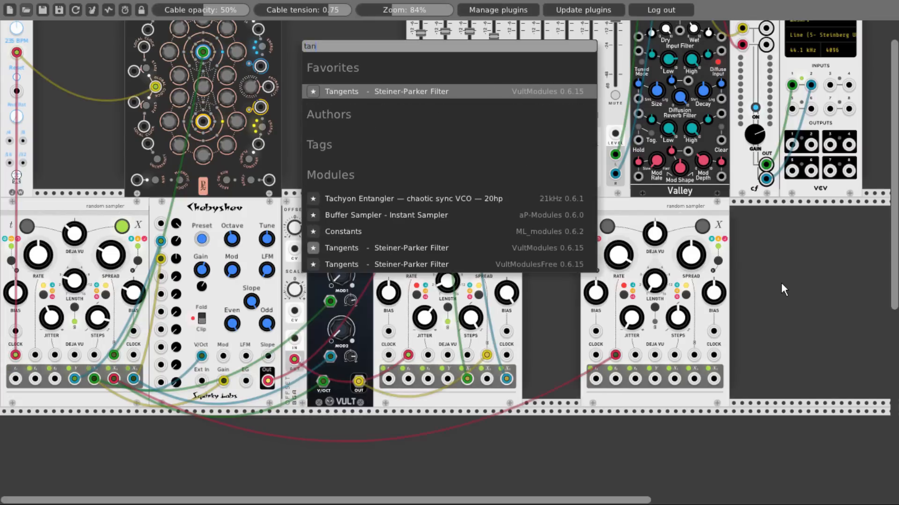
click(466, 263)
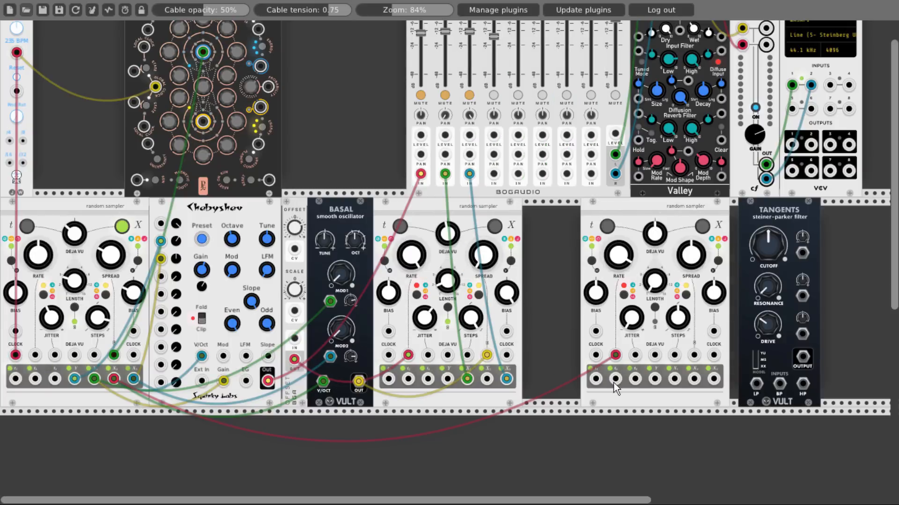
- Patch the third sampler's t2 output through Tangents' LP input to mixer channel 4, and place Tangents against the sampler
drag(614, 380, 703, 374)
drag(743, 394, 757, 385)
drag(802, 356, 494, 174)
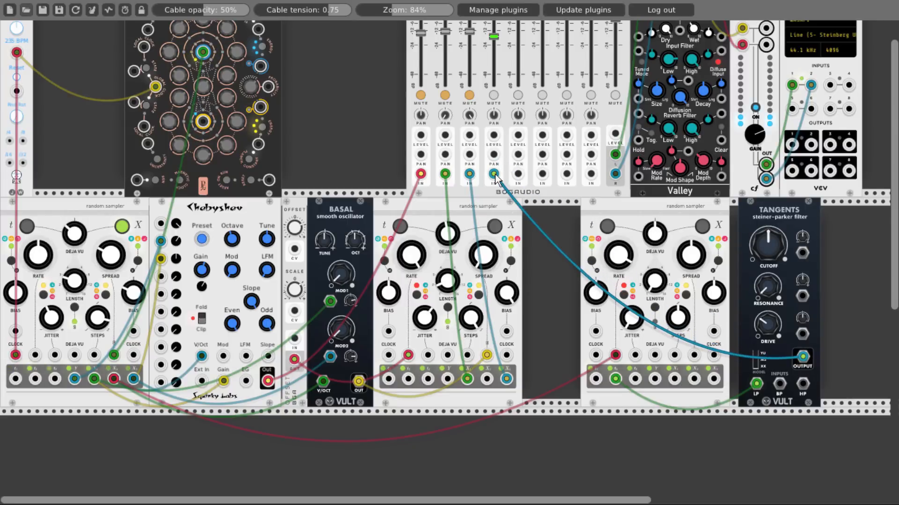
drag(772, 212, 763, 212)
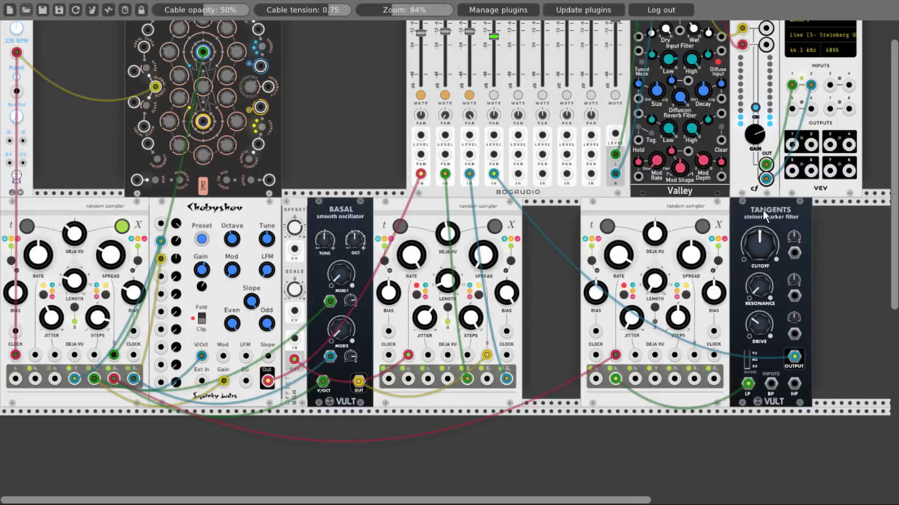
- Raise Tangents' resonance, modulate its cutoff from the first sampler's X2 output with the attenuator raised, and turn the cutoff up high
drag(759, 285, 759, 192)
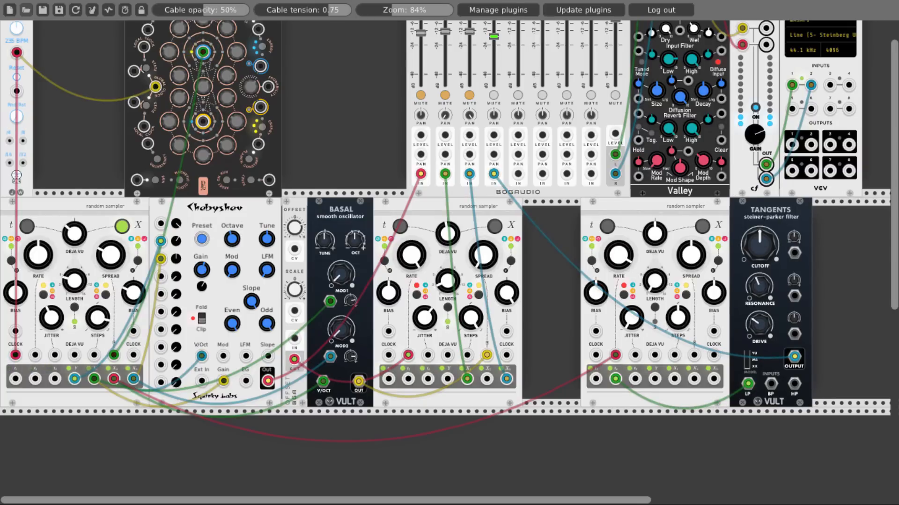
drag(758, 253, 758, 291)
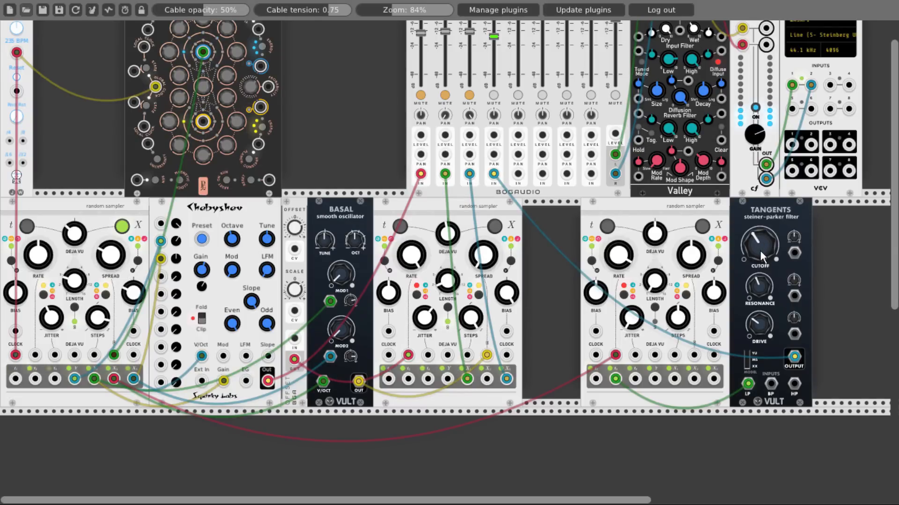
drag(792, 256, 114, 379)
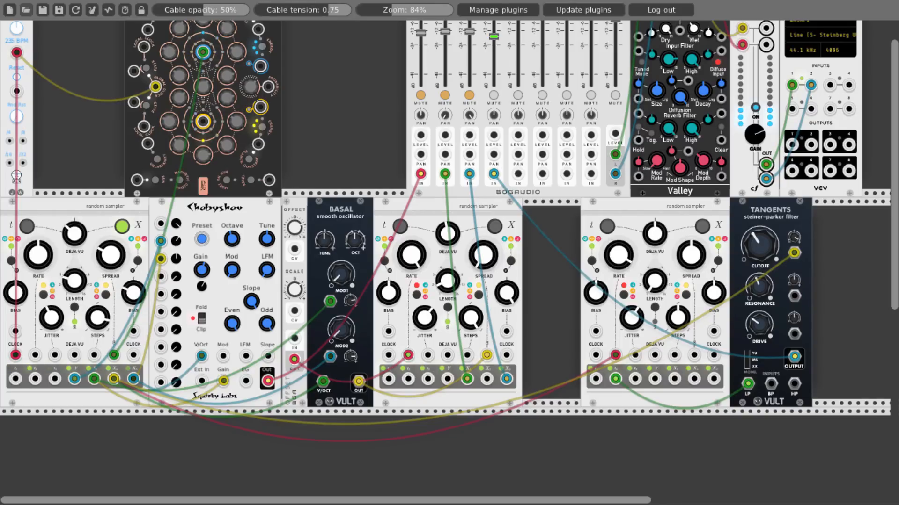
drag(754, 248, 754, 208)
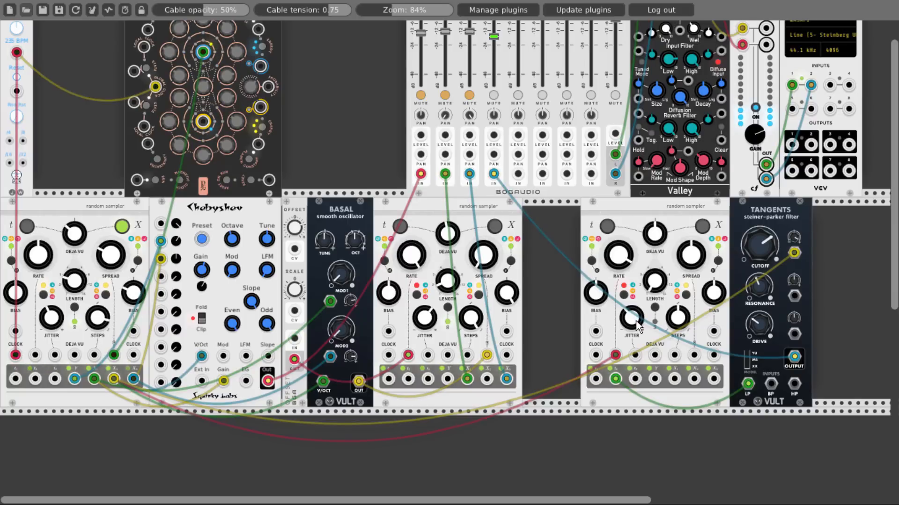
- Patch the third sampler's Y output to its own JITTER input, and adjust its JITTER, SPREAD and STEPS knobs
drag(638, 325, 642, 326)
drag(693, 259, 693, 290)
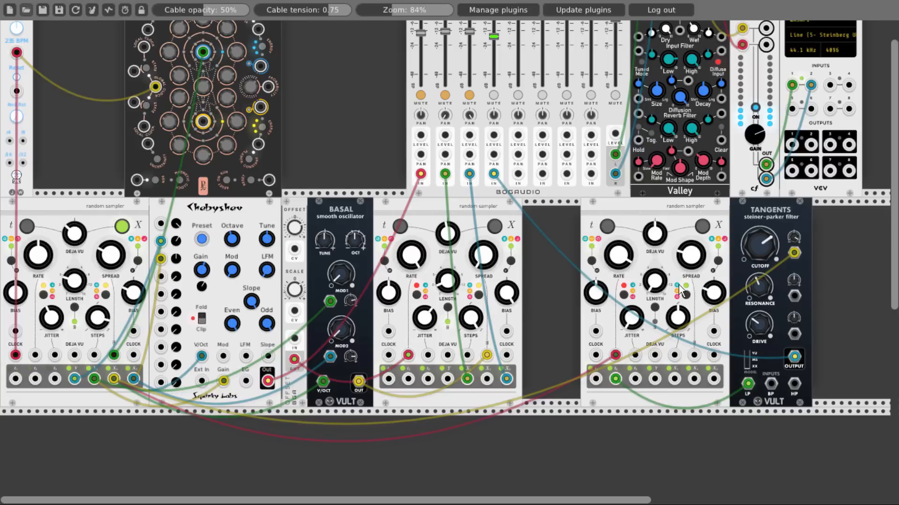
drag(654, 379, 634, 355)
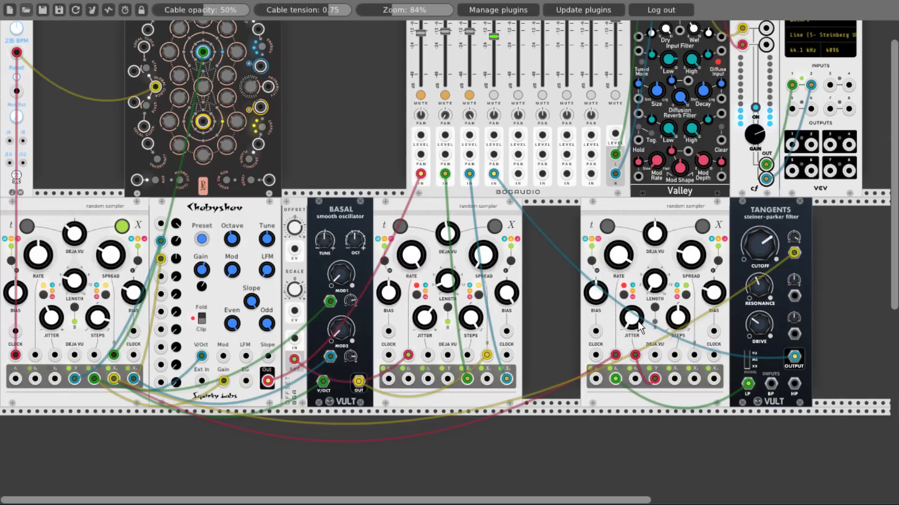
drag(634, 321, 634, 300)
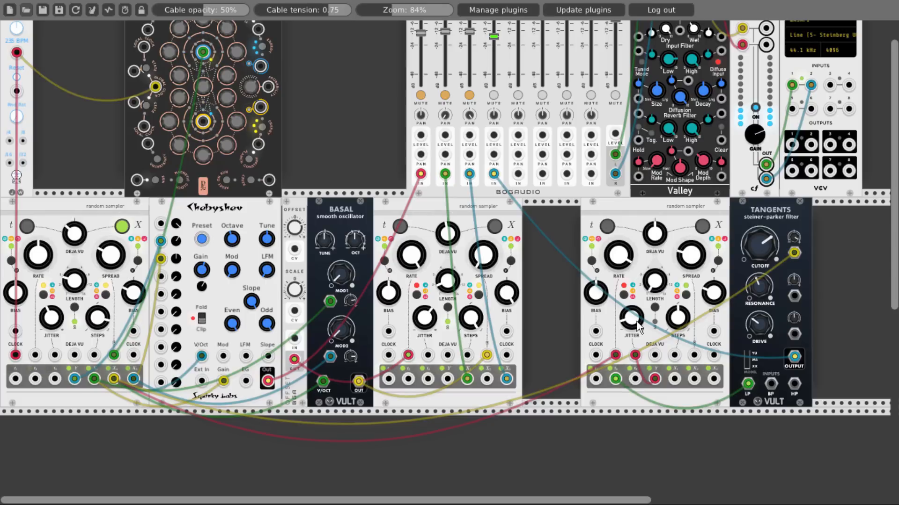
drag(675, 321, 675, 356)
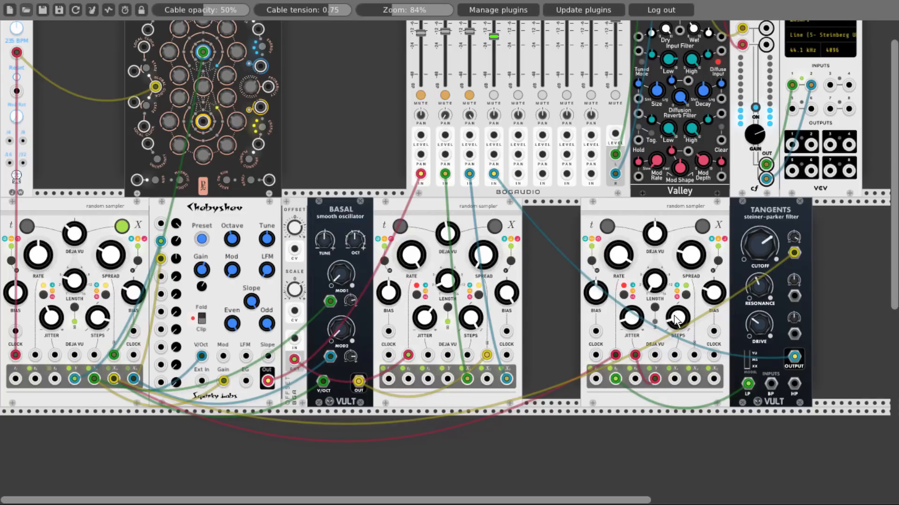
- Lower Tangents' cutoff to about the middle and unmute mixer channels 1, 2 and 3
drag(770, 248, 770, 267)
click(469, 95)
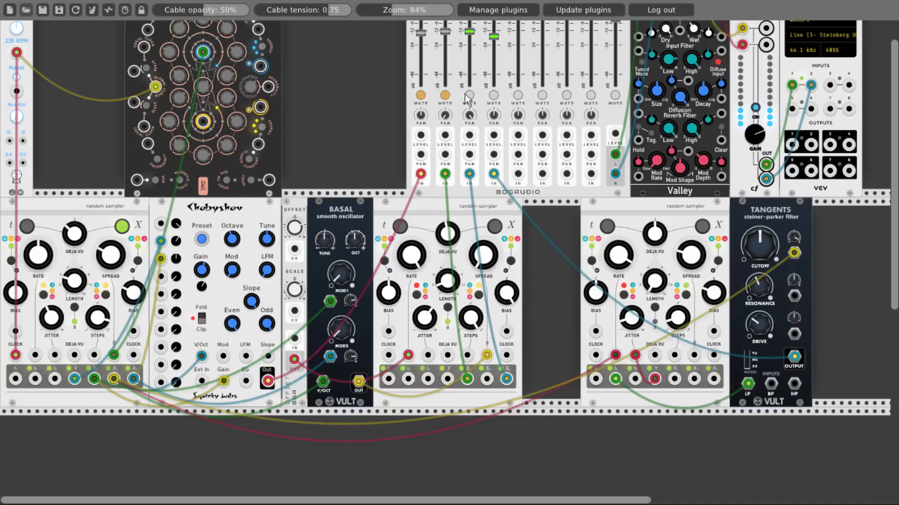
click(444, 95)
click(421, 95)
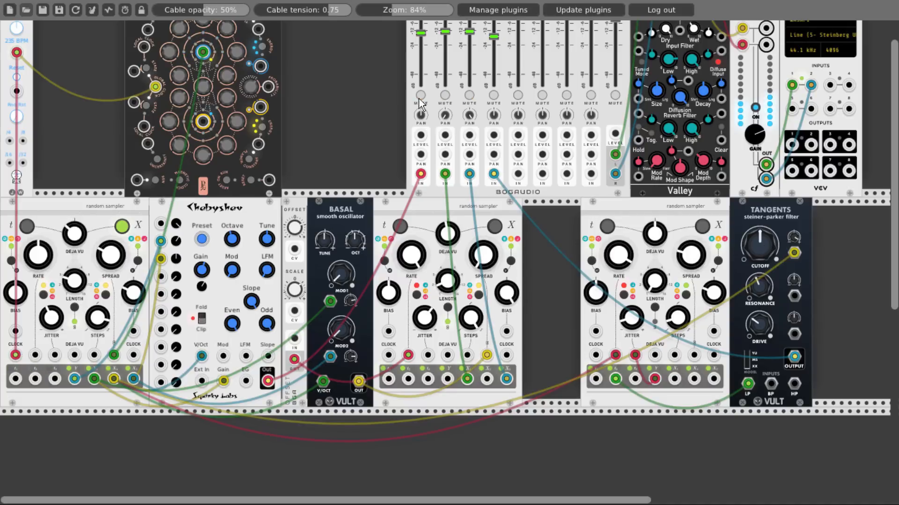
- Fine-tune Tangents' cutoff and raise its drive slightly
scroll(354, 148, up, 2)
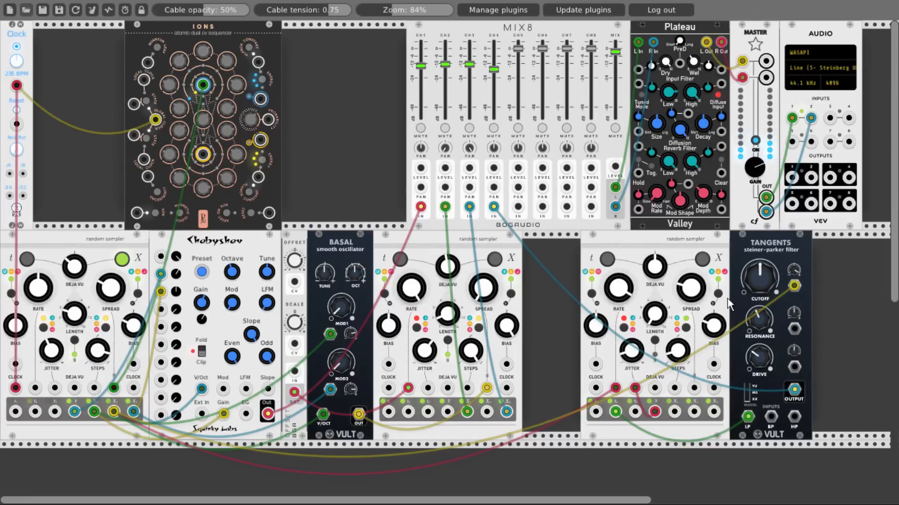
mouse_move(767, 282)
mouse_down()
mouse_move(767, 268)
mouse_move(767, 280)
mouse_up()
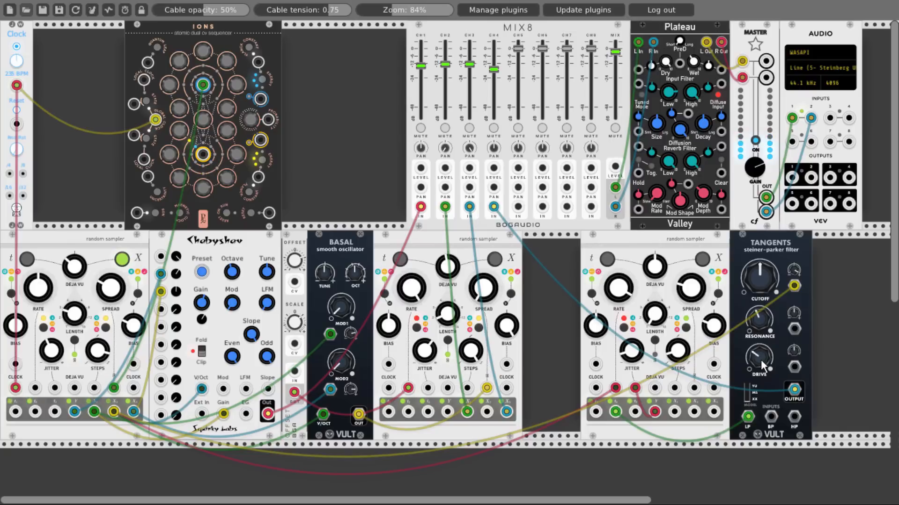
drag(760, 360, 760, 356)
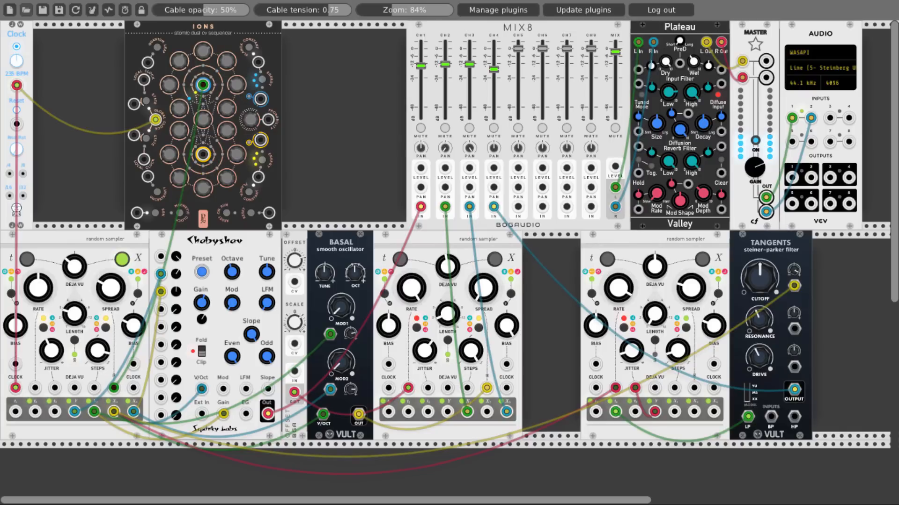